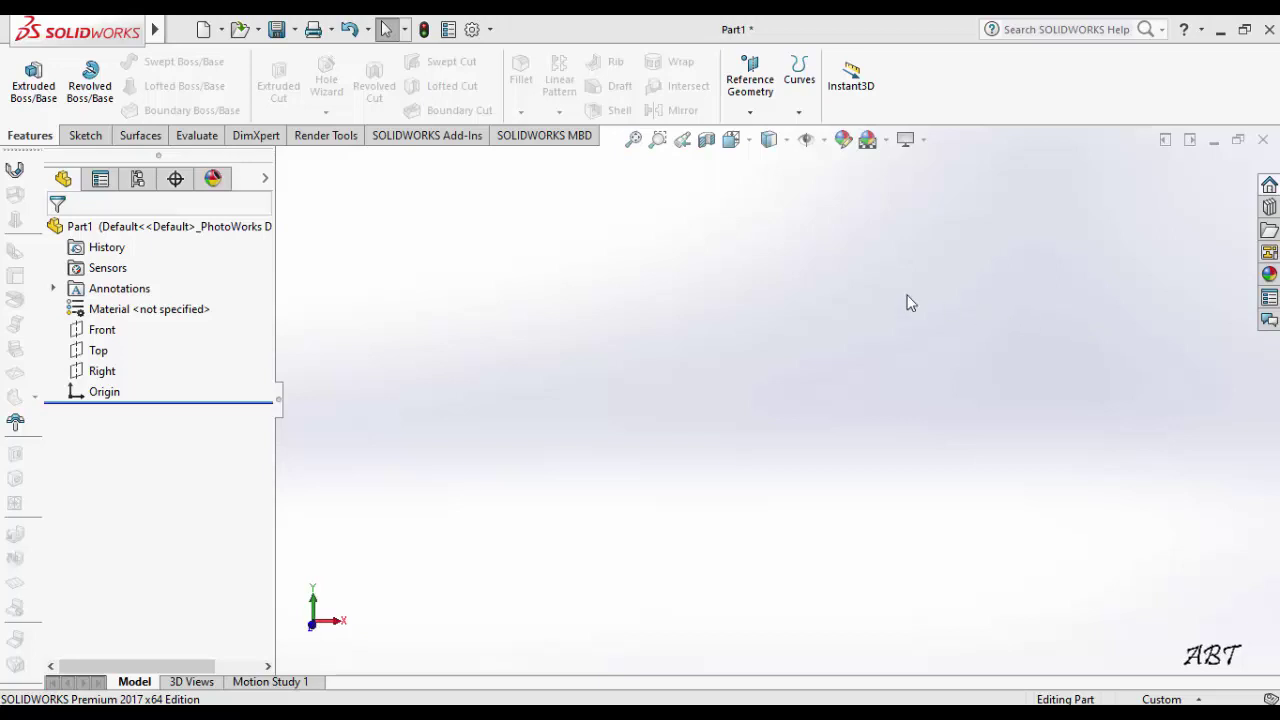
Step: Highlight the Front, Top and Right planes to show where each lies
left_click(102, 331)
left_click(100, 351)
left_click(103, 372)
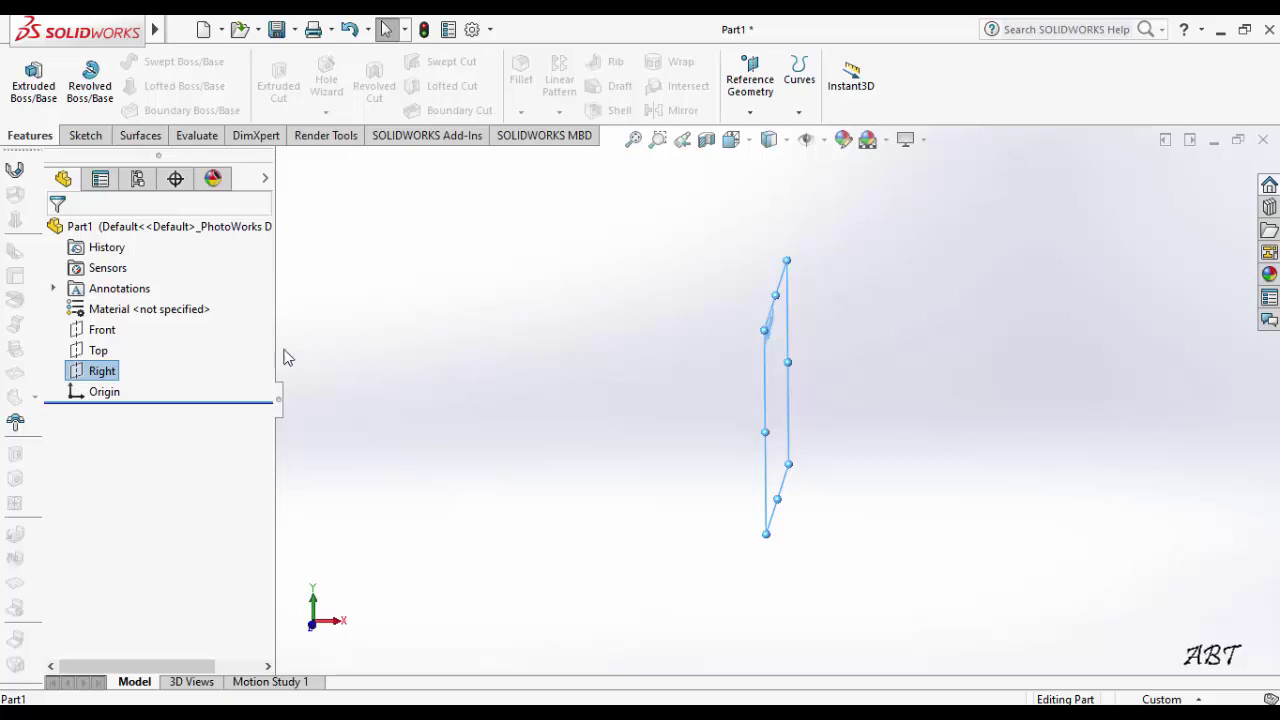
Step: Sketch a center rectangle on the Top plane, centred on the origin
right_click(100, 350)
left_click(110, 320)
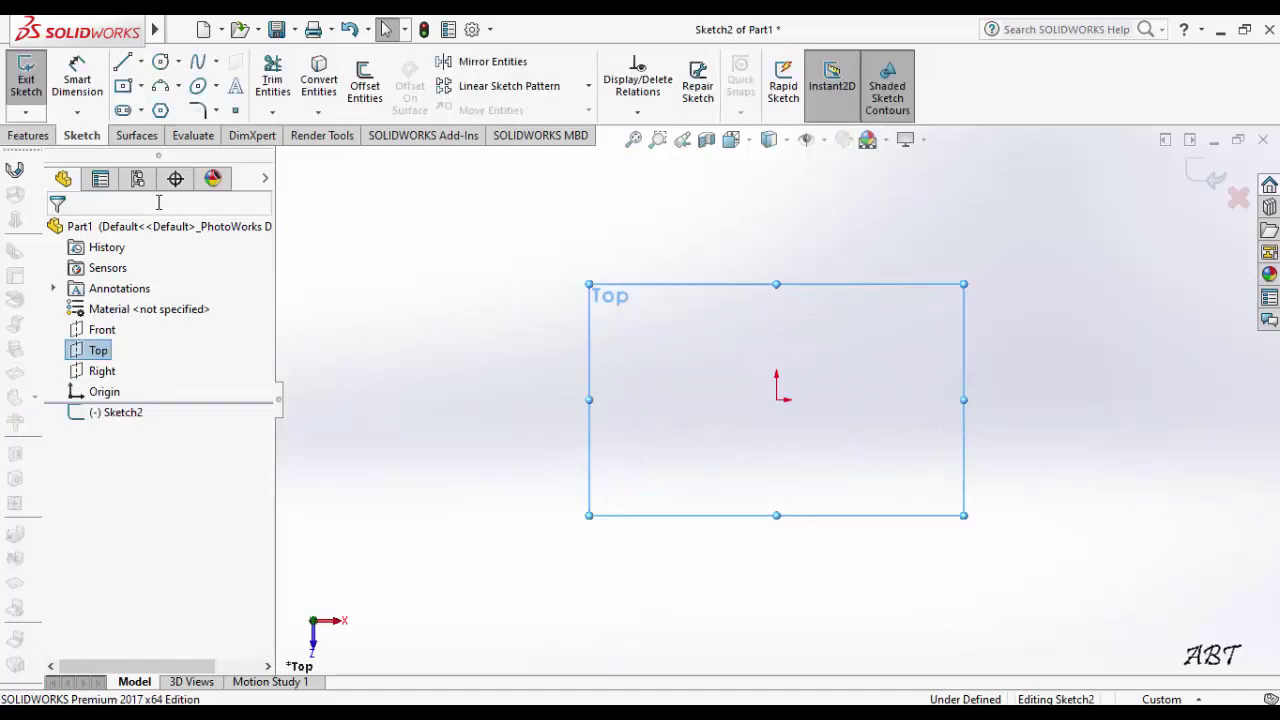
left_click(121, 87)
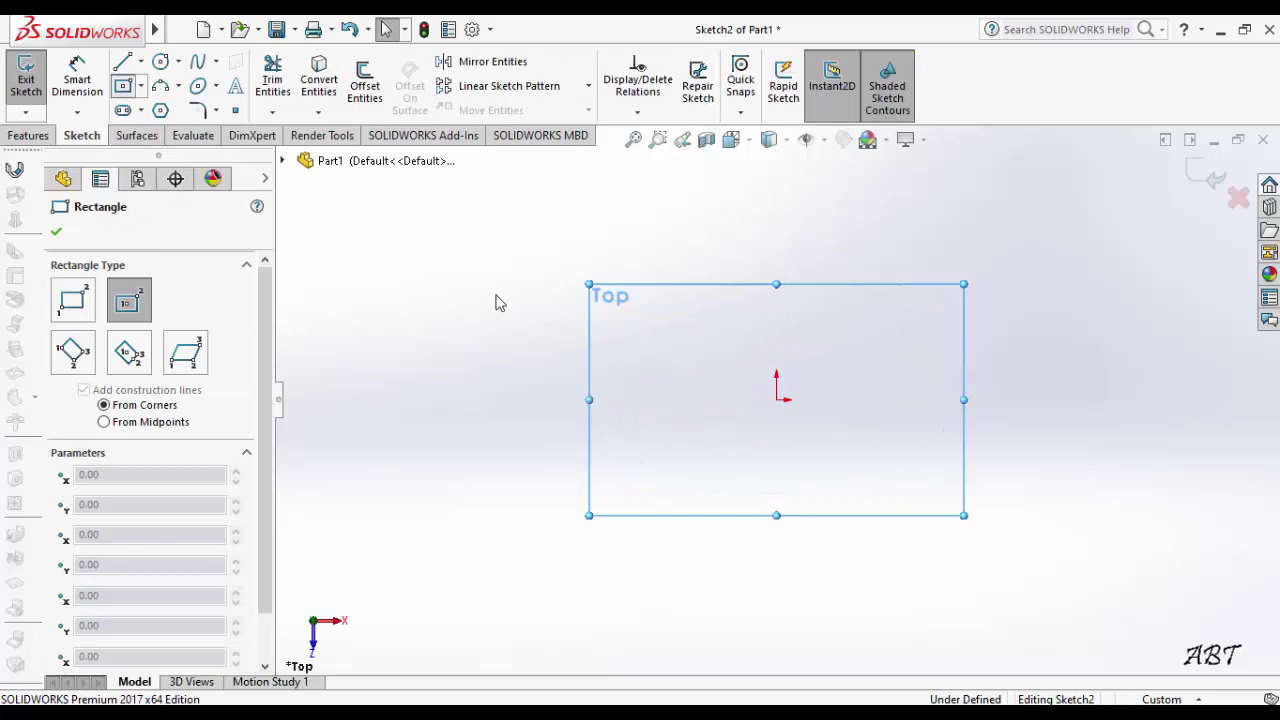
left_click(776, 399)
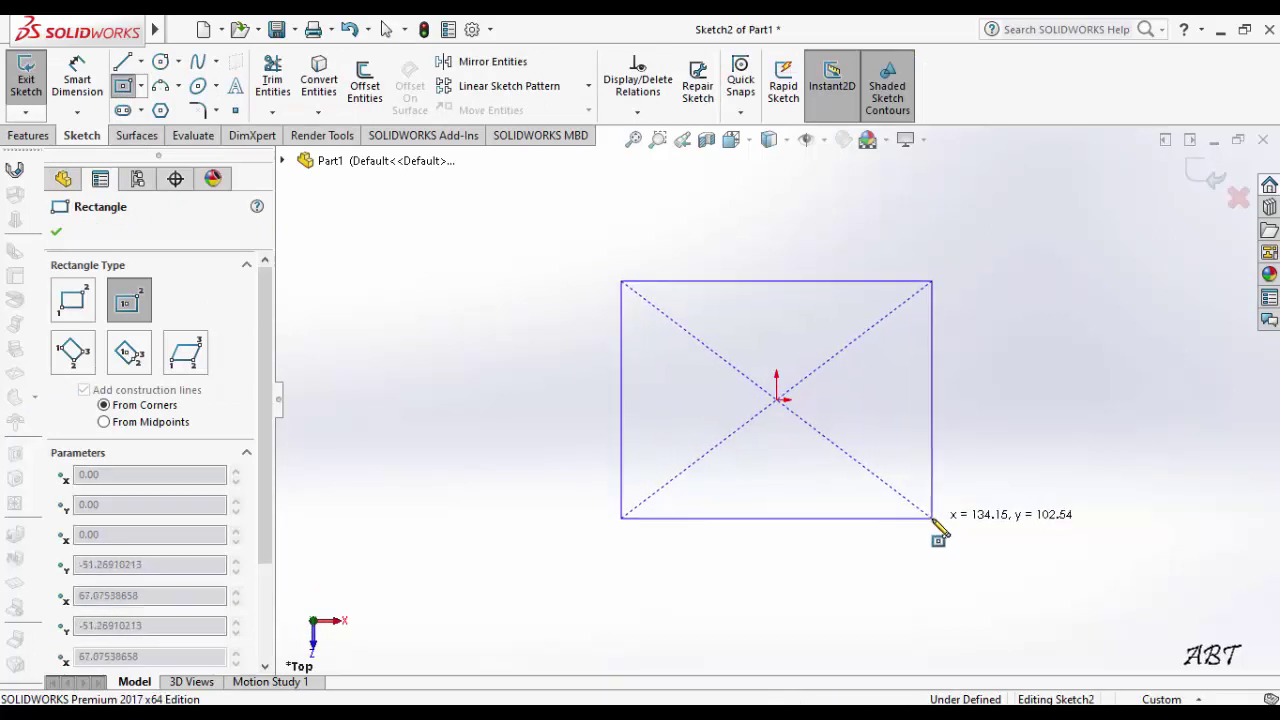
left_click(932, 517)
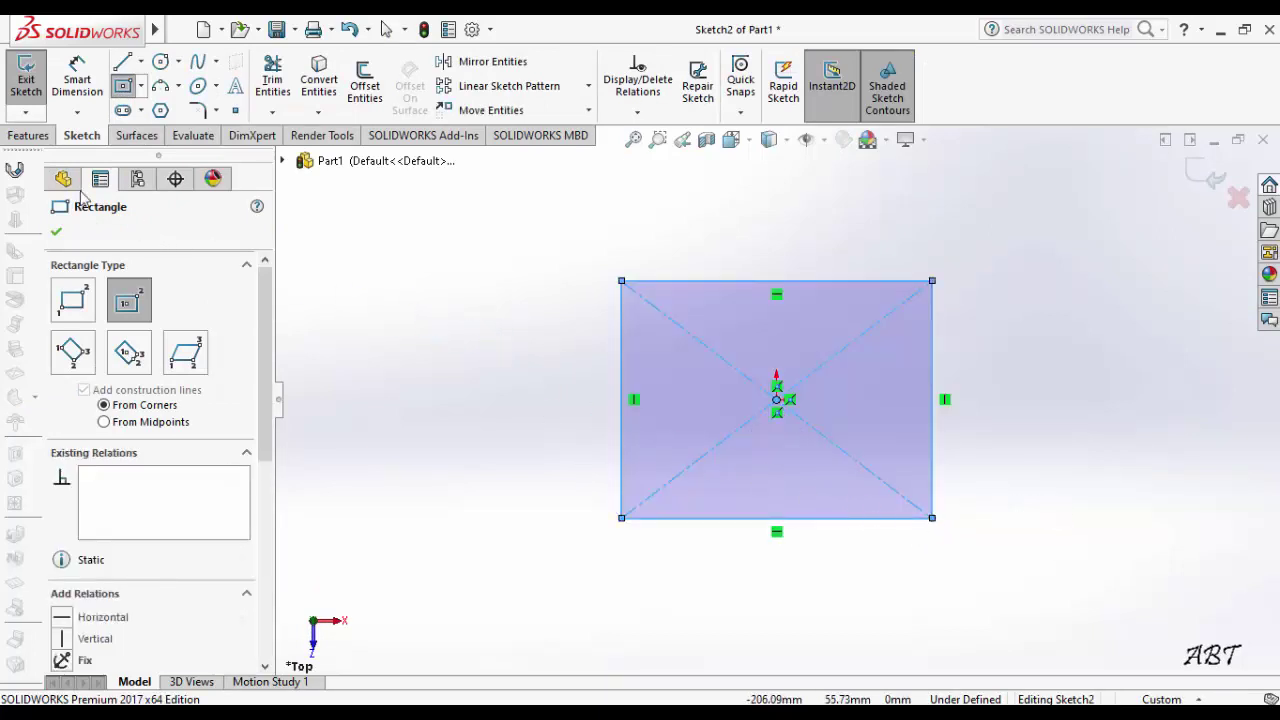
Step: Extrude the rectangle Mid Plane to an 80 mm depth
left_click(30, 137)
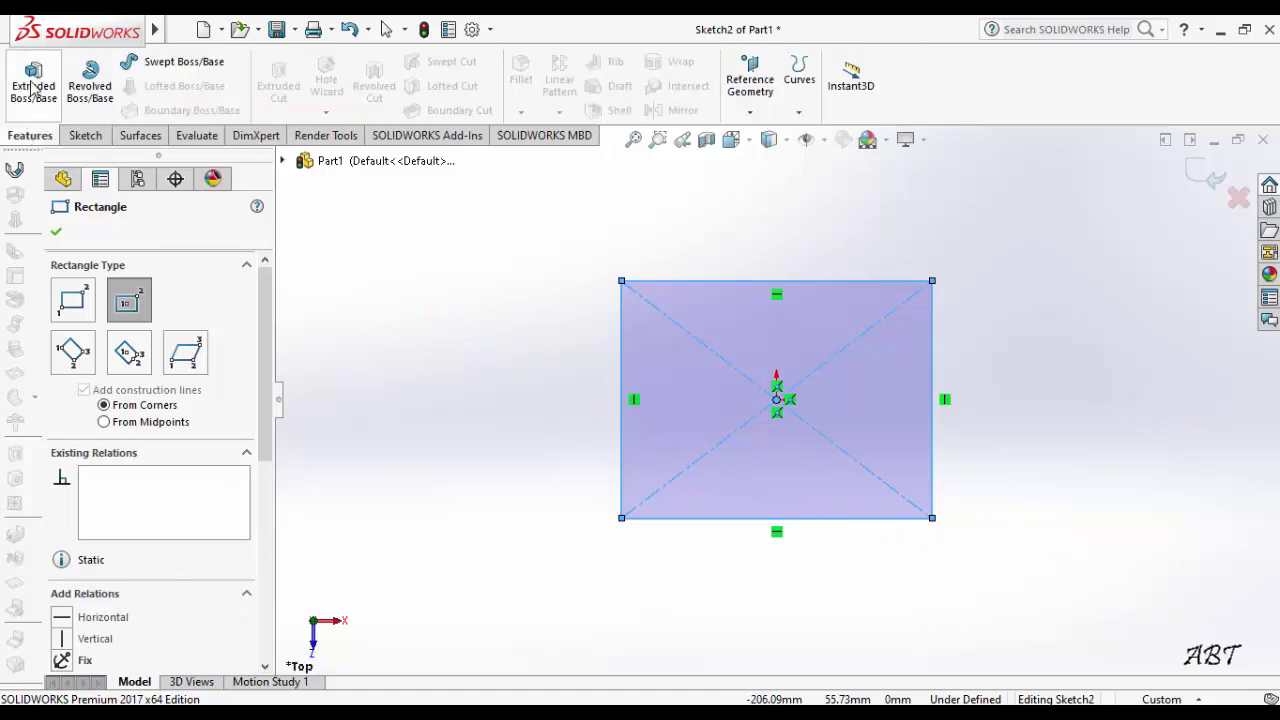
left_click(33, 90)
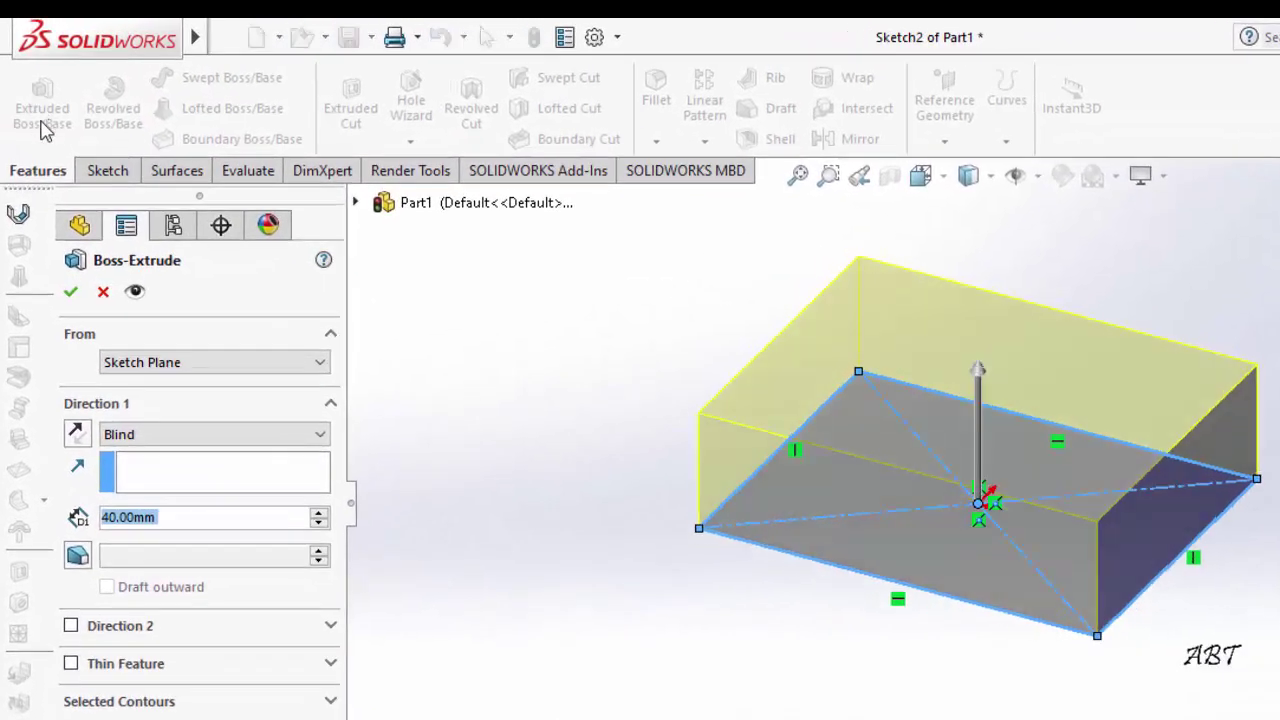
left_click(250, 434)
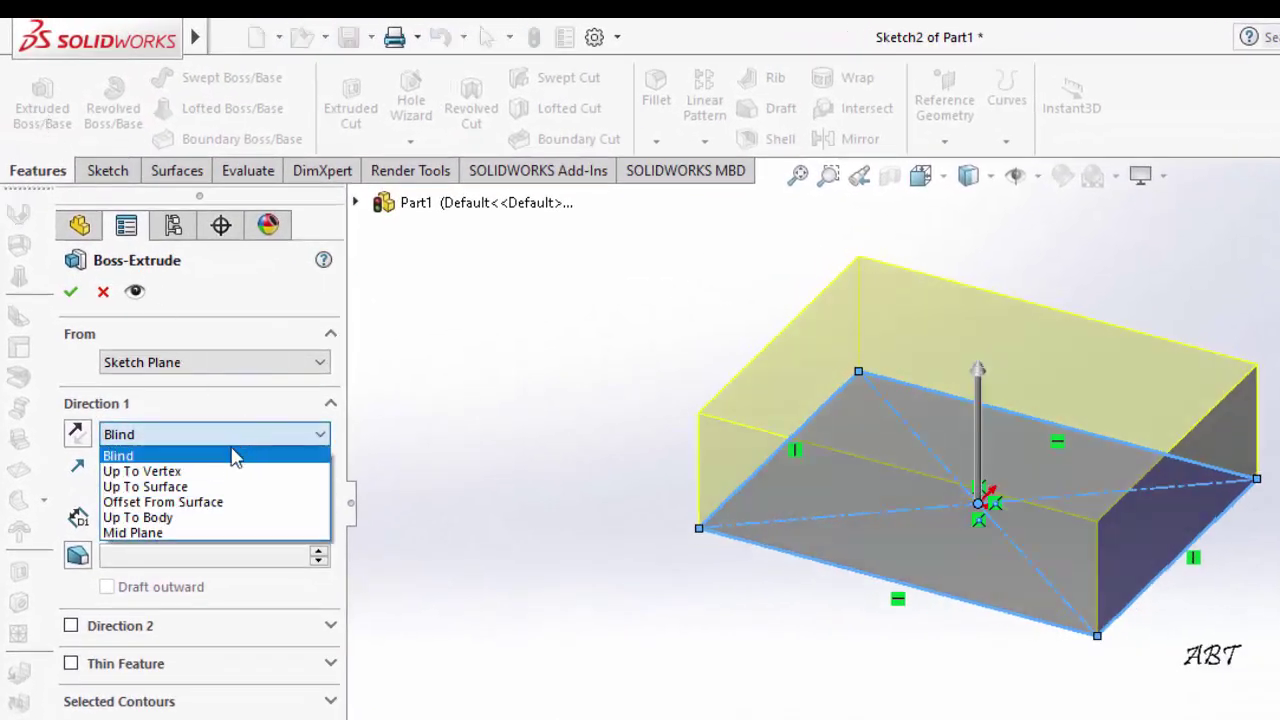
left_click(174, 533)
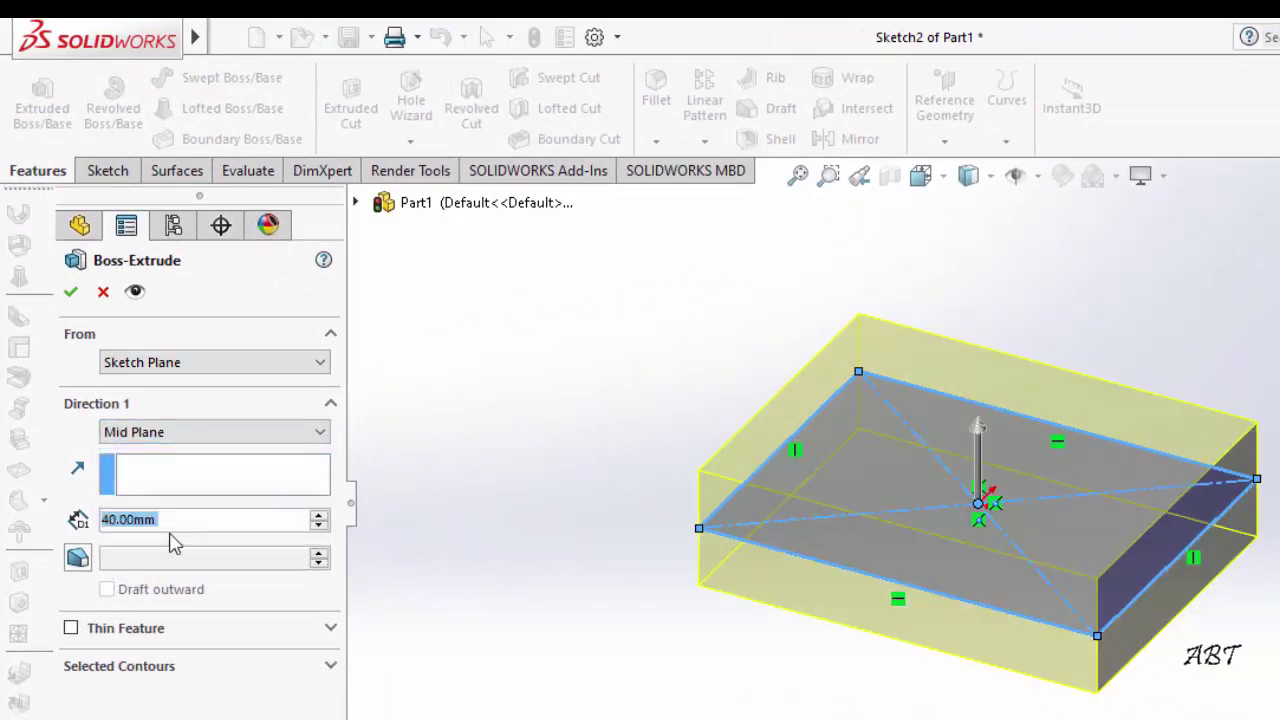
left_click(318, 515)
left_click(318, 519)
left_click(318, 519)
left_click(318, 519)
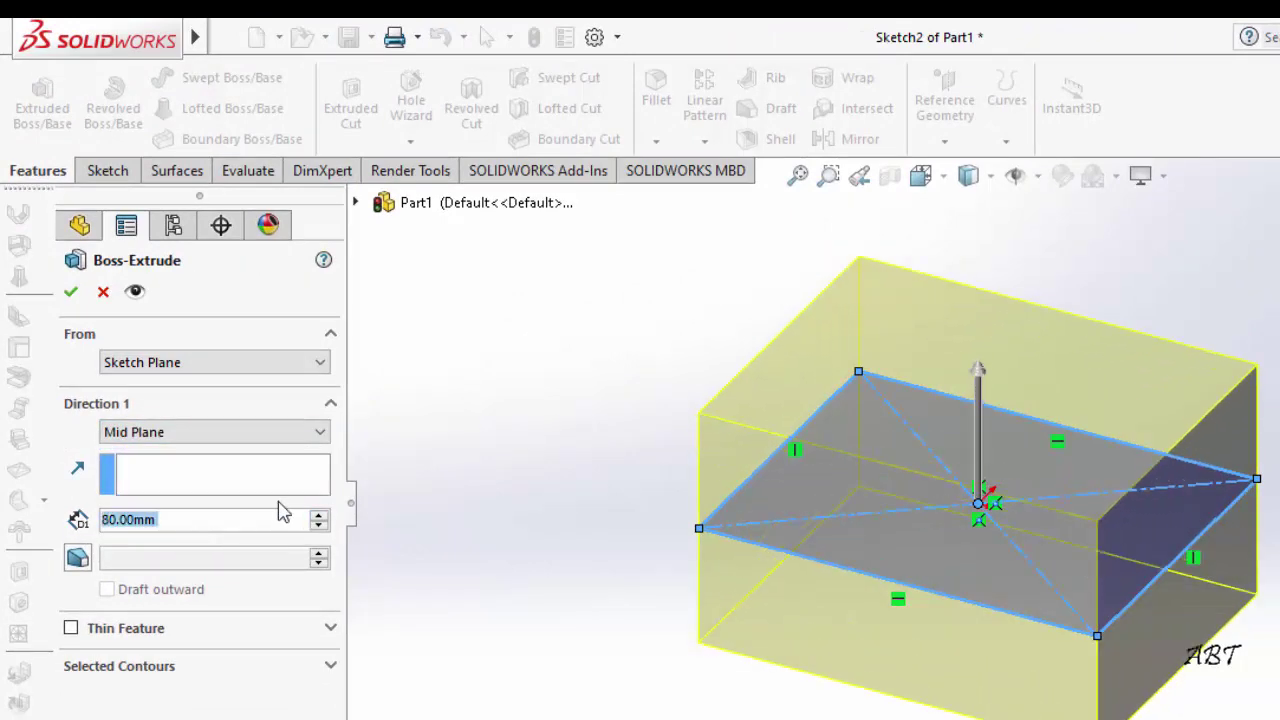
left_click(70, 291)
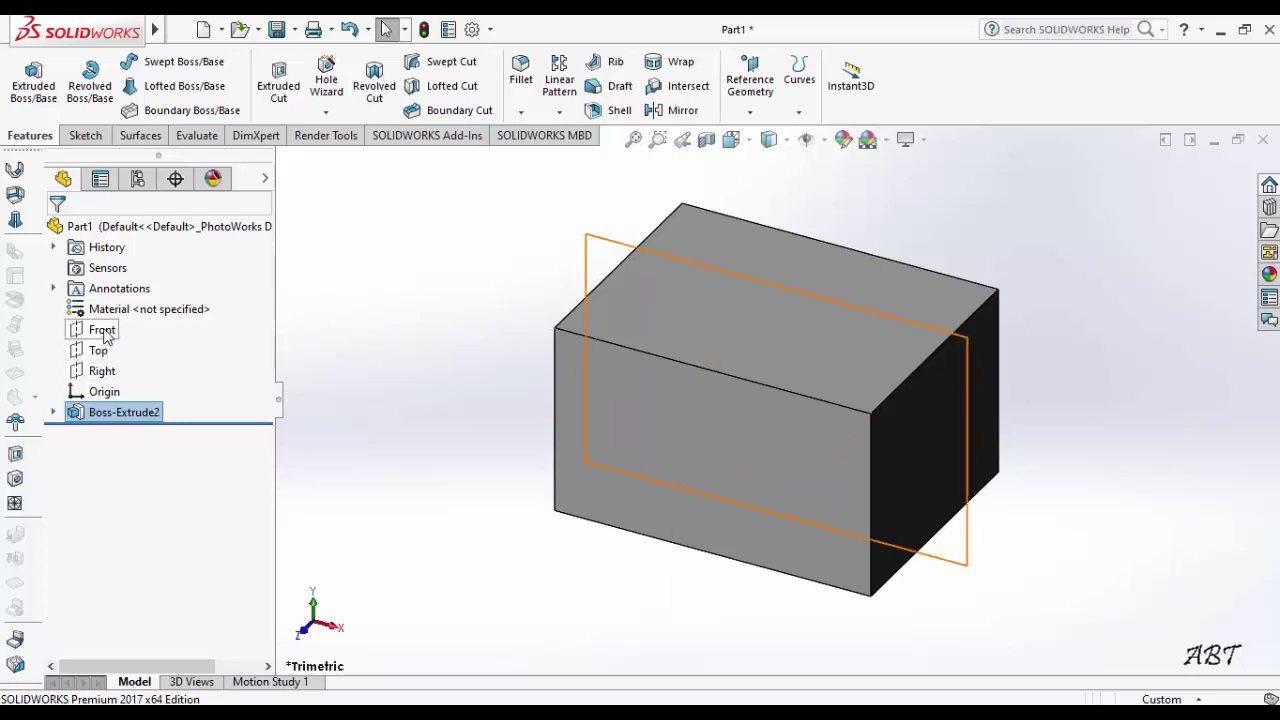
left_click(104, 331)
left_click(104, 353)
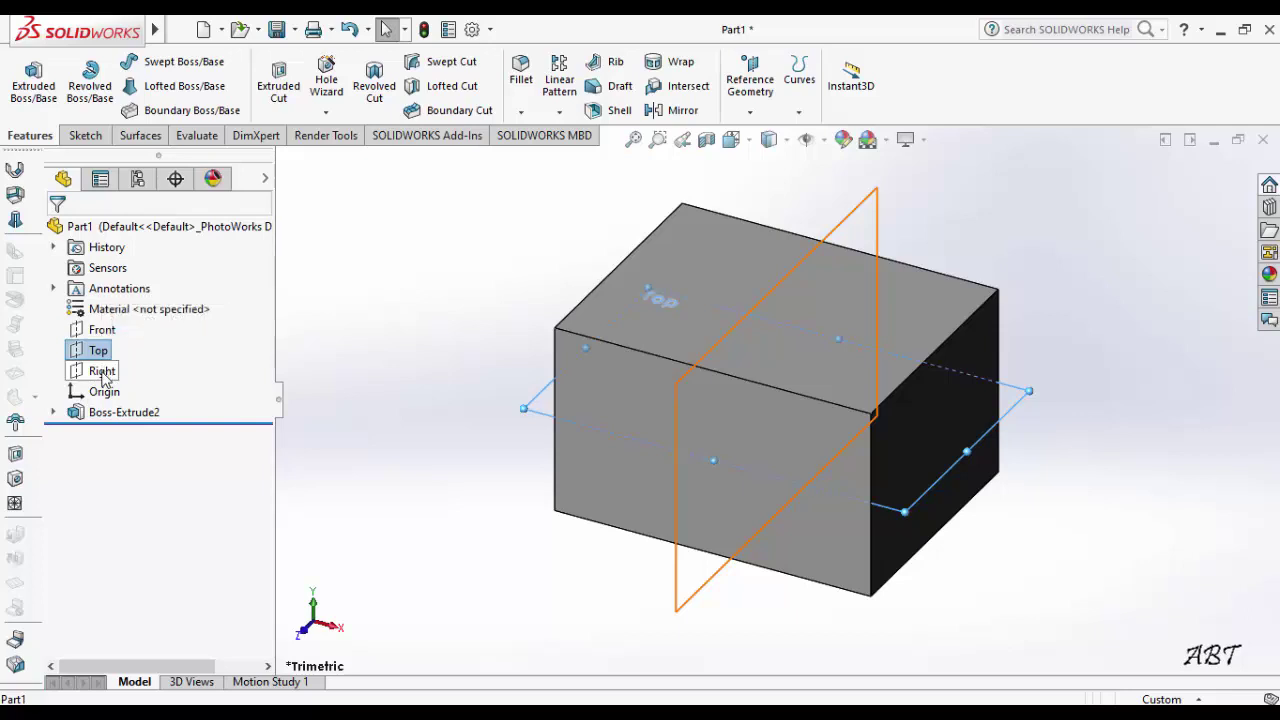
left_click(104, 373)
left_click(98, 351)
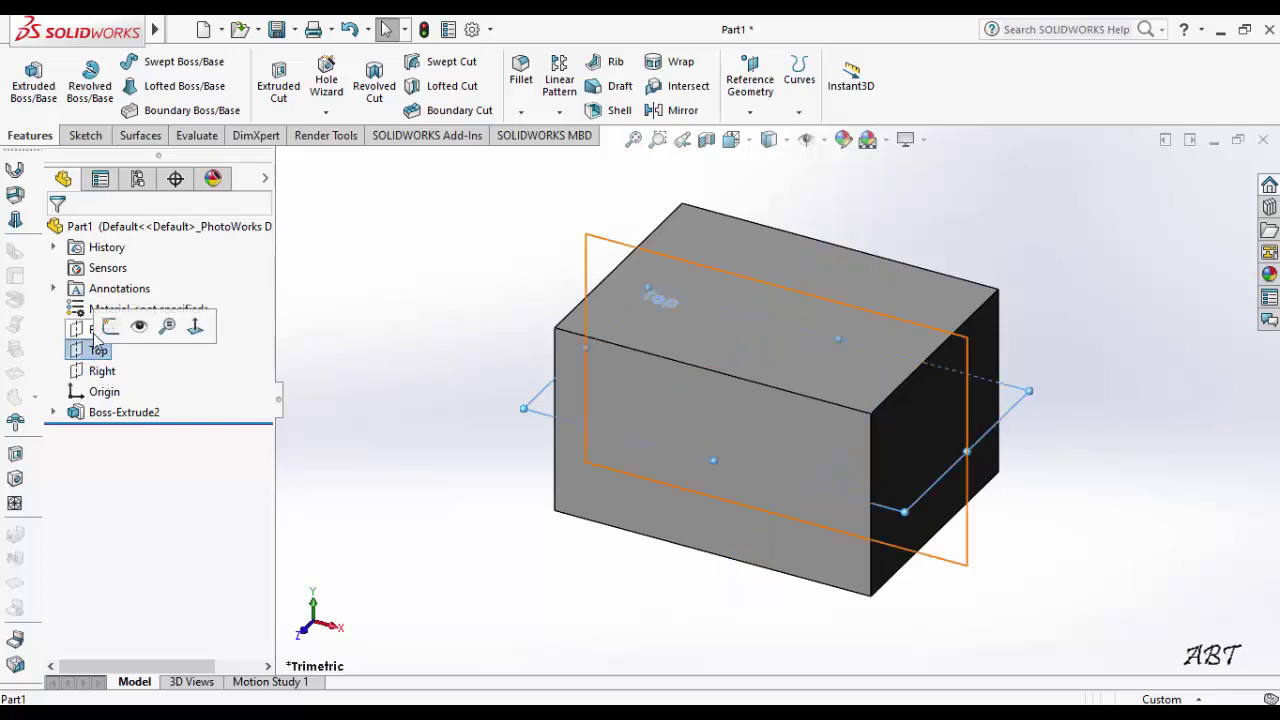
left_click(430, 283)
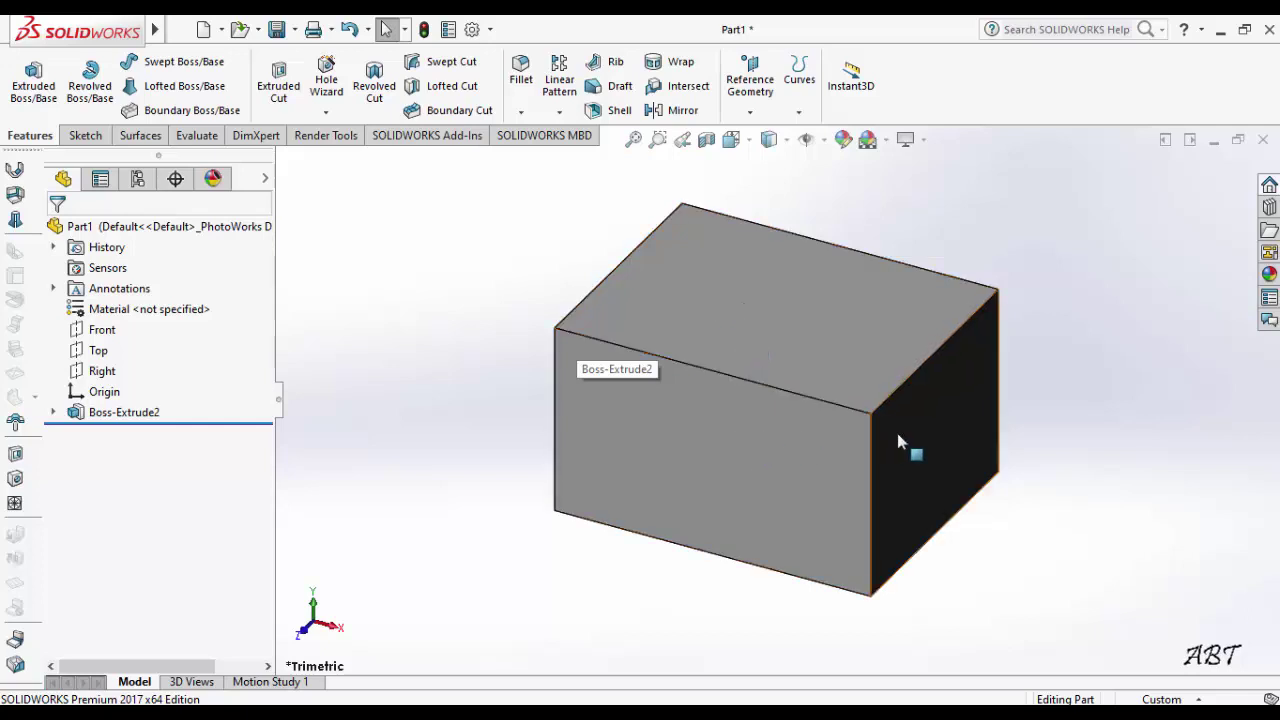
right_click(671, 408)
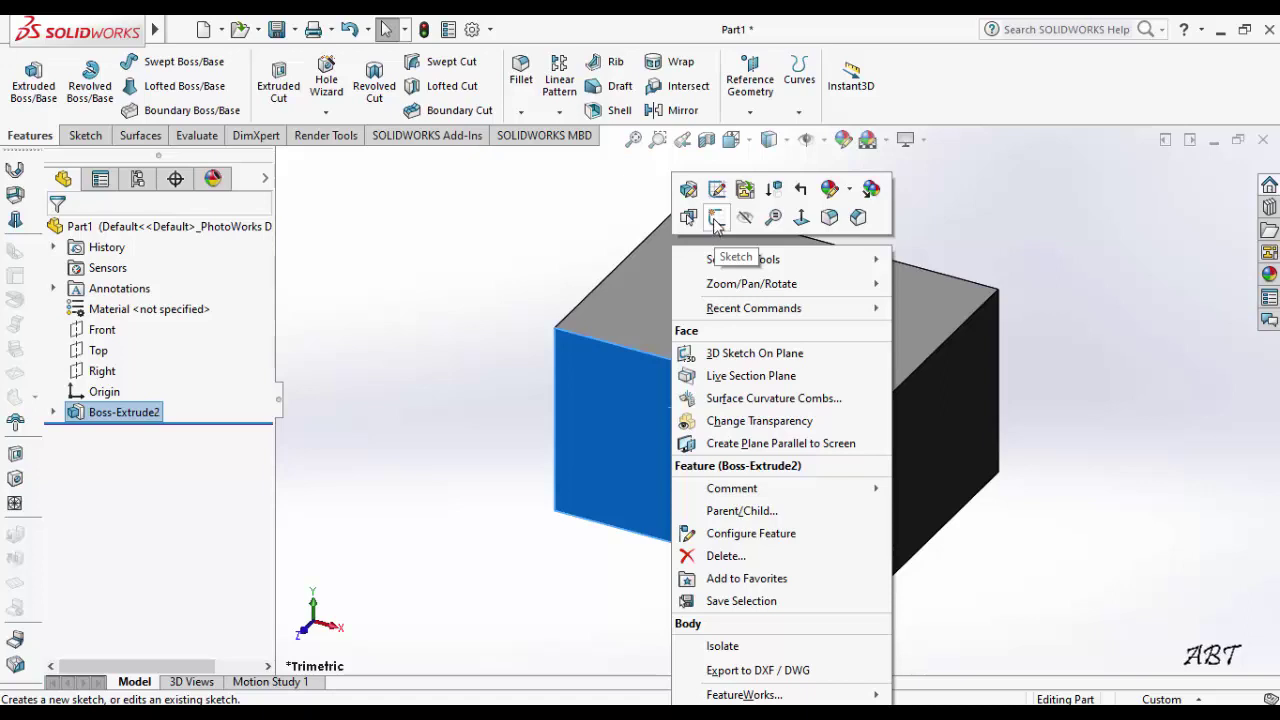
left_click(548, 237)
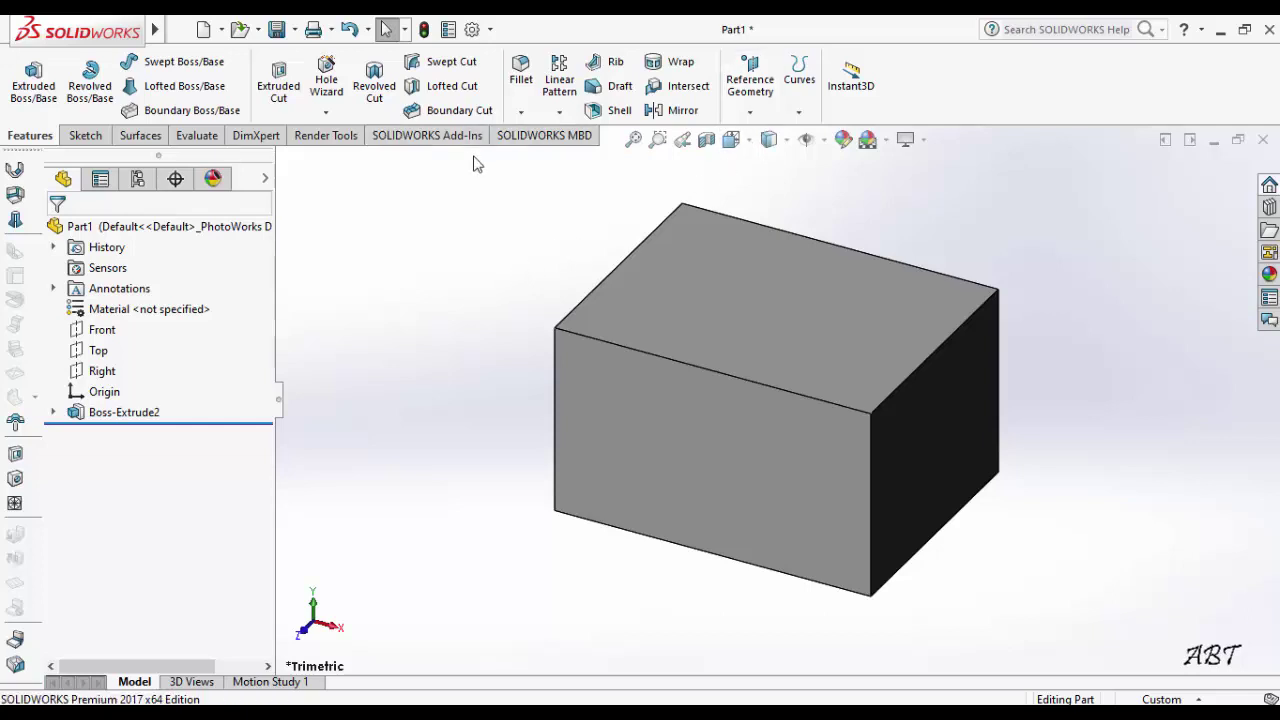
Step: Start a new reference plane using the box's top face as its reference
left_click(750, 111)
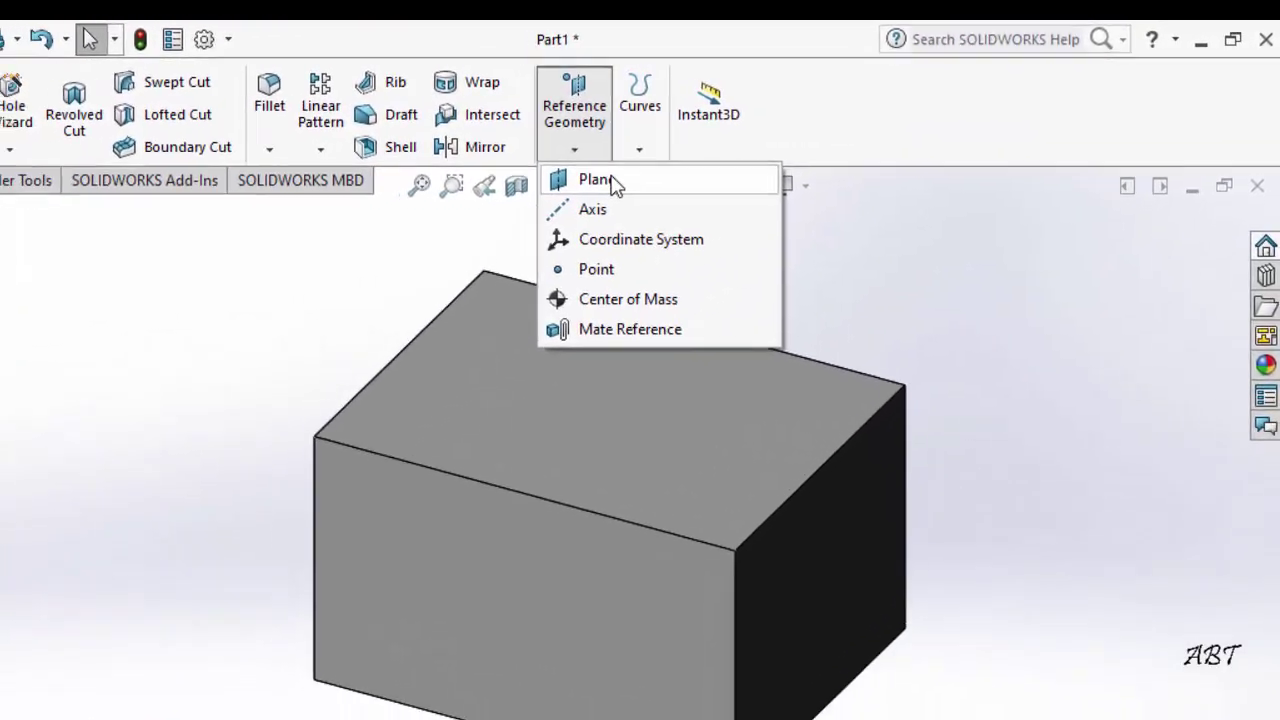
left_click(580, 186)
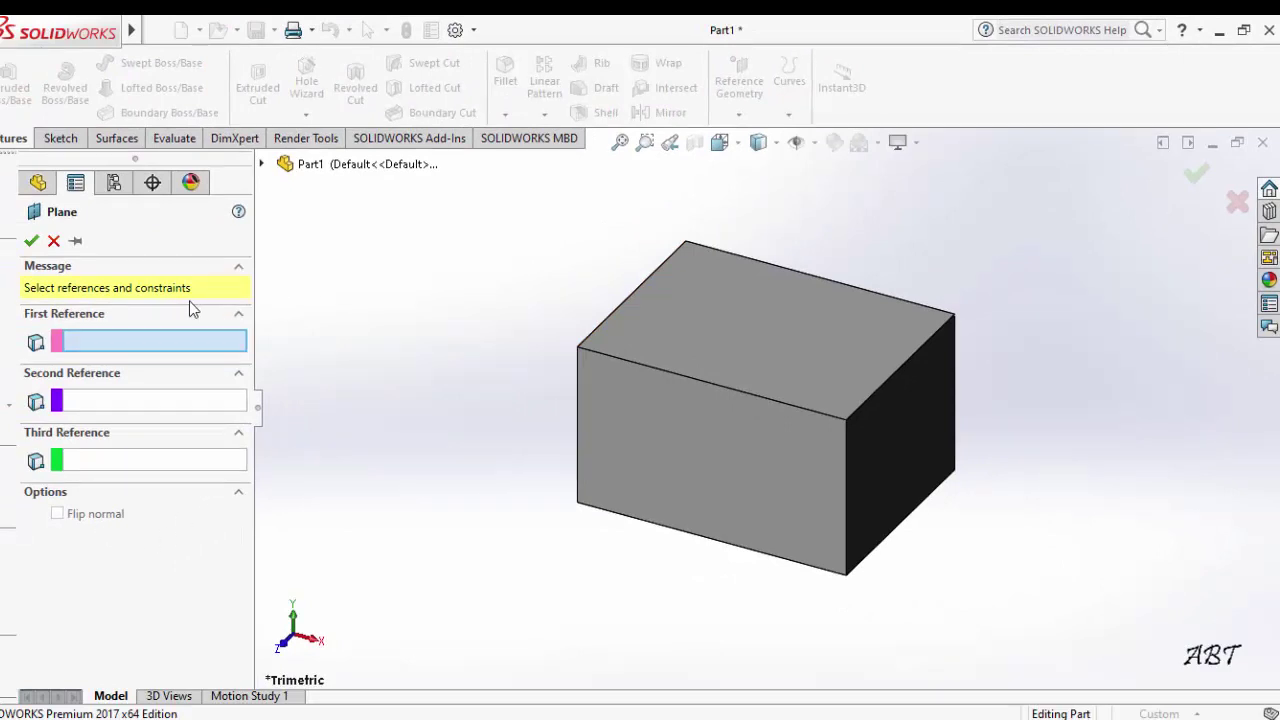
left_click(727, 323)
scroll(728, 365, "up", 1)
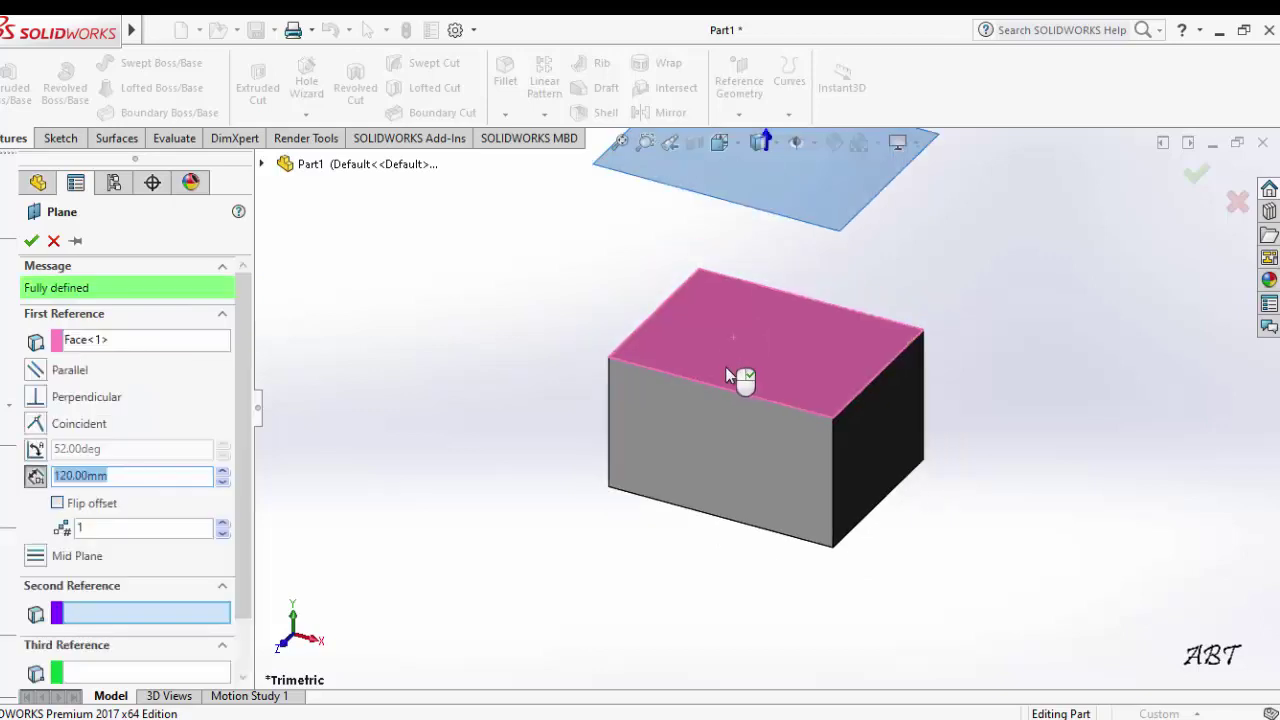
scroll(727, 370, "up", 1)
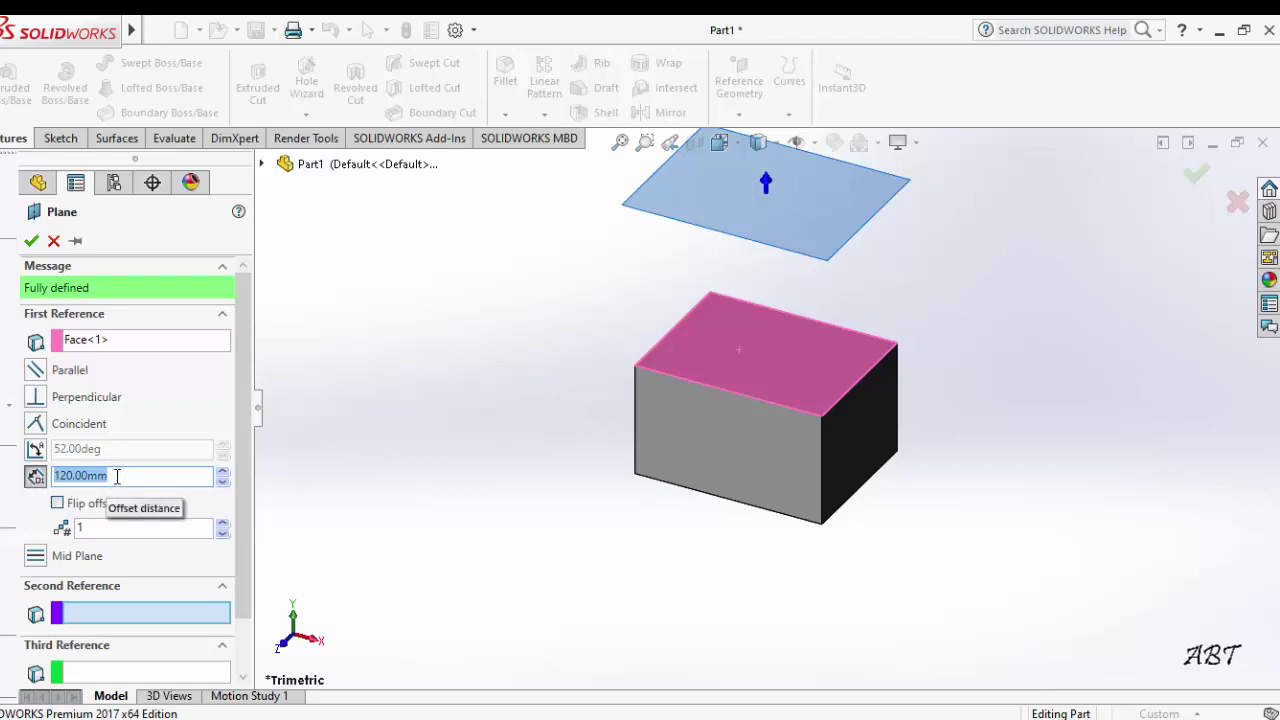
Step: Set the plane 40 mm above the top face, one plane only, and confirm it
left_click(222, 481)
left_click(222, 481)
left_click(222, 481)
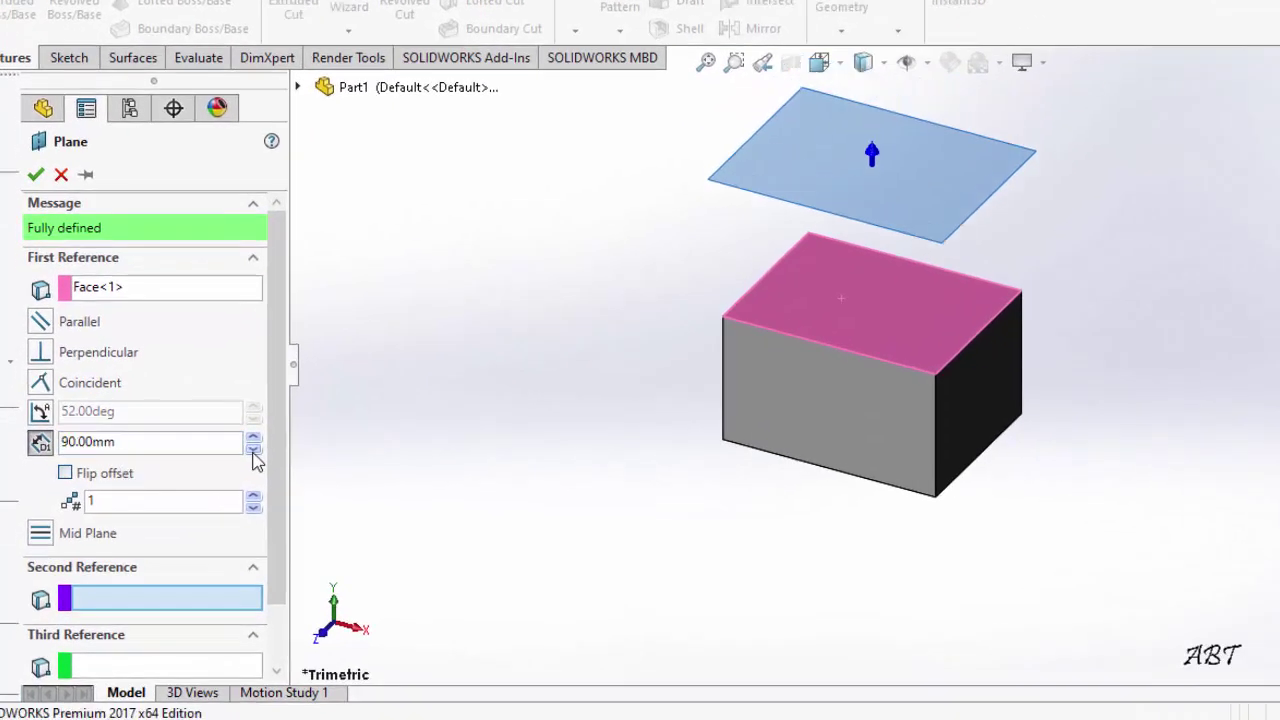
left_click(253, 449)
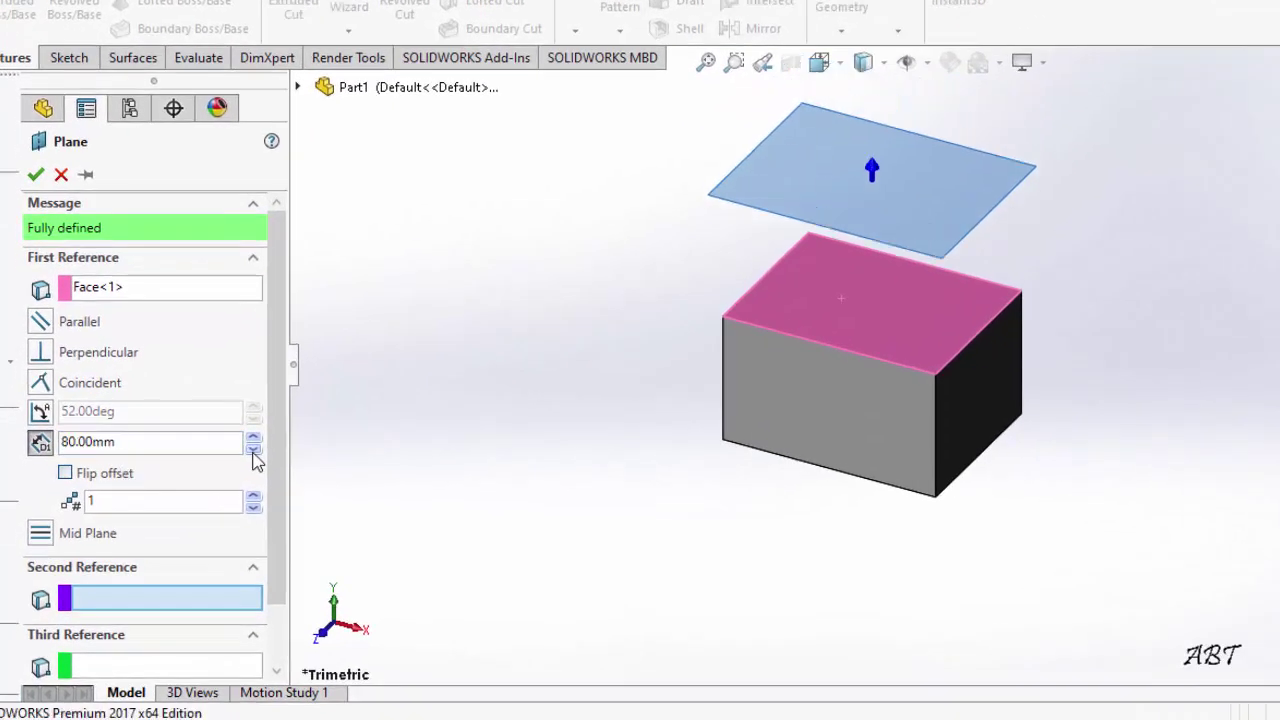
left_click(65, 476)
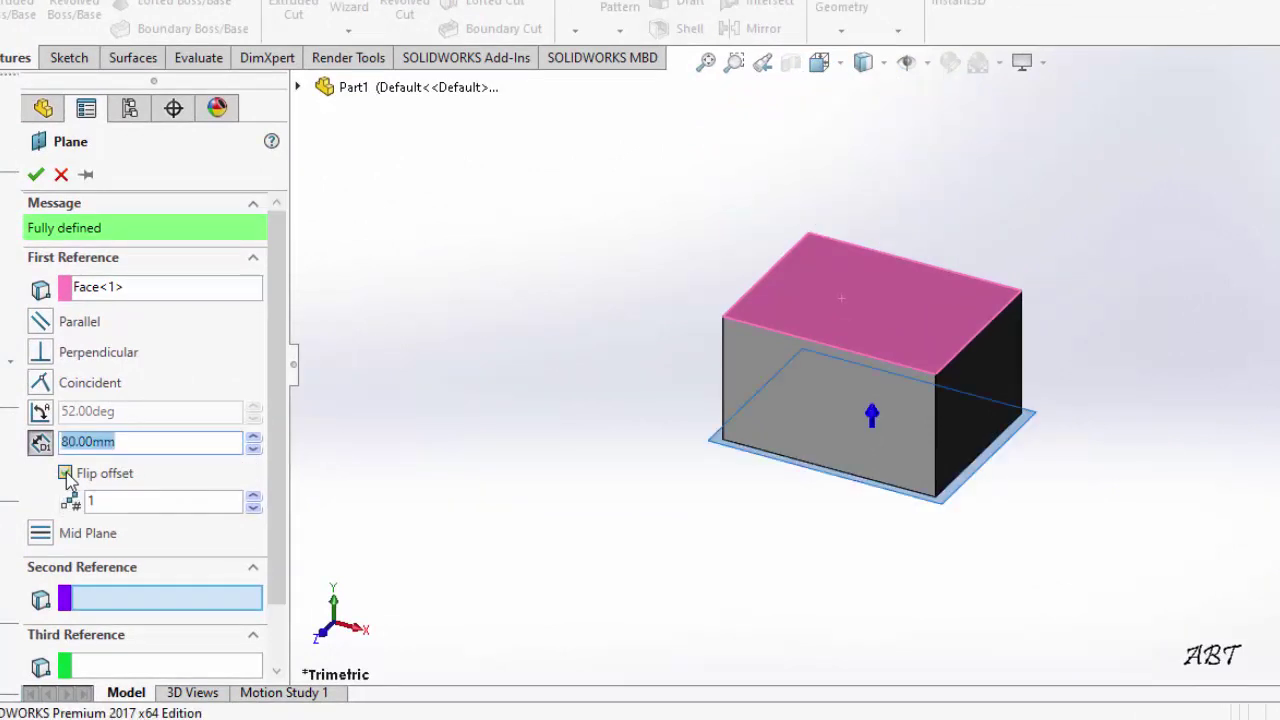
left_click(65, 476)
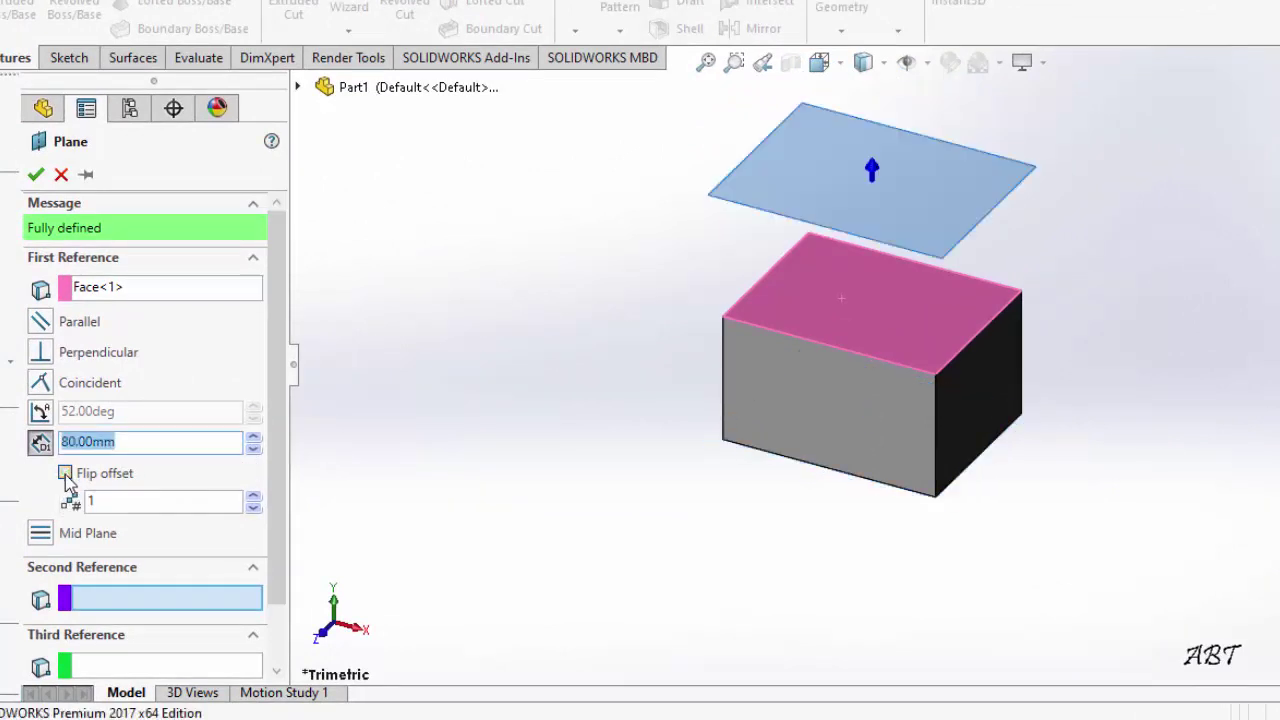
left_click(254, 449)
left_click(254, 449)
left_click(254, 449)
left_click(254, 449)
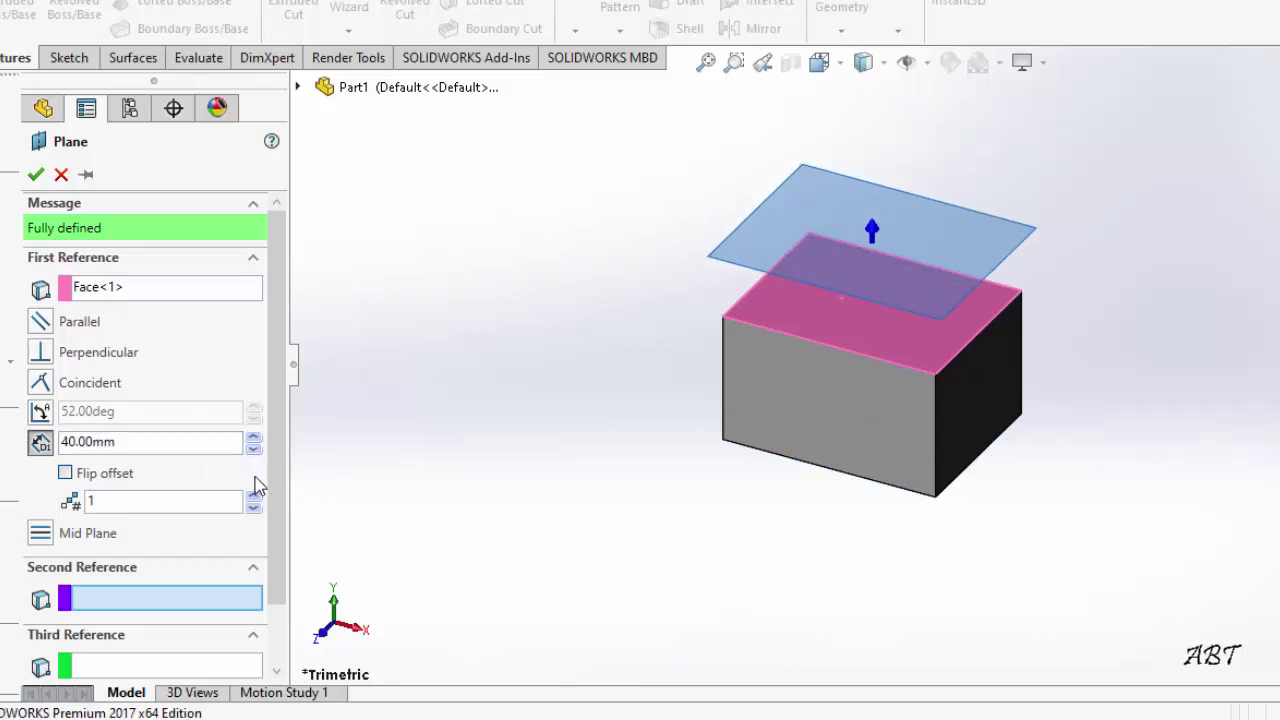
left_click(254, 497)
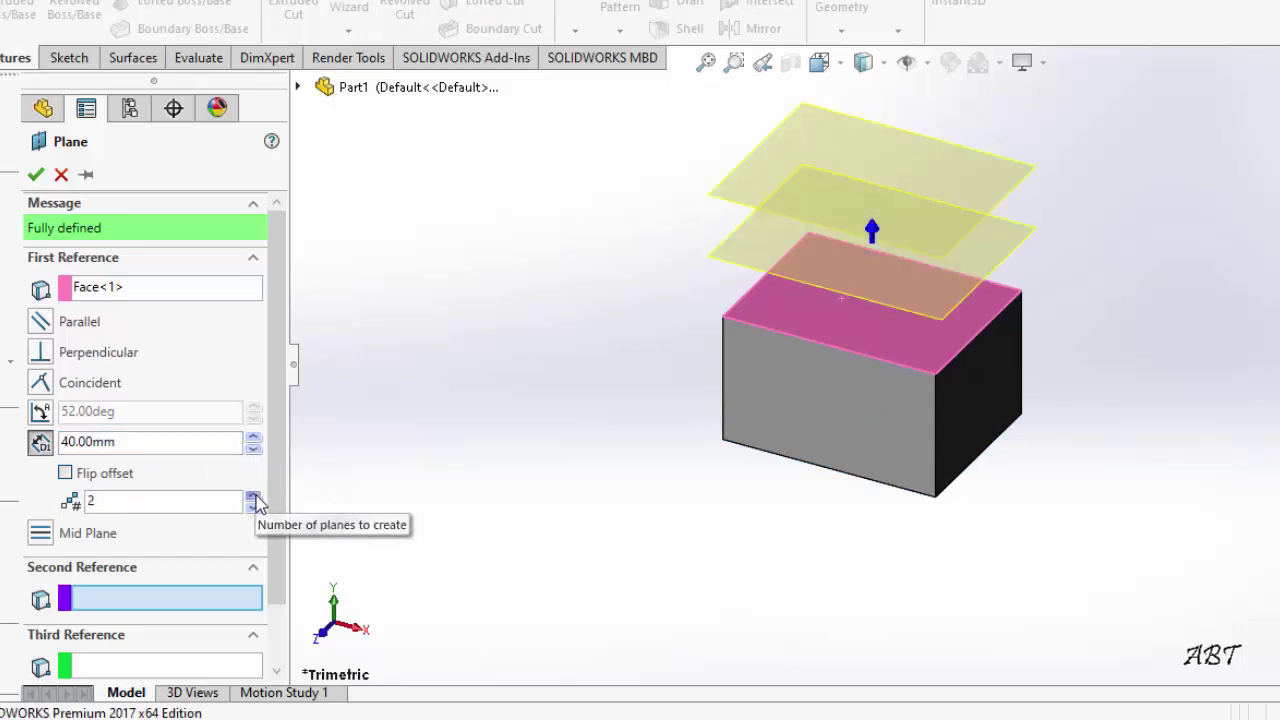
left_click(254, 497)
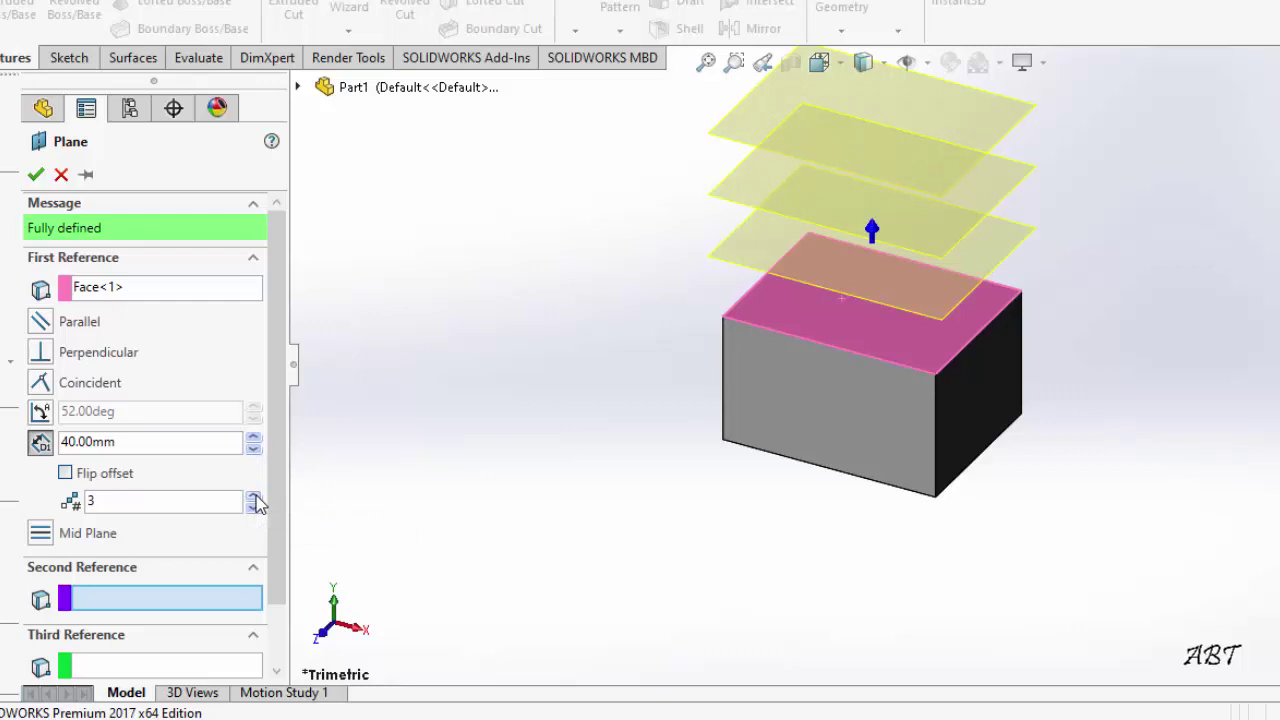
left_click(256, 509)
left_click(257, 511)
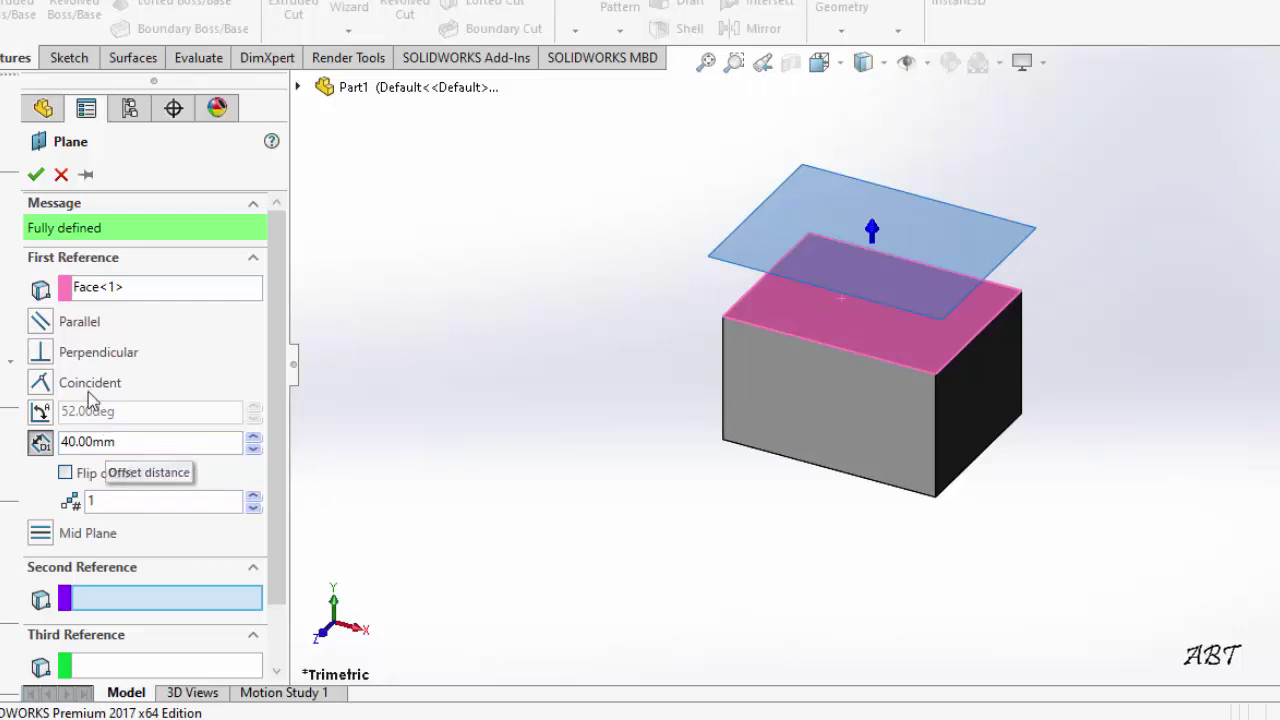
left_click(36, 174)
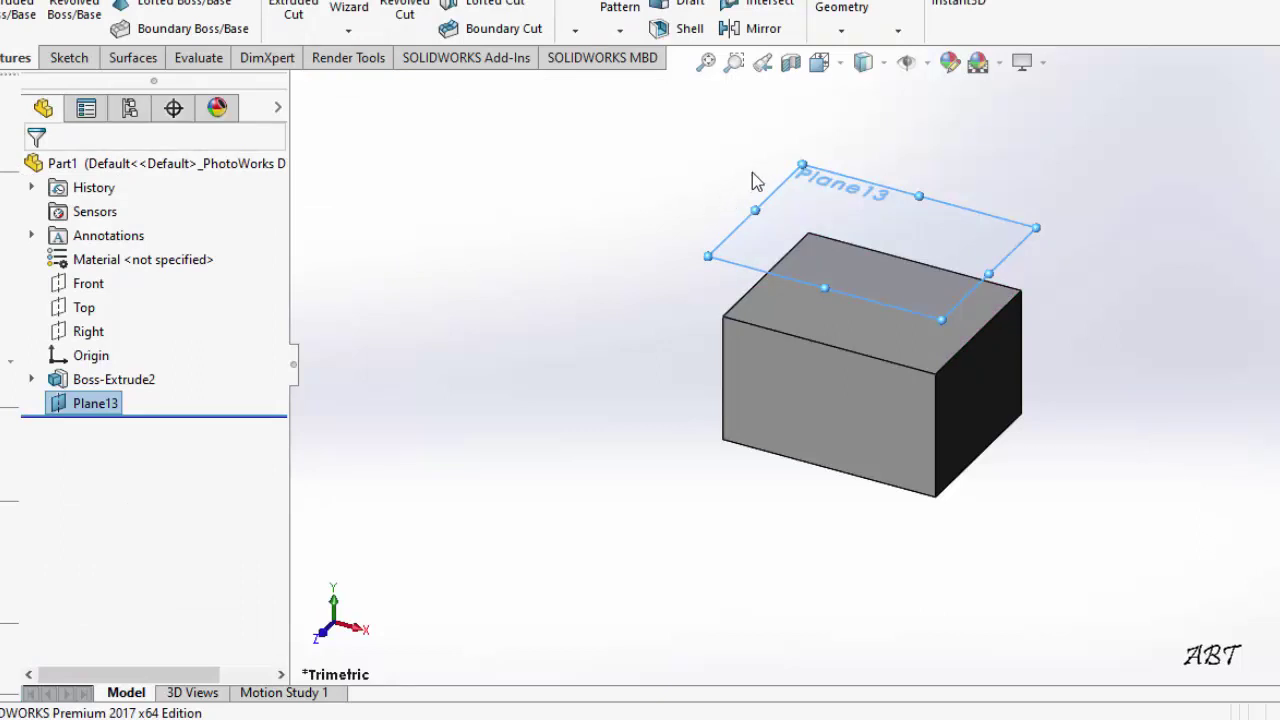
Step: Hide Plane13 from the graphics area, then again from the feature tree
right_click(812, 199)
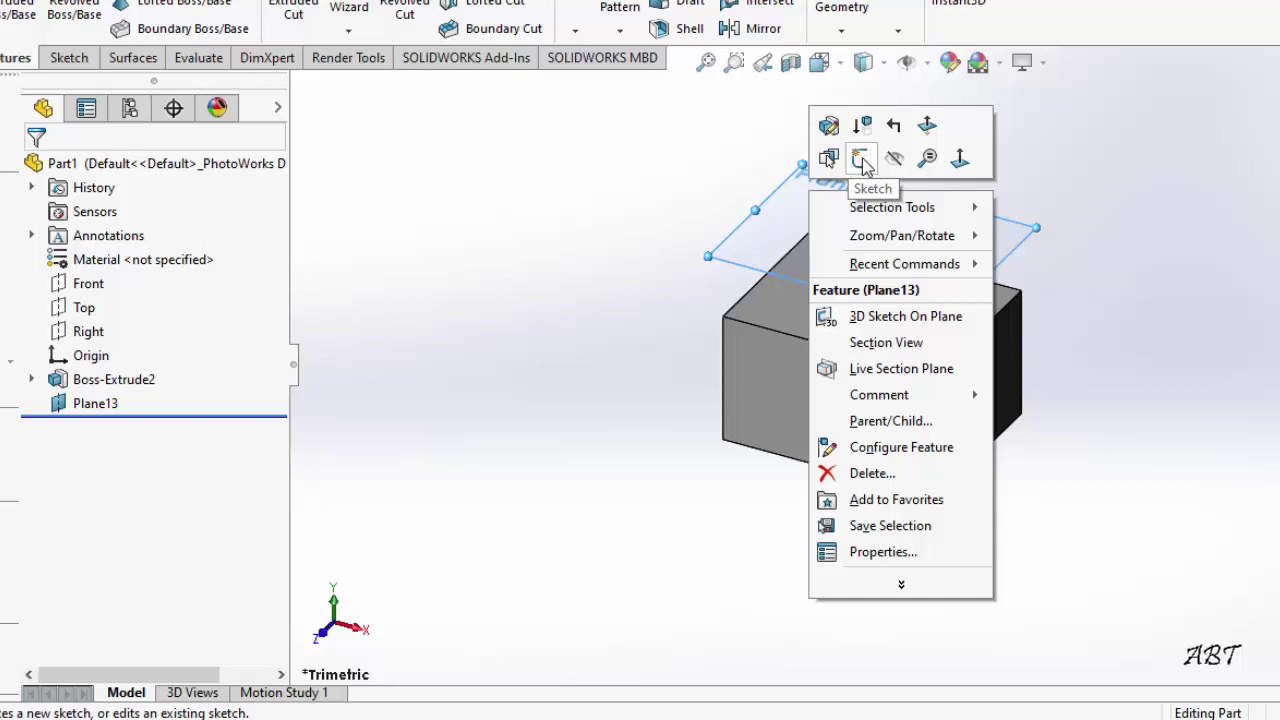
left_click(710, 134)
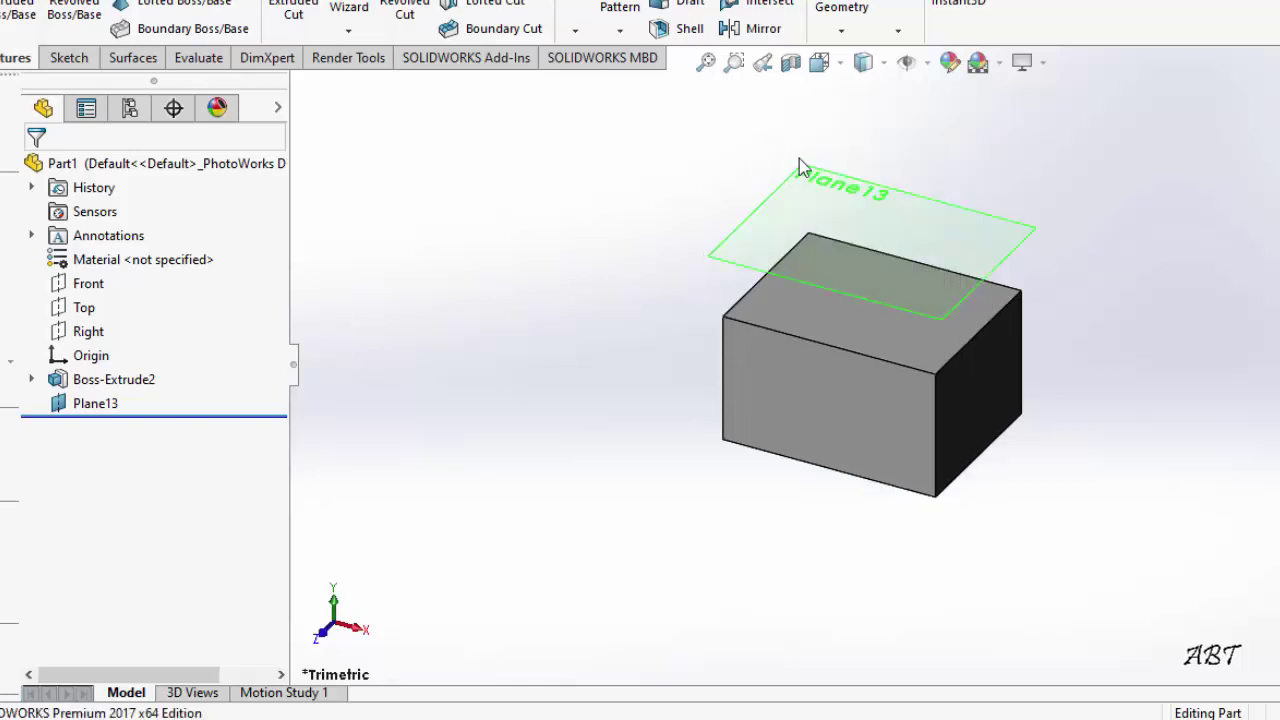
right_click(828, 194)
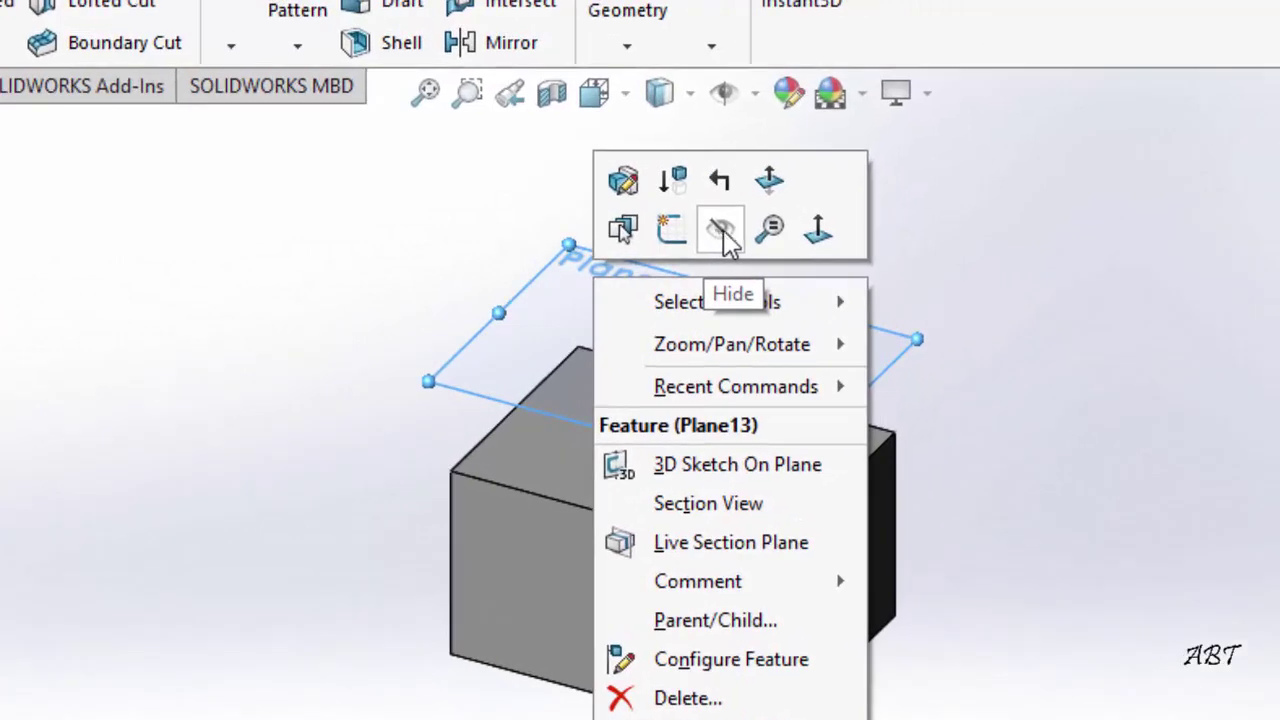
left_click(721, 229)
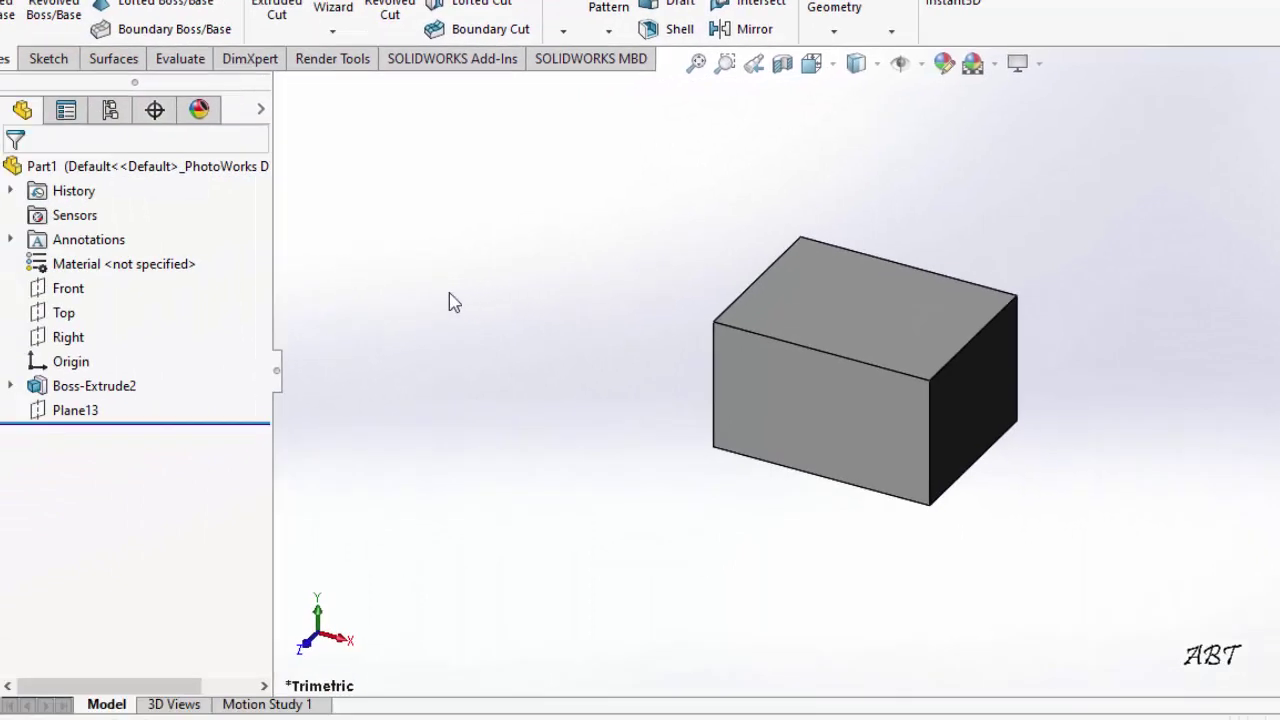
right_click(78, 418)
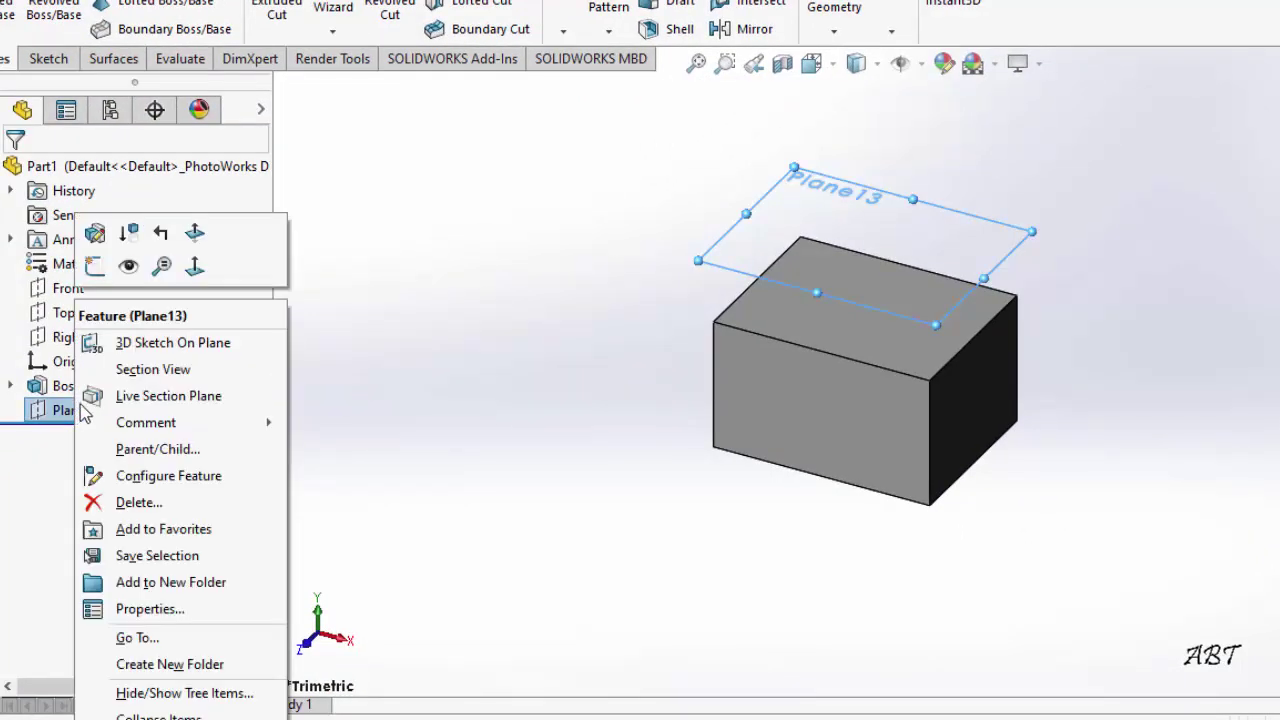
left_click(127, 268)
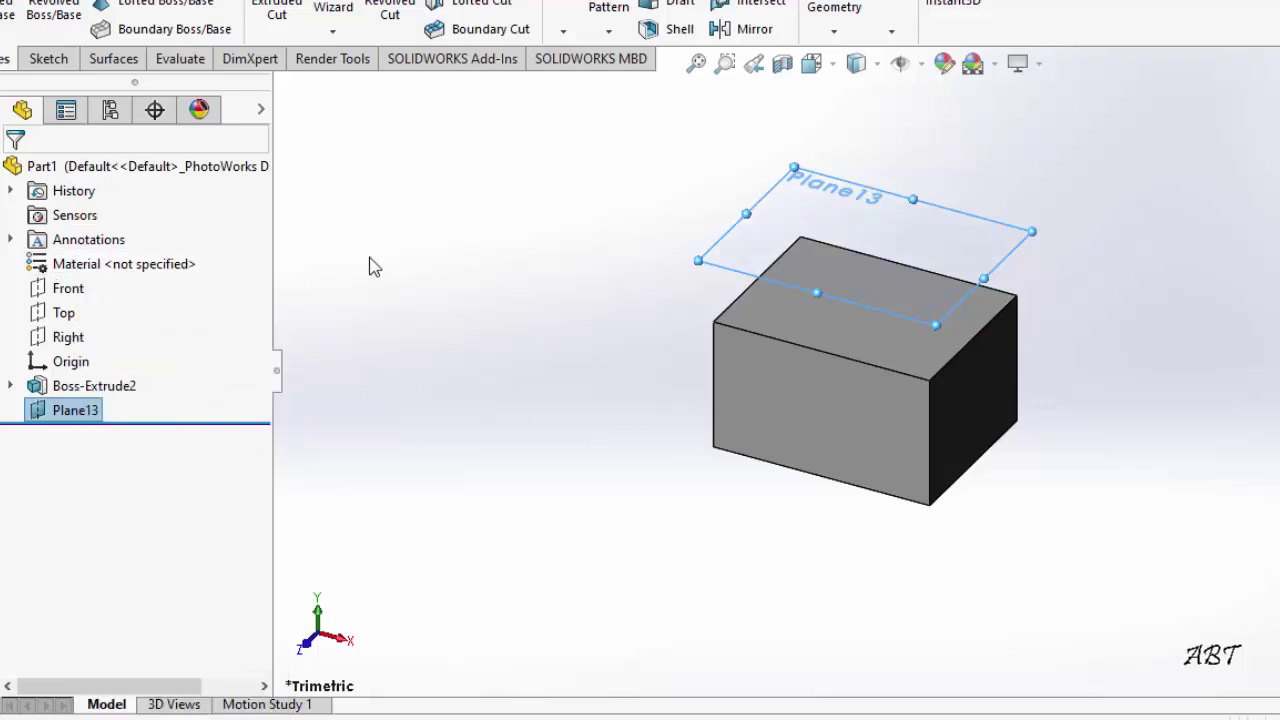
right_click(70, 414)
left_click(119, 268)
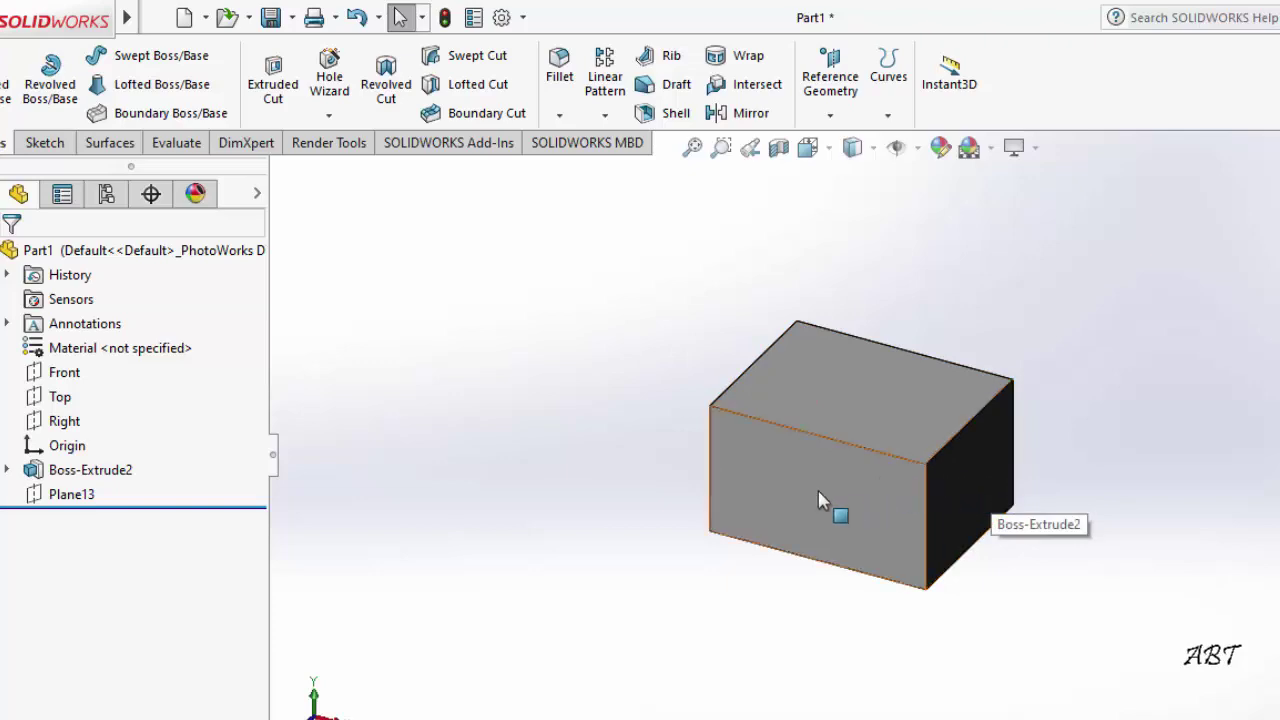
Step: Create Plane14 parallel to the front face through its top-left corner vertex
left_click(790, 481)
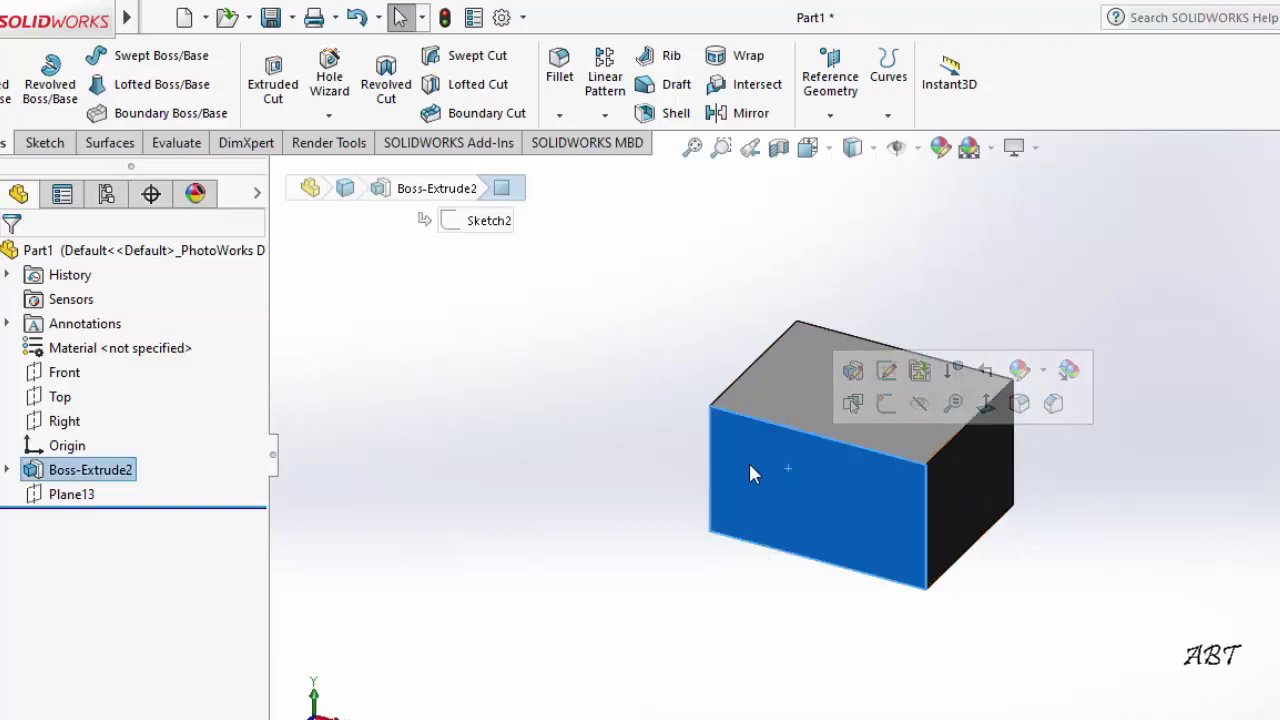
left_click(787, 105)
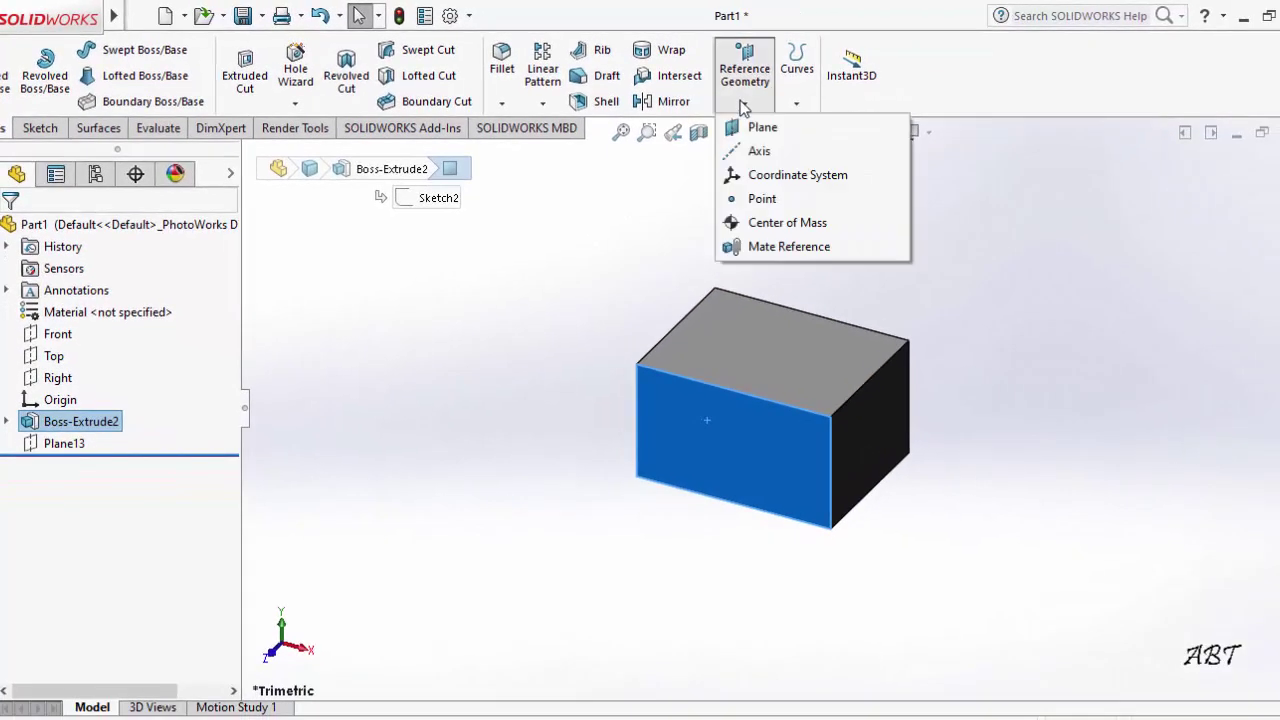
left_click(762, 128)
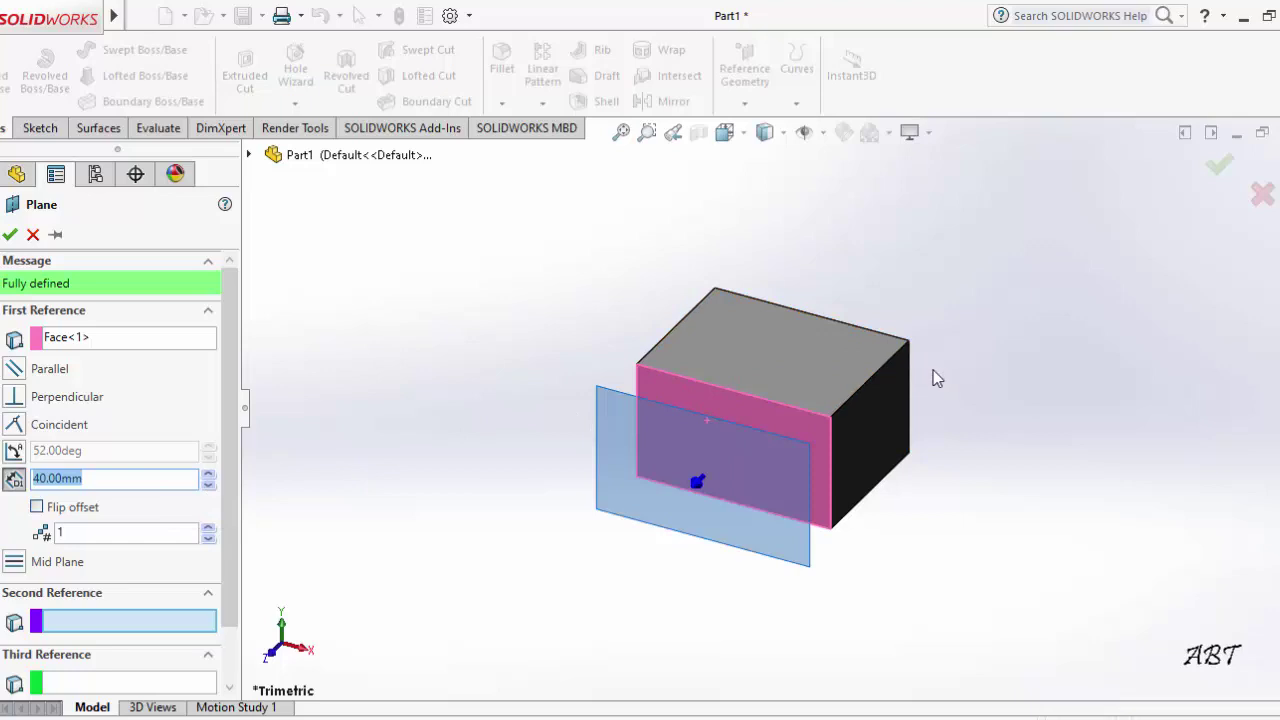
left_click(676, 328)
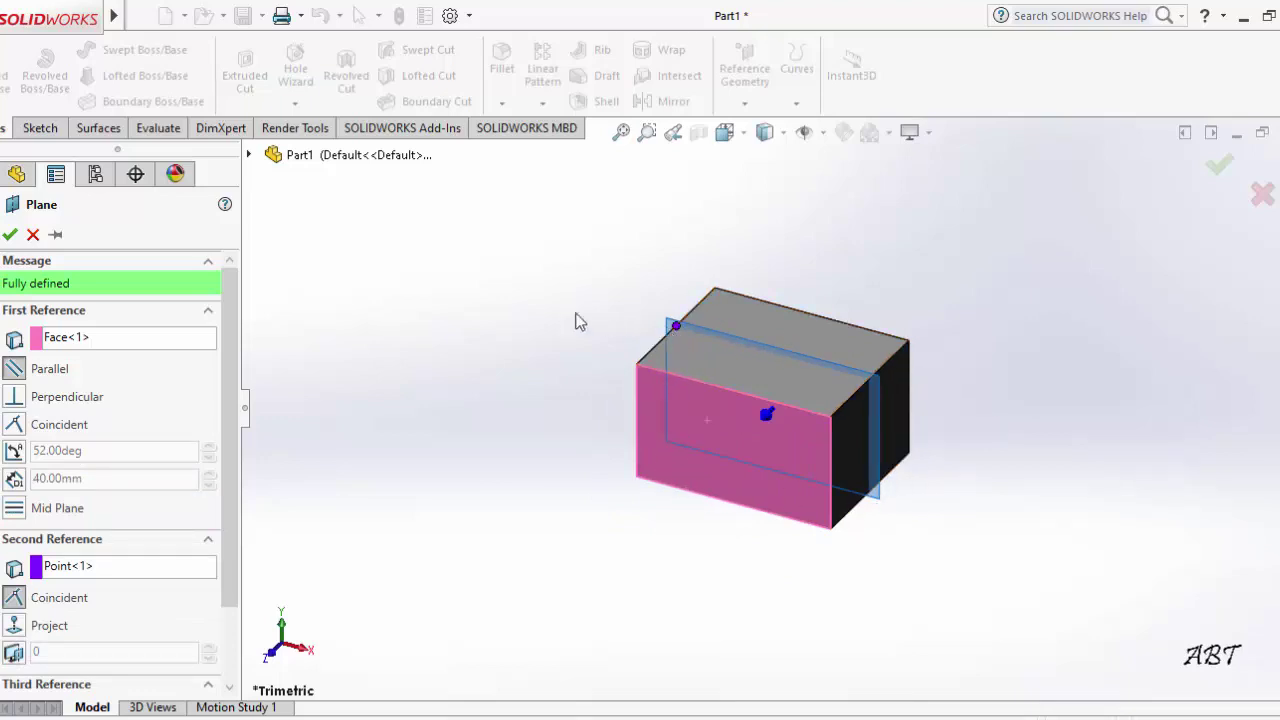
left_click(12, 235)
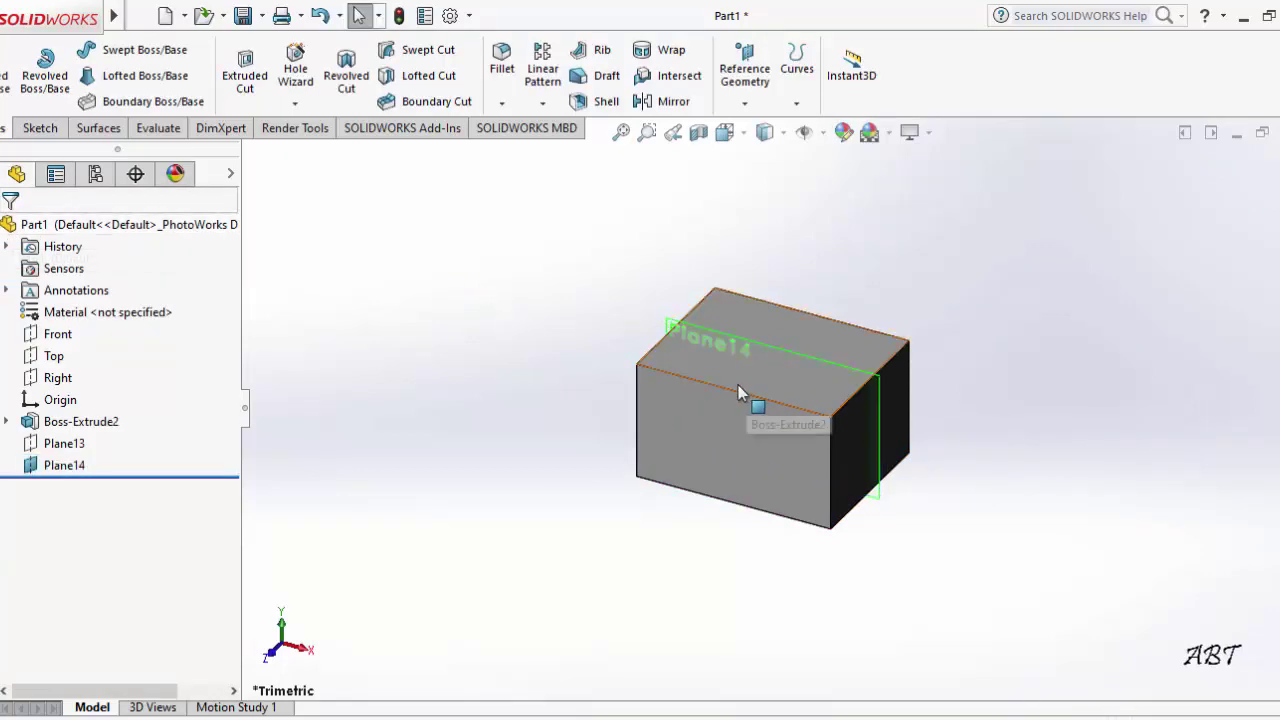
Step: Delete Plane14, confirming with Yes, then select the Top plane
right_click(666, 320)
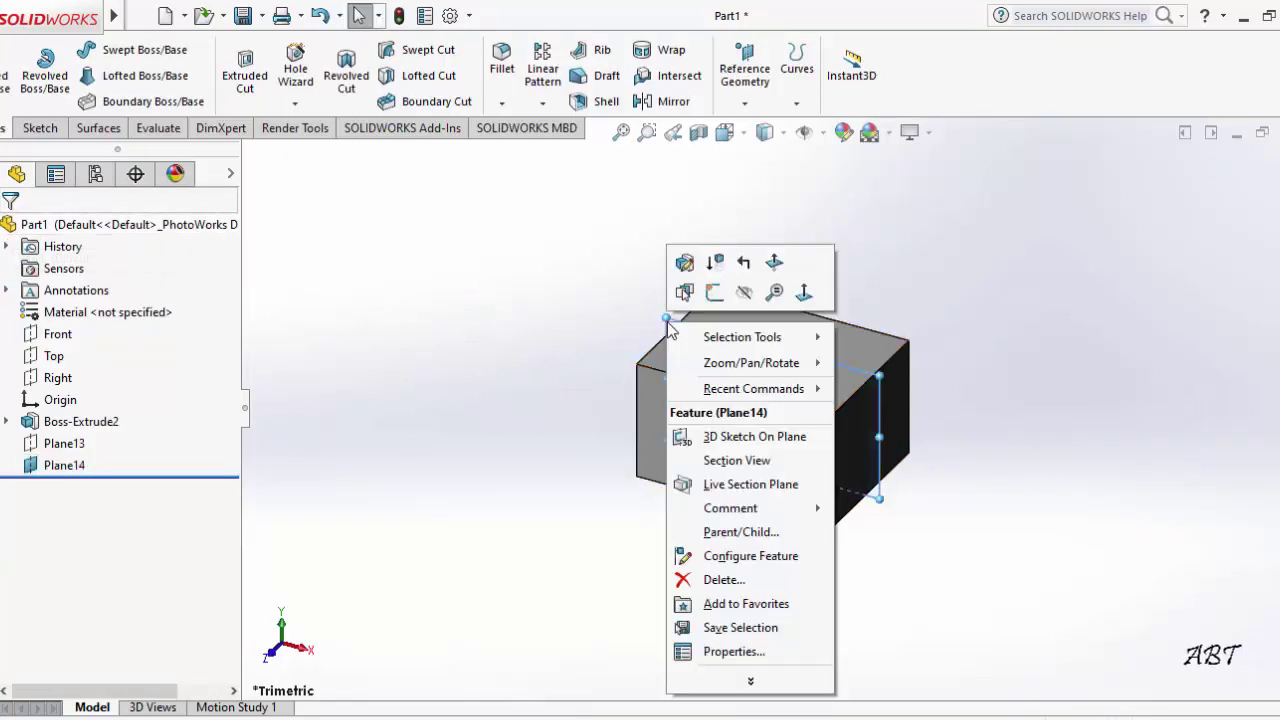
left_click(722, 579)
left_click(752, 264)
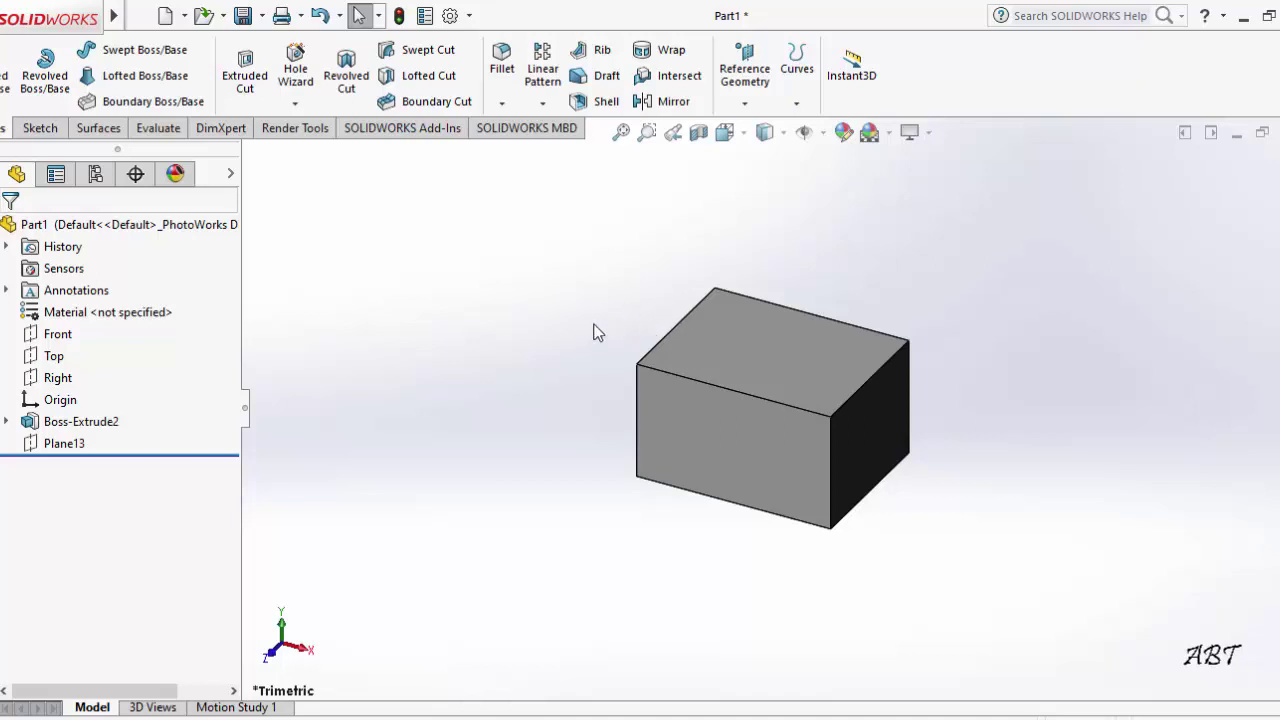
left_click(54, 358)
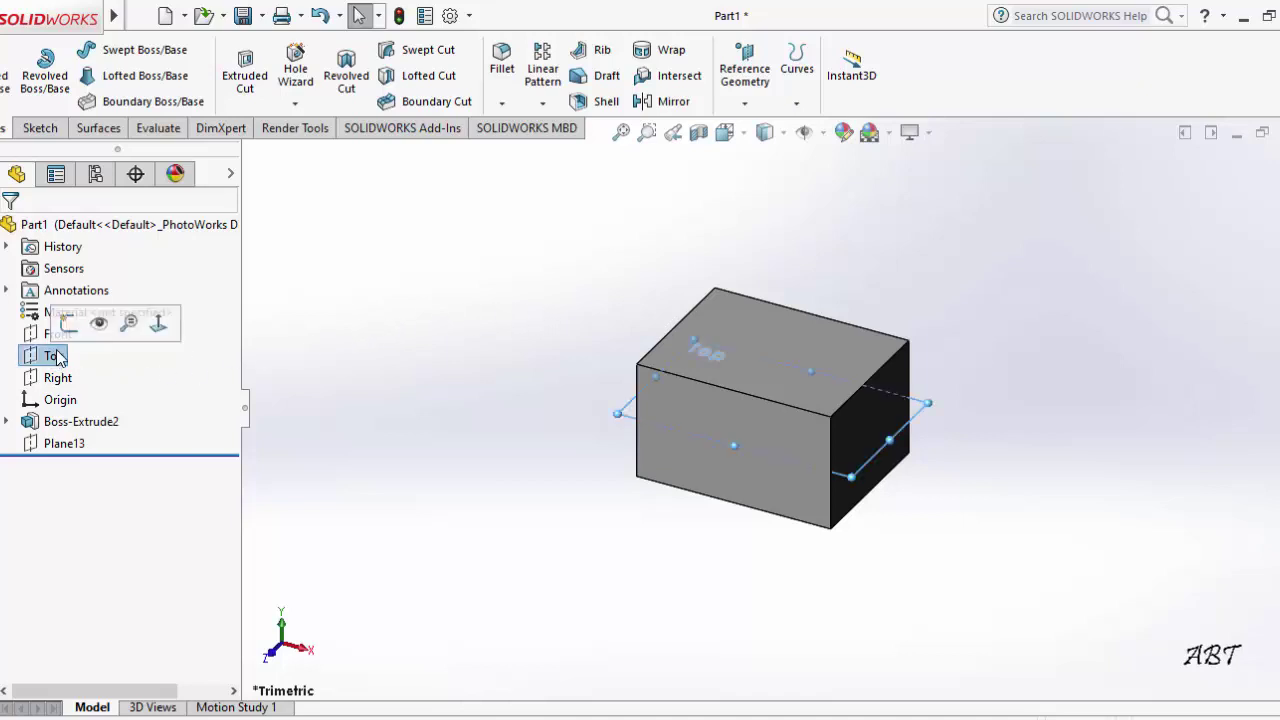
Step: Preview a plane offset 70 mm from Top, then cancel without creating it
left_click(744, 103)
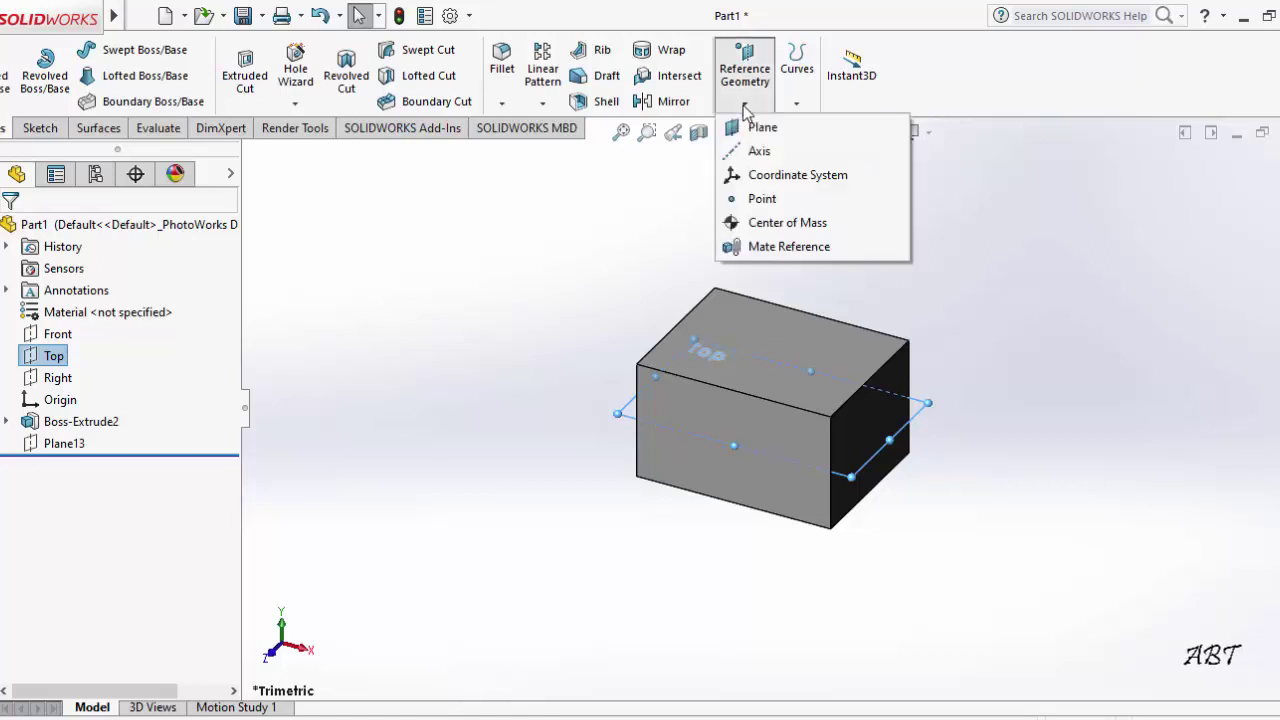
left_click(760, 128)
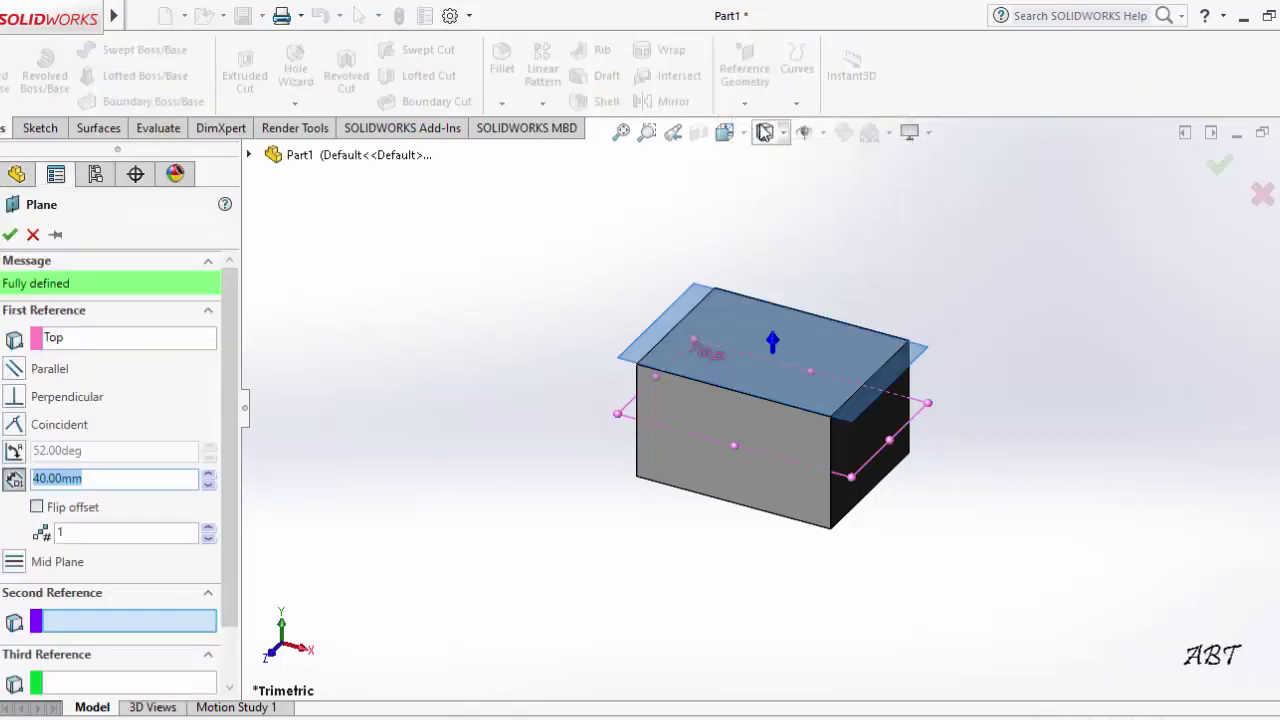
left_click(227, 474)
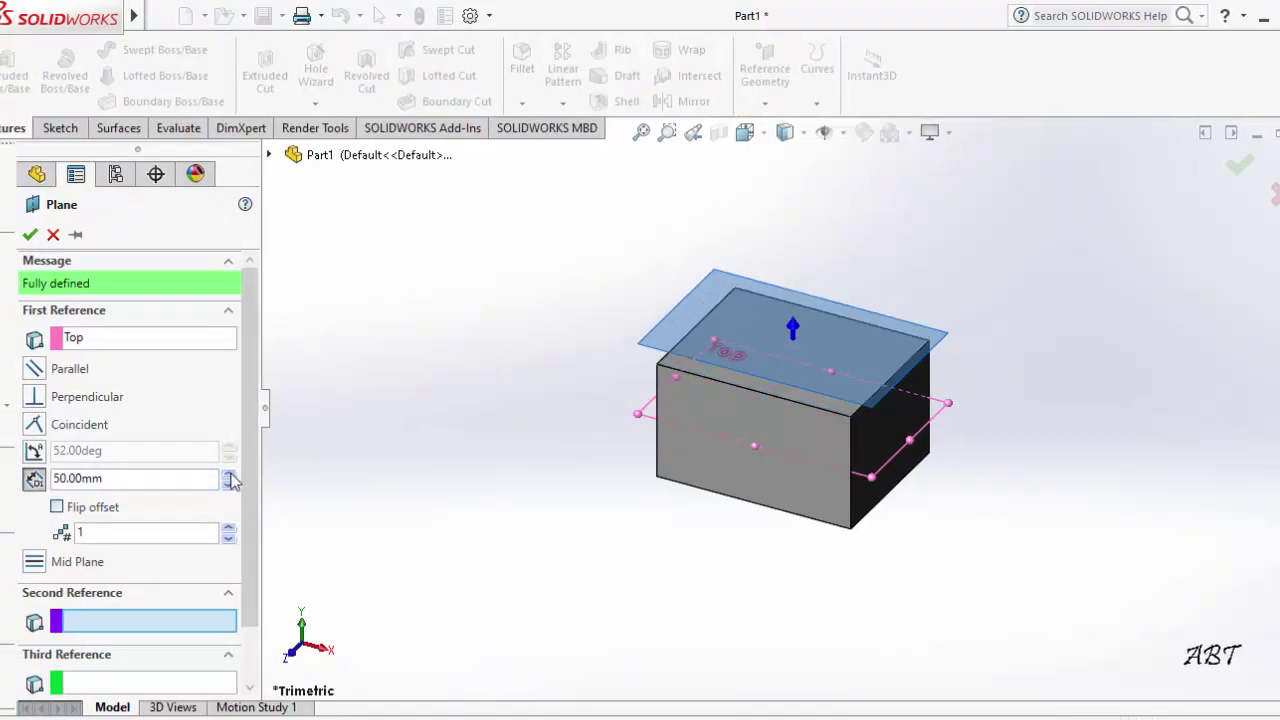
left_click(227, 474)
left_click(227, 474)
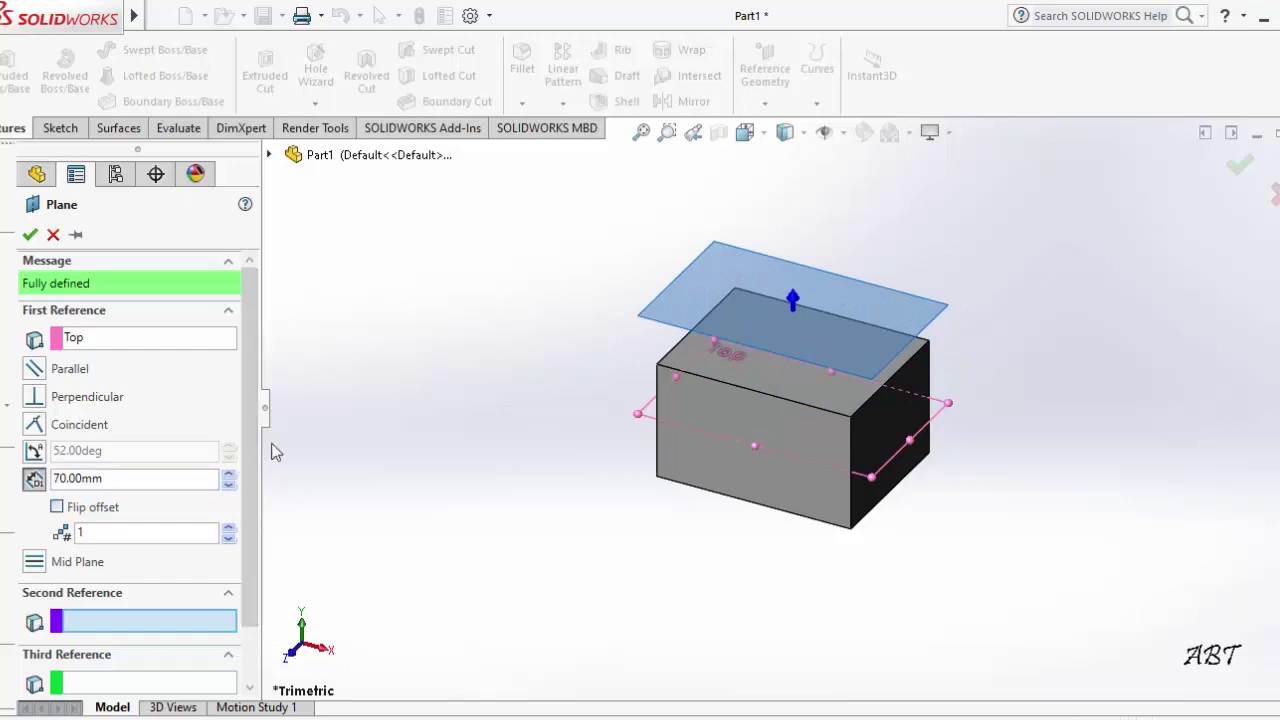
left_click(30, 234)
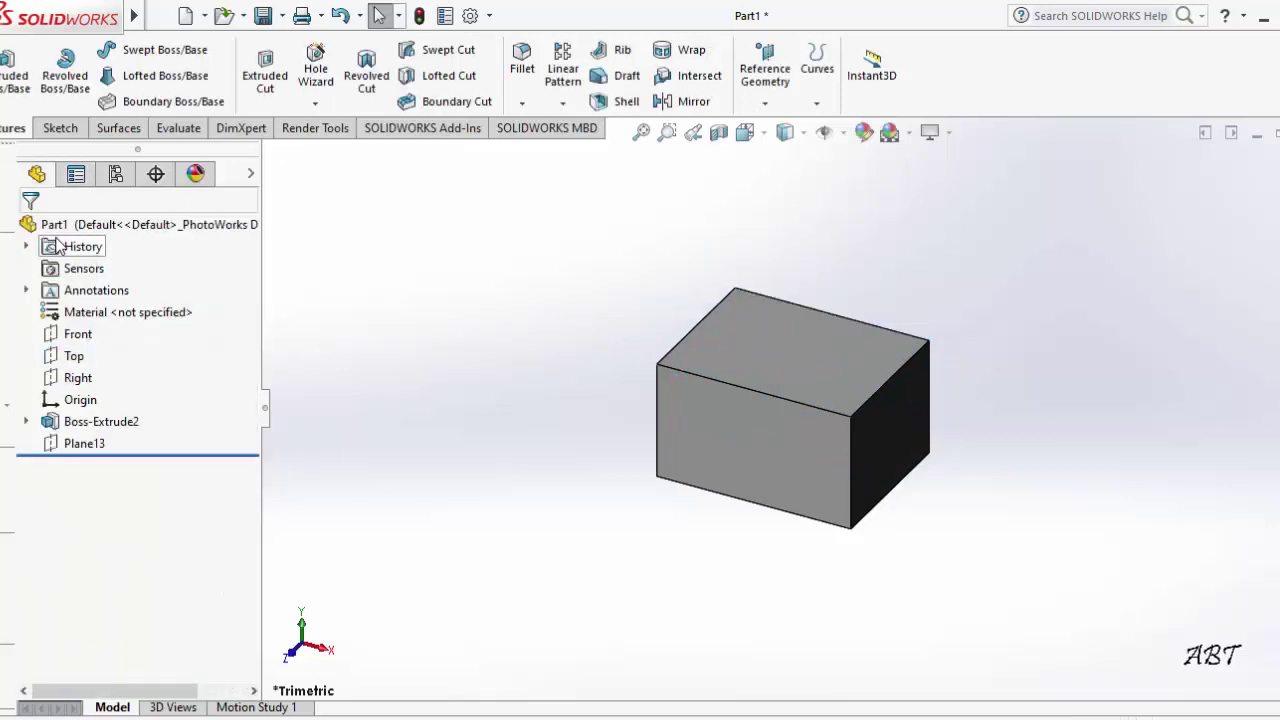
Step: Create Plane15 offset 90 mm above the Top plane
left_click(767, 99)
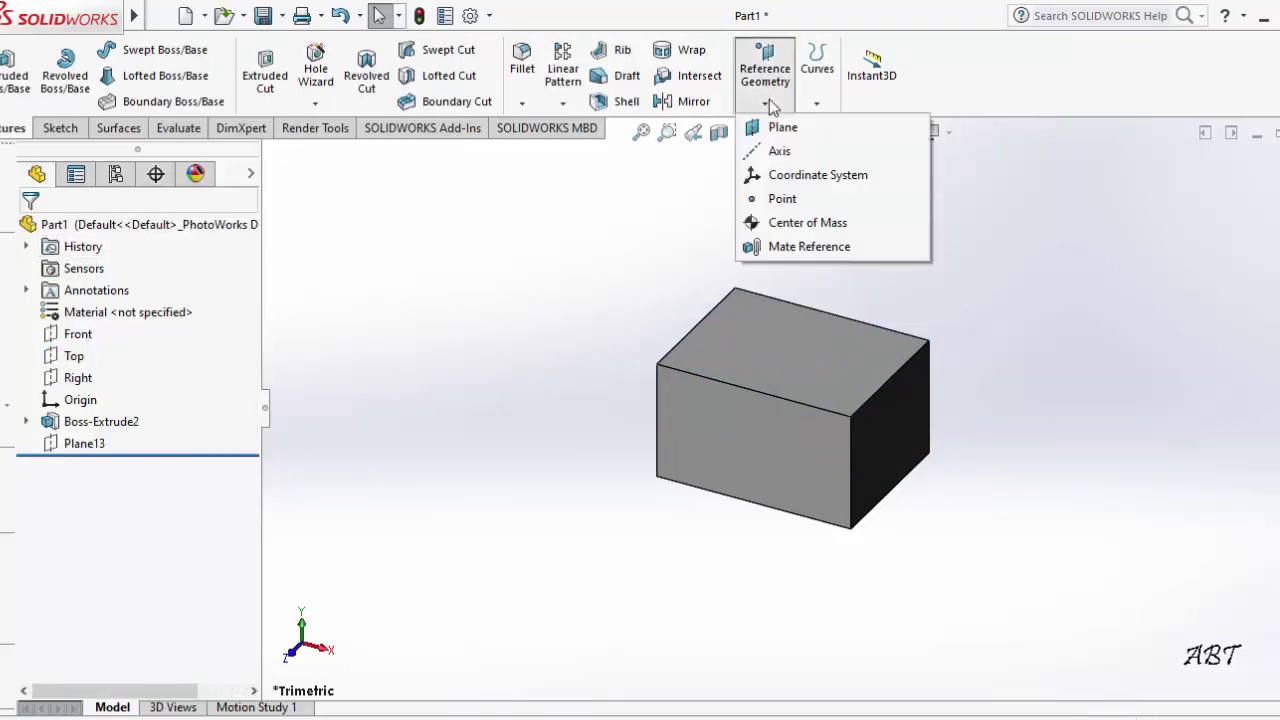
left_click(782, 128)
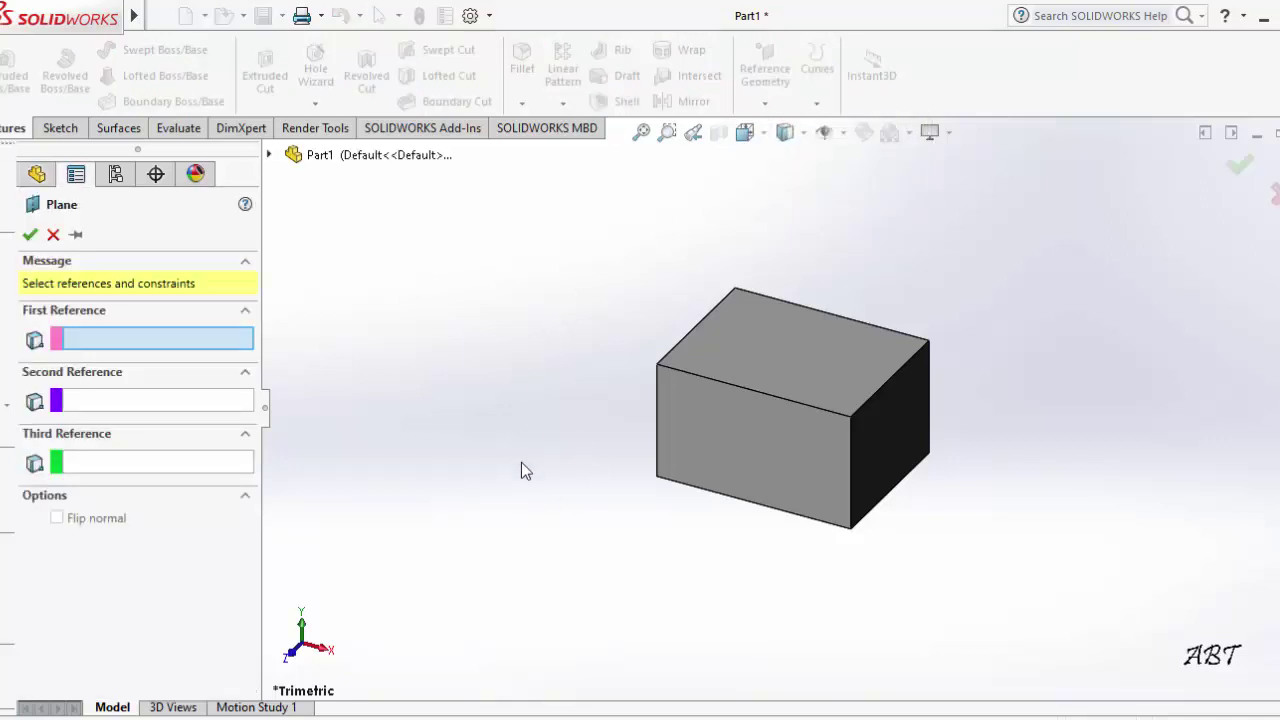
left_click(269, 155)
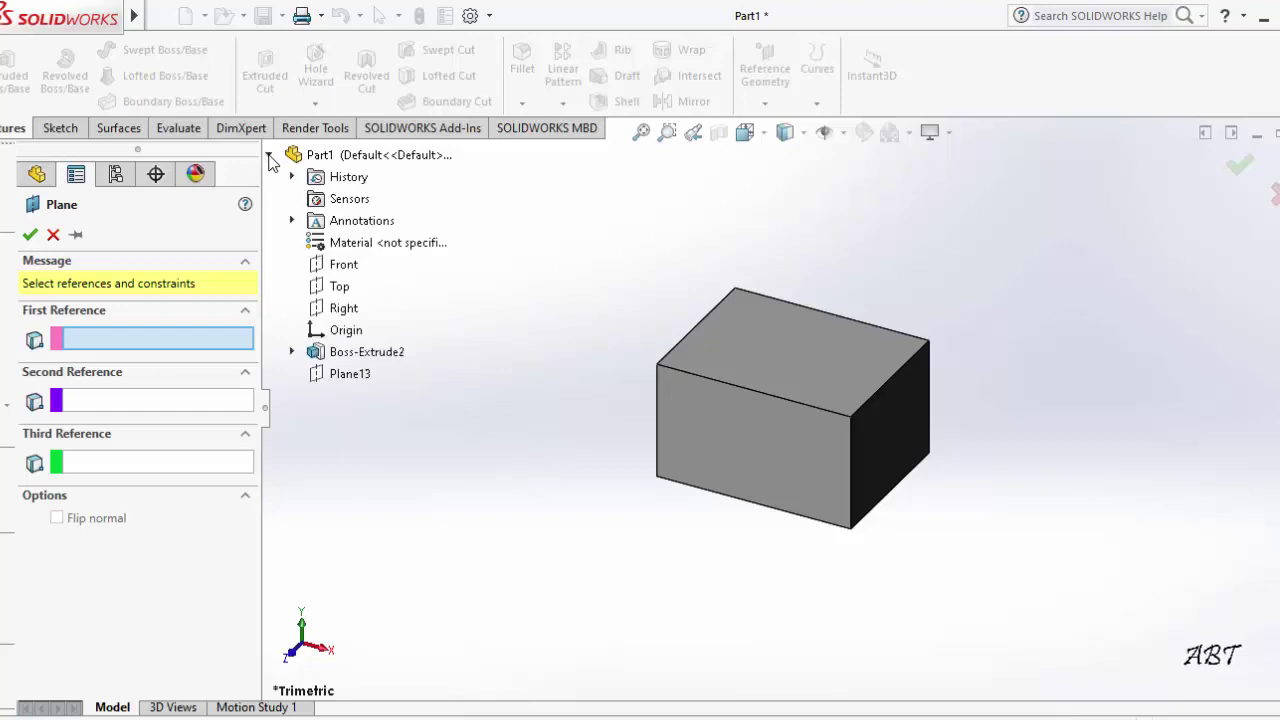
left_click(341, 287)
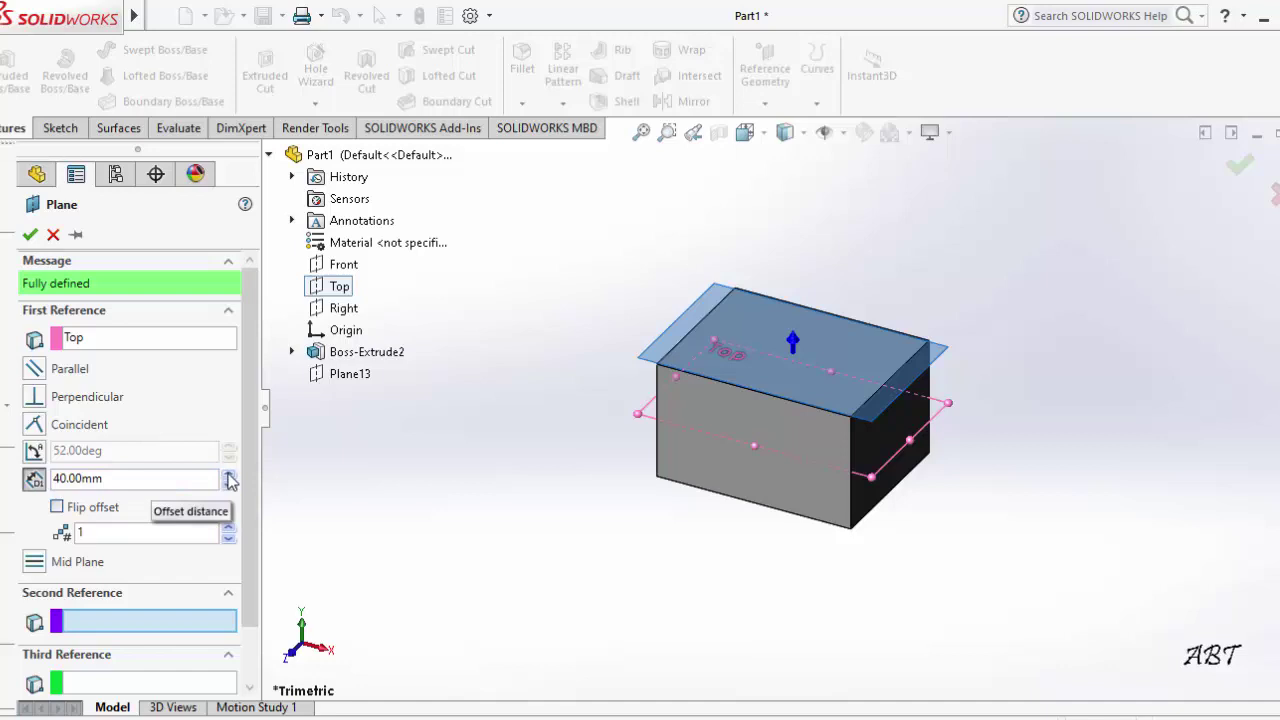
left_click_drag(229, 476, 229, 476)
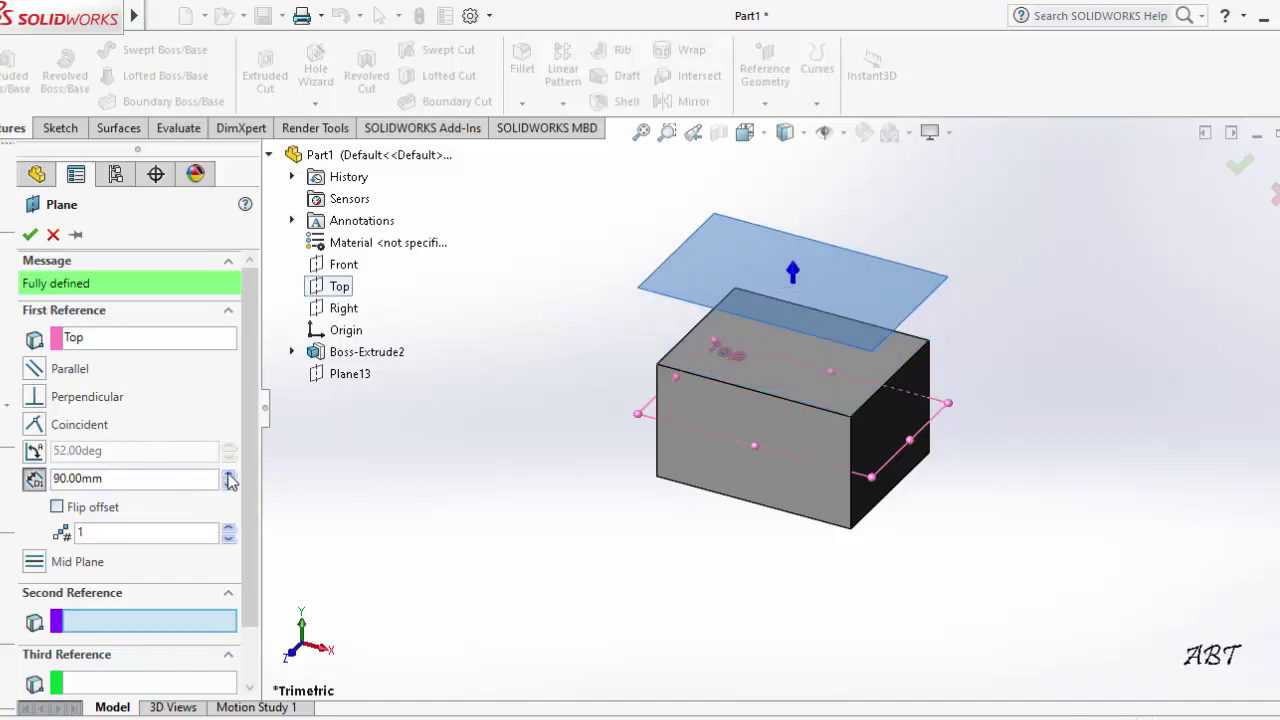
left_click(30, 236)
left_click(30, 236)
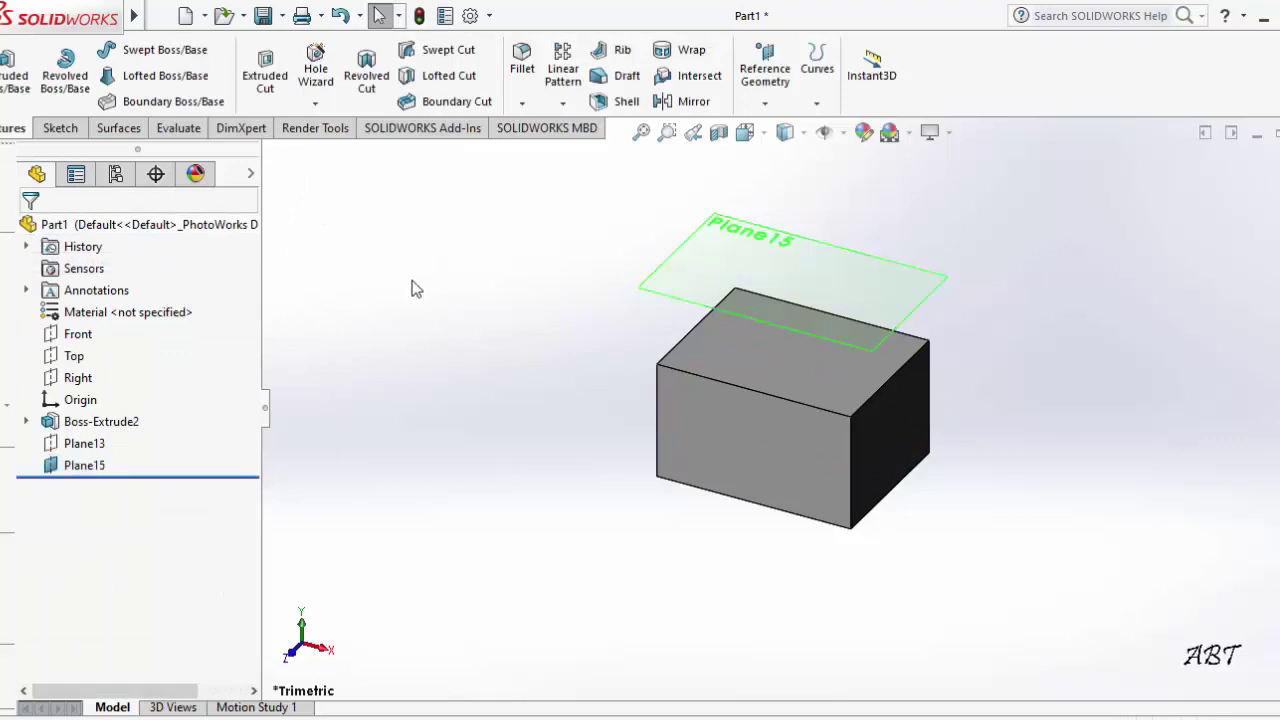
Step: Hide Plane15 from the model view
left_click(715, 237)
right_click(715, 237)
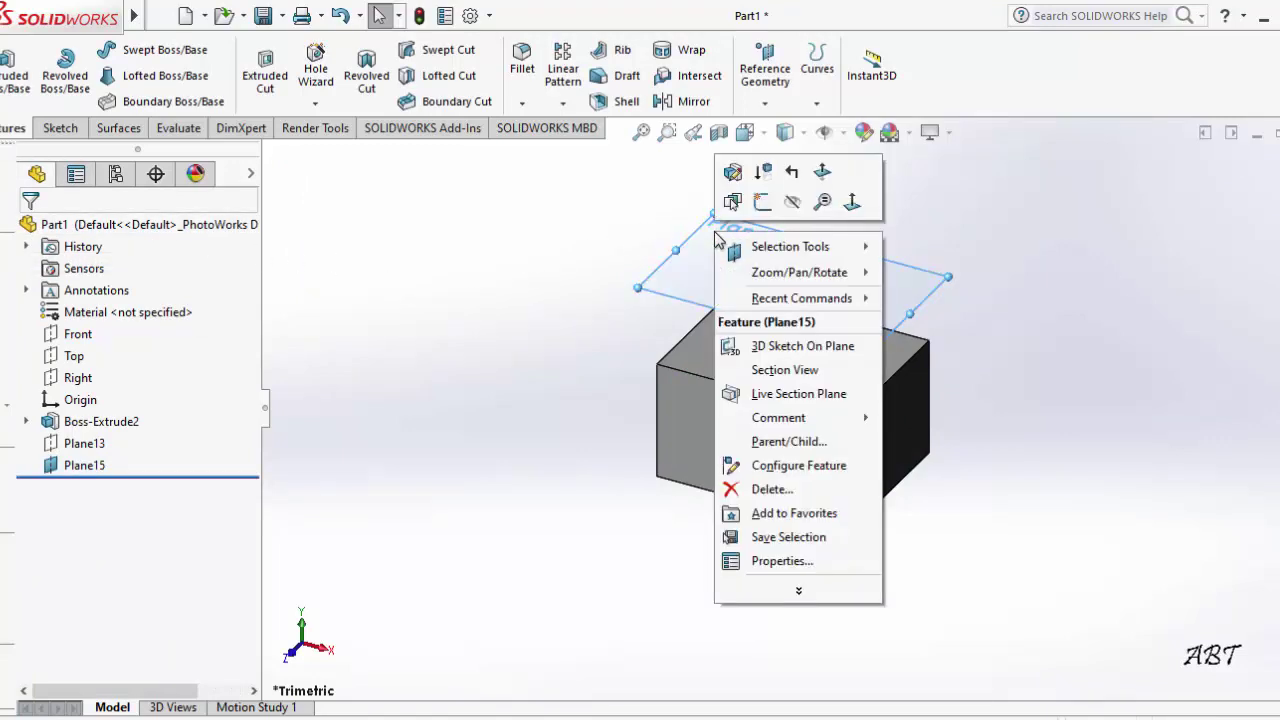
left_click(792, 204)
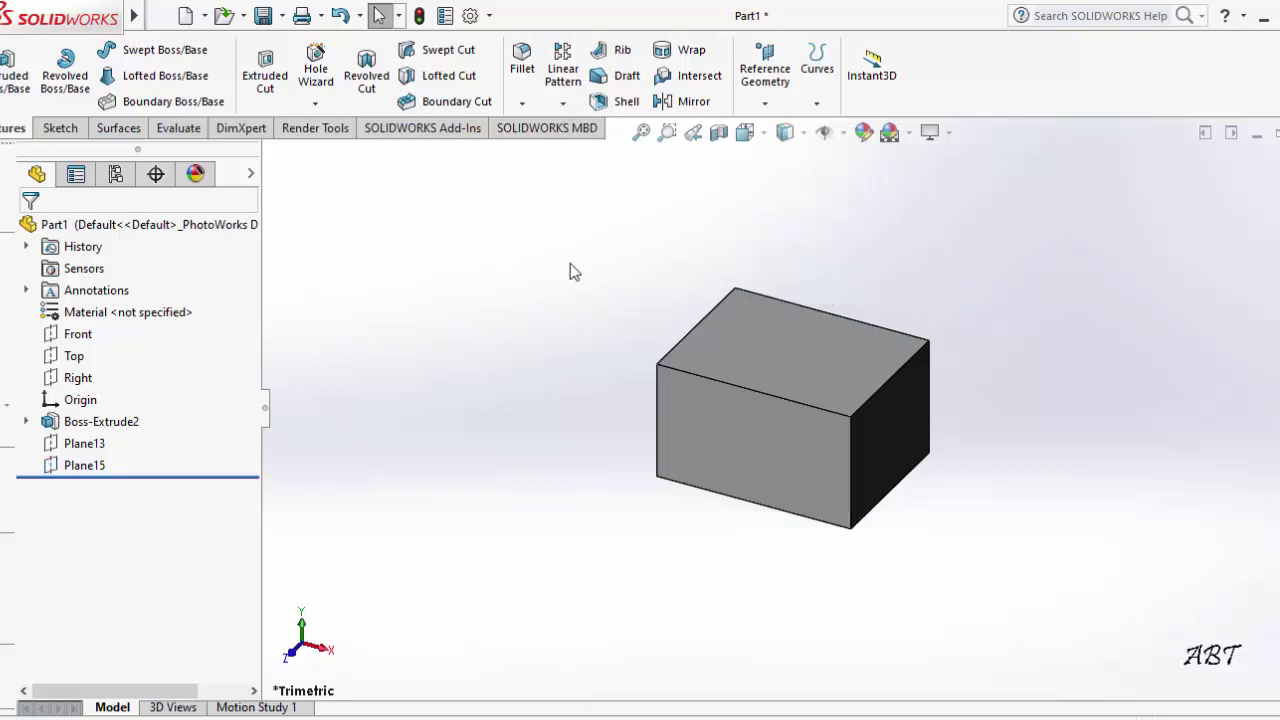
Step: Ctrl-drag the Front plane to create Plane16, offset 179.542 mm in front of the box
left_click(79, 339)
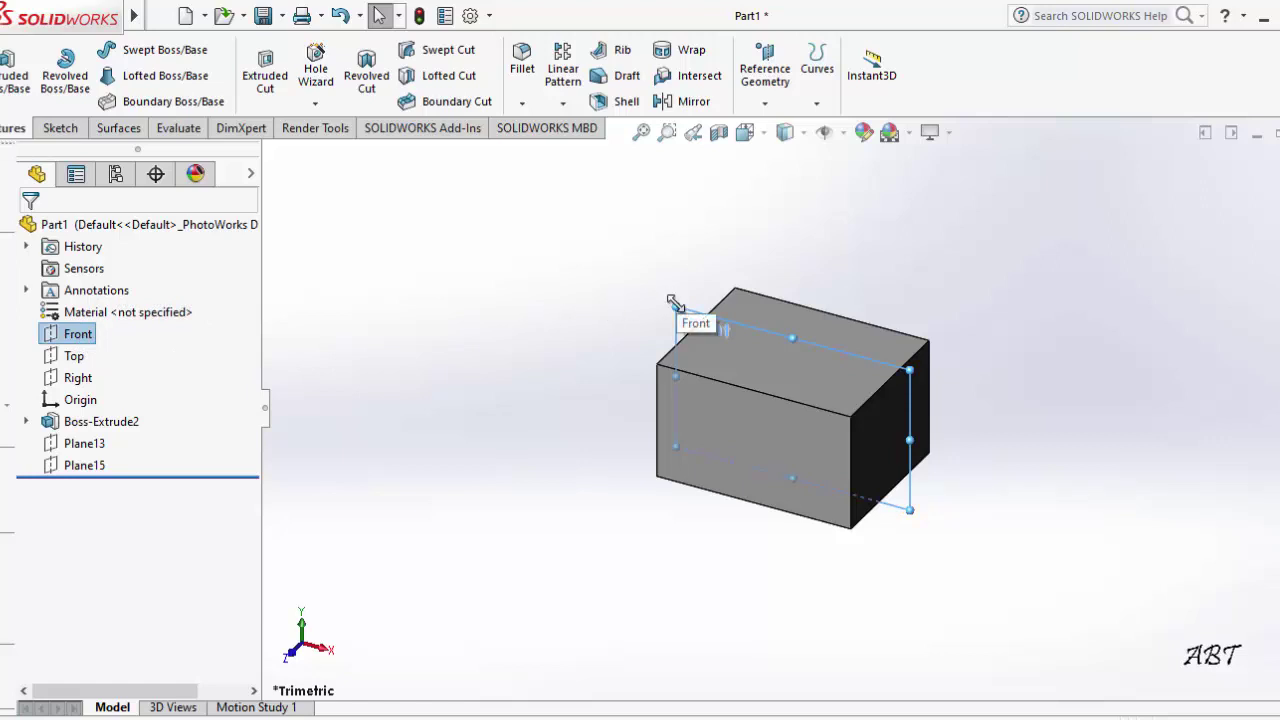
mouse_move(674, 302)
left_mouse_down()
mouse_move(651, 247)
mouse_move(657, 288)
mouse_move(646, 257)
mouse_move(643, 267)
left_mouse_up()
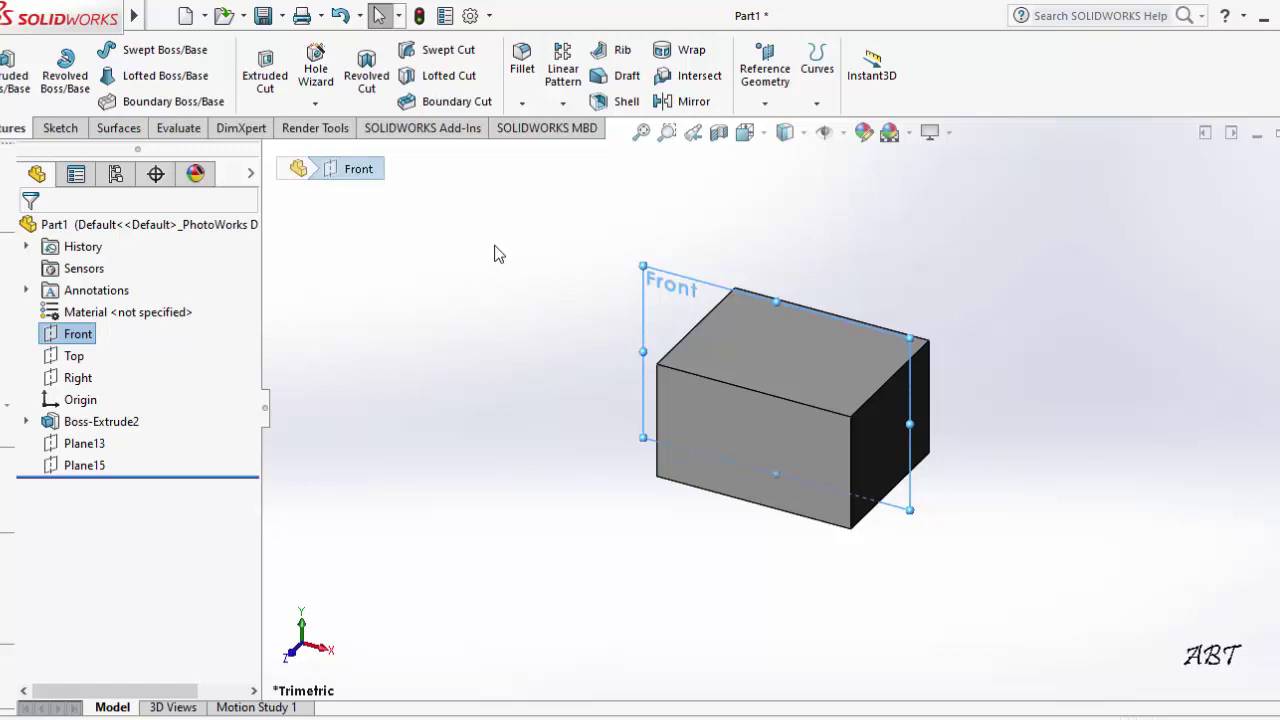
key("ctrl")
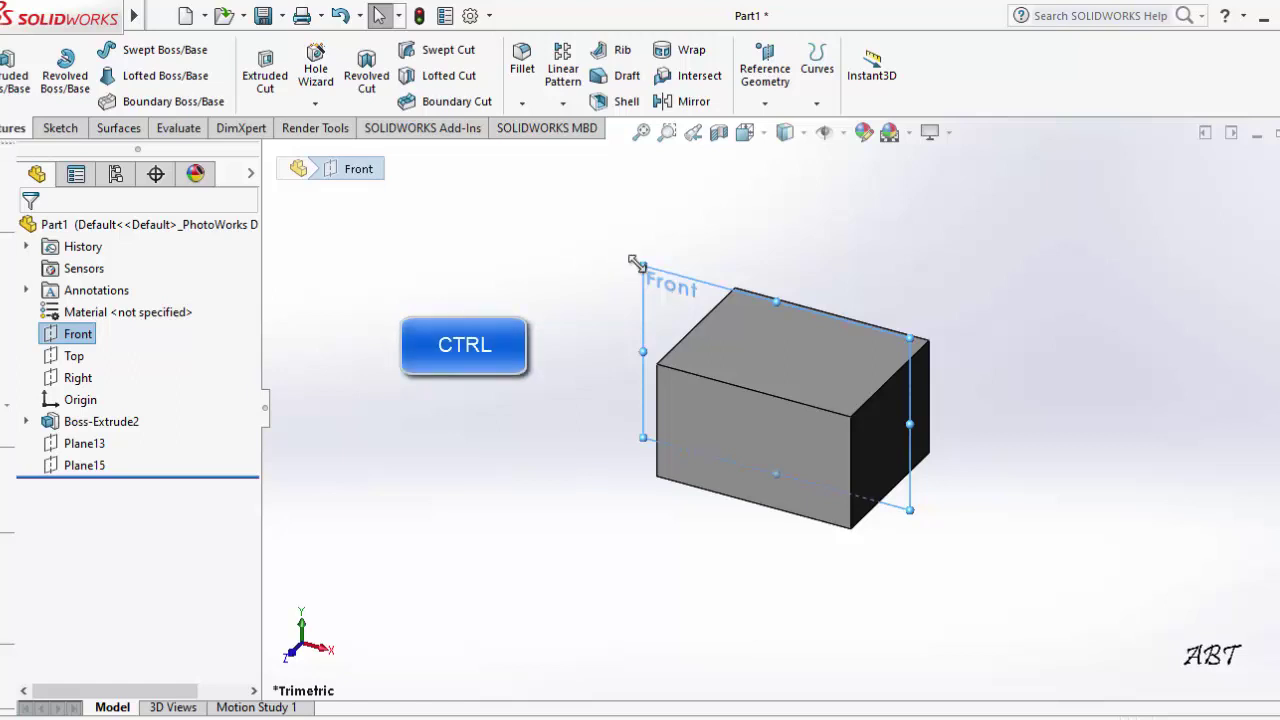
mouse_move(637, 263)
left_mouse_down("ctrl")
mouse_move(538, 447)
mouse_move(880, 225)
left_mouse_up("ctrl")
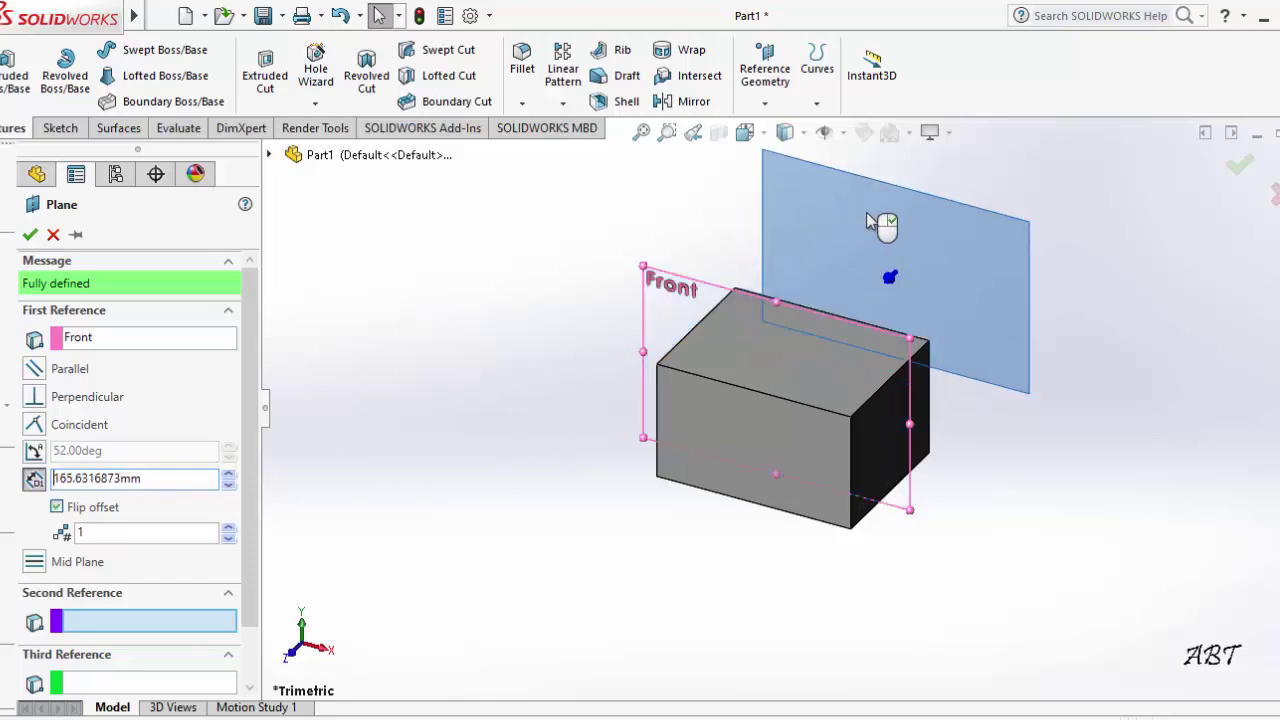
left_click_drag(880, 225, 580, 485, "ctrl")
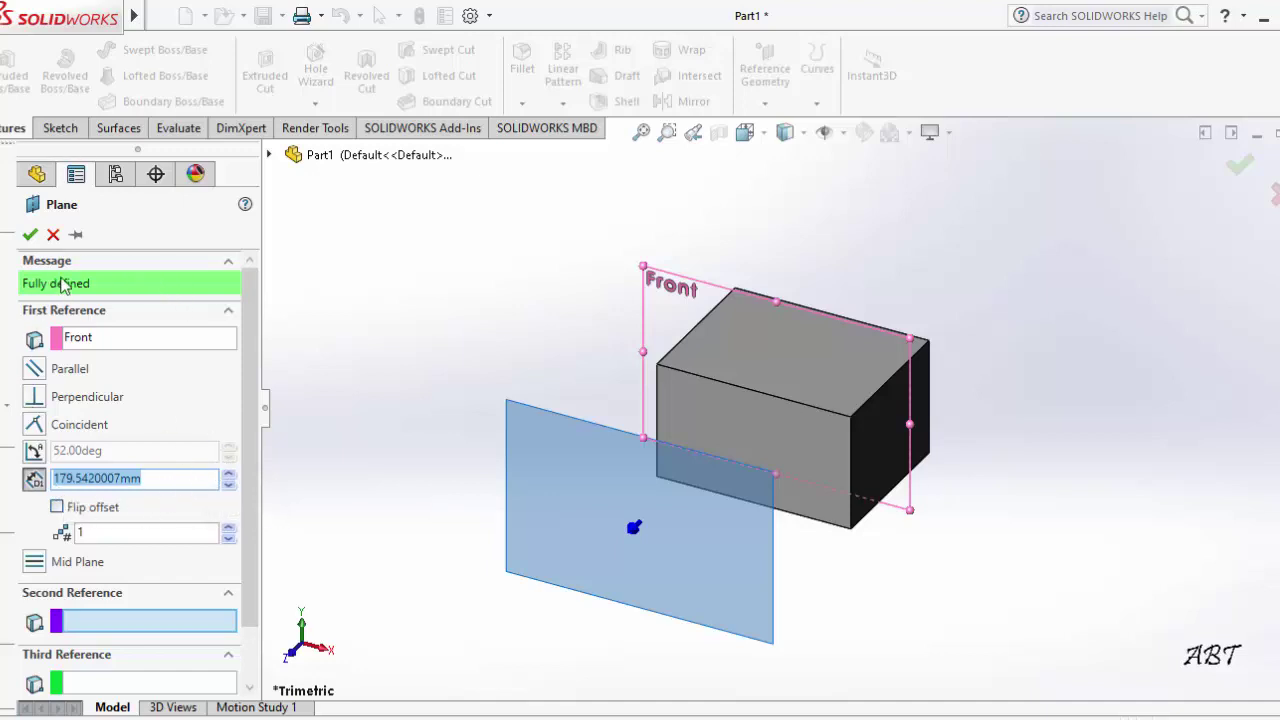
left_click(30, 235)
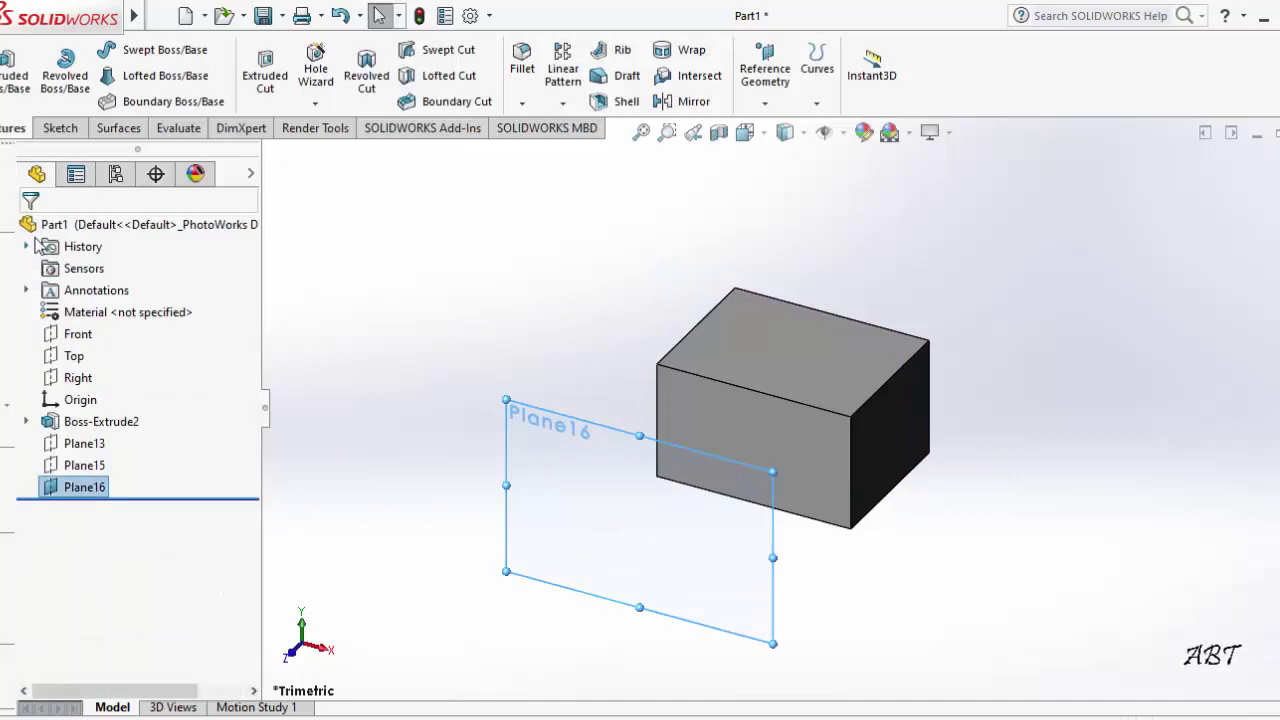
Step: Delete Plane16 and confirm, leaving the tree ending at Plane15
left_click(729, 355)
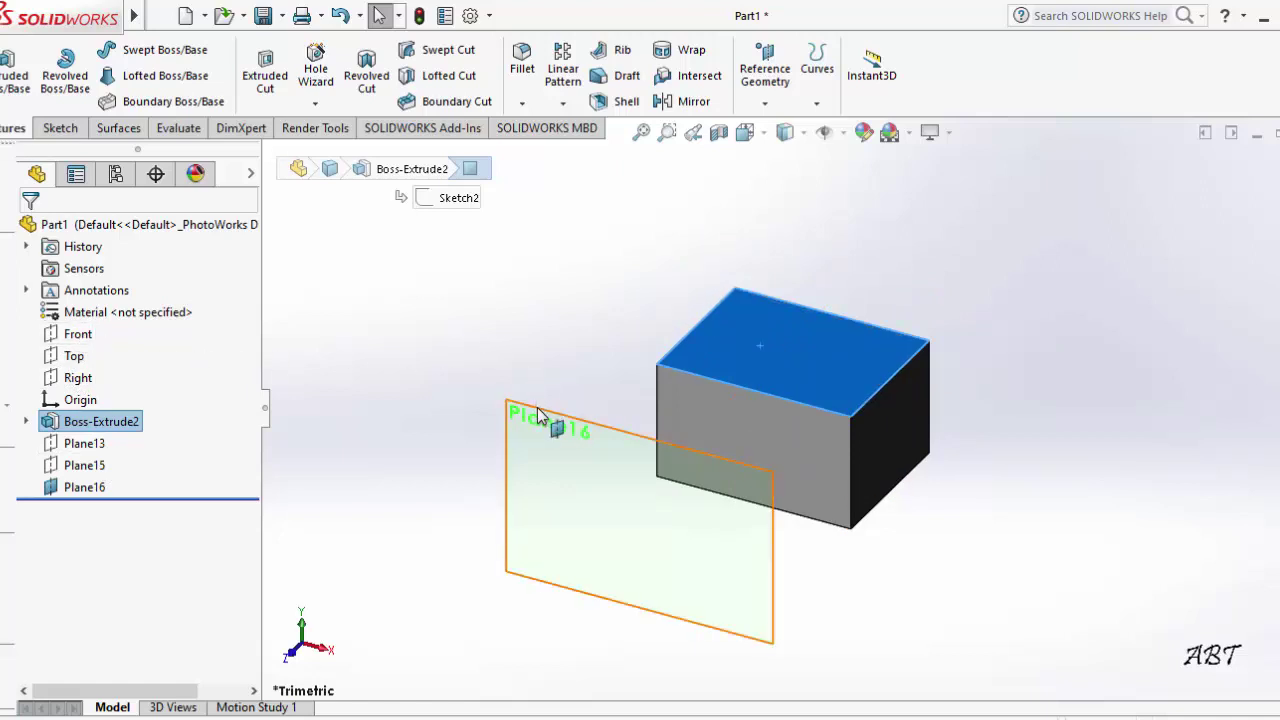
right_click(538, 415)
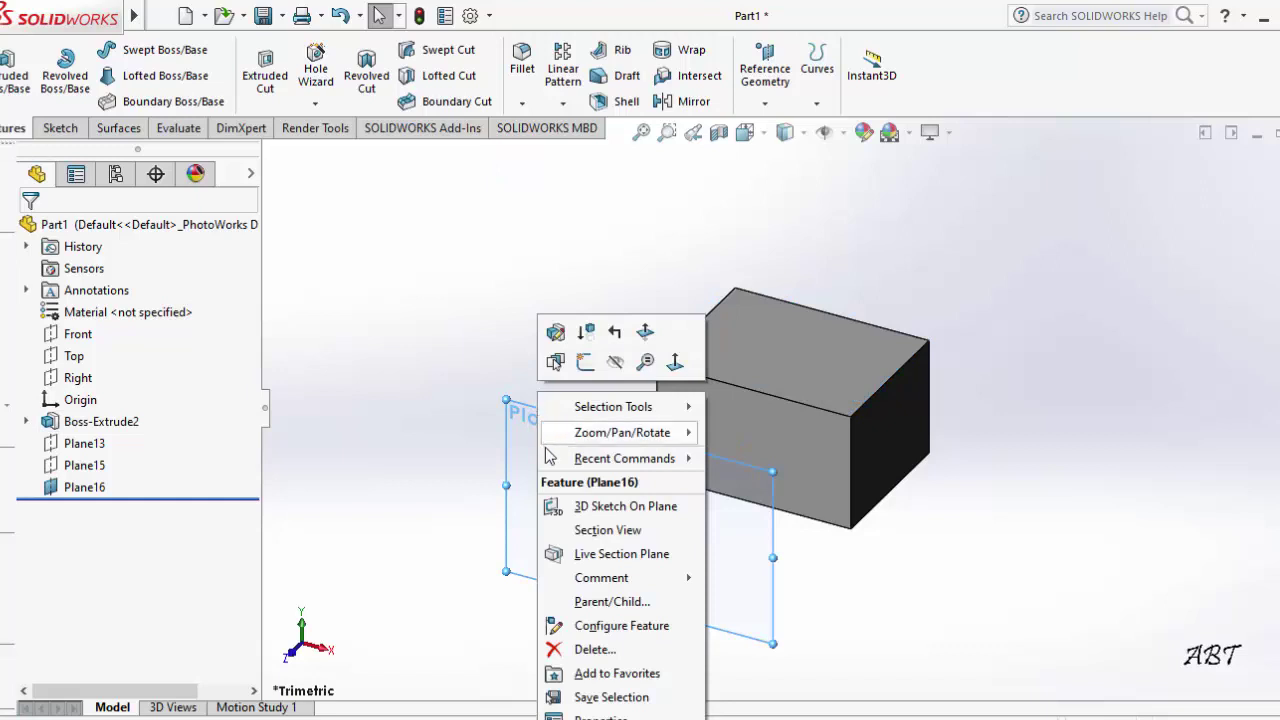
left_click(592, 650)
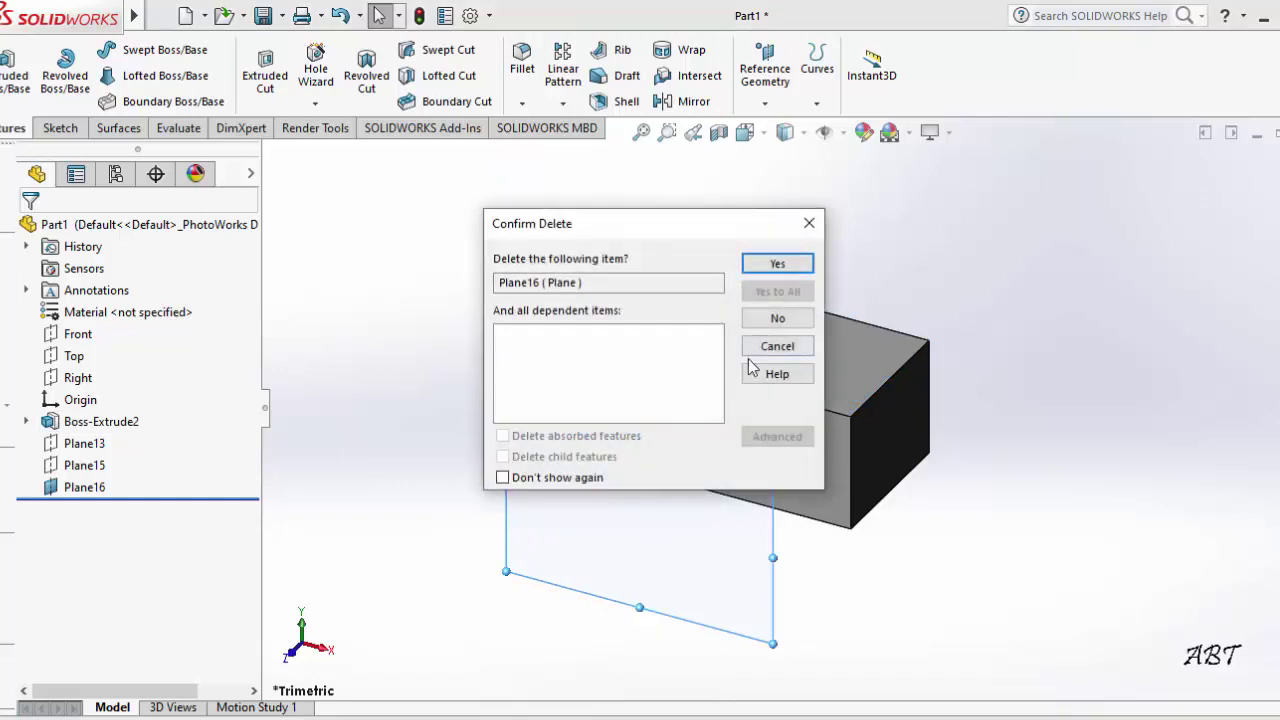
left_click(787, 264)
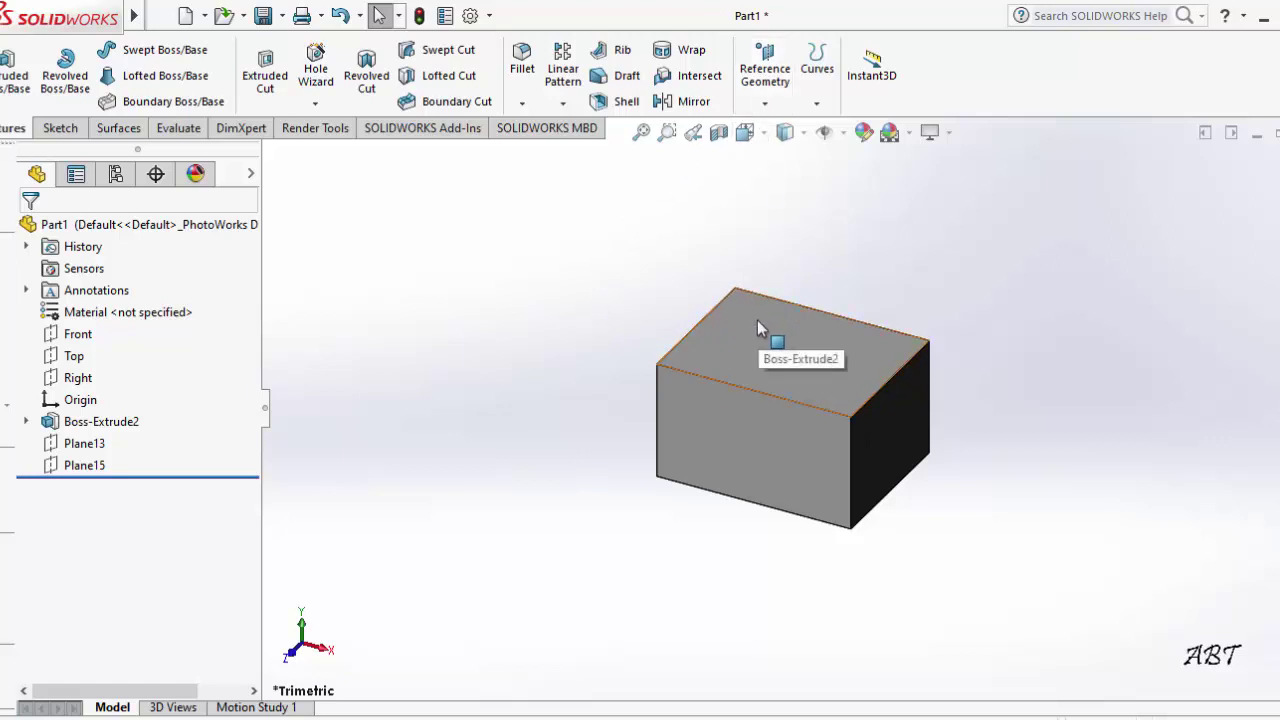
Step: Start a plane referencing the box's top face and a top edge, previewed at 52°
left_click(765, 104)
left_click(776, 127)
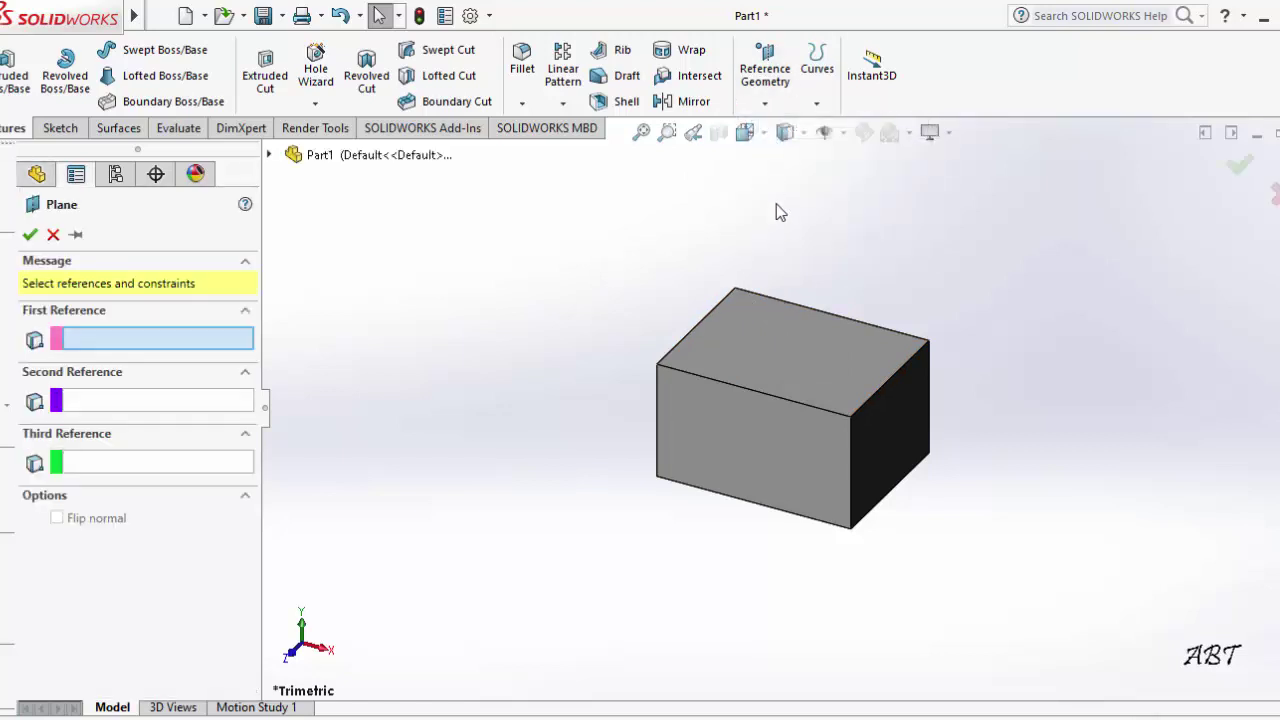
left_click(762, 341)
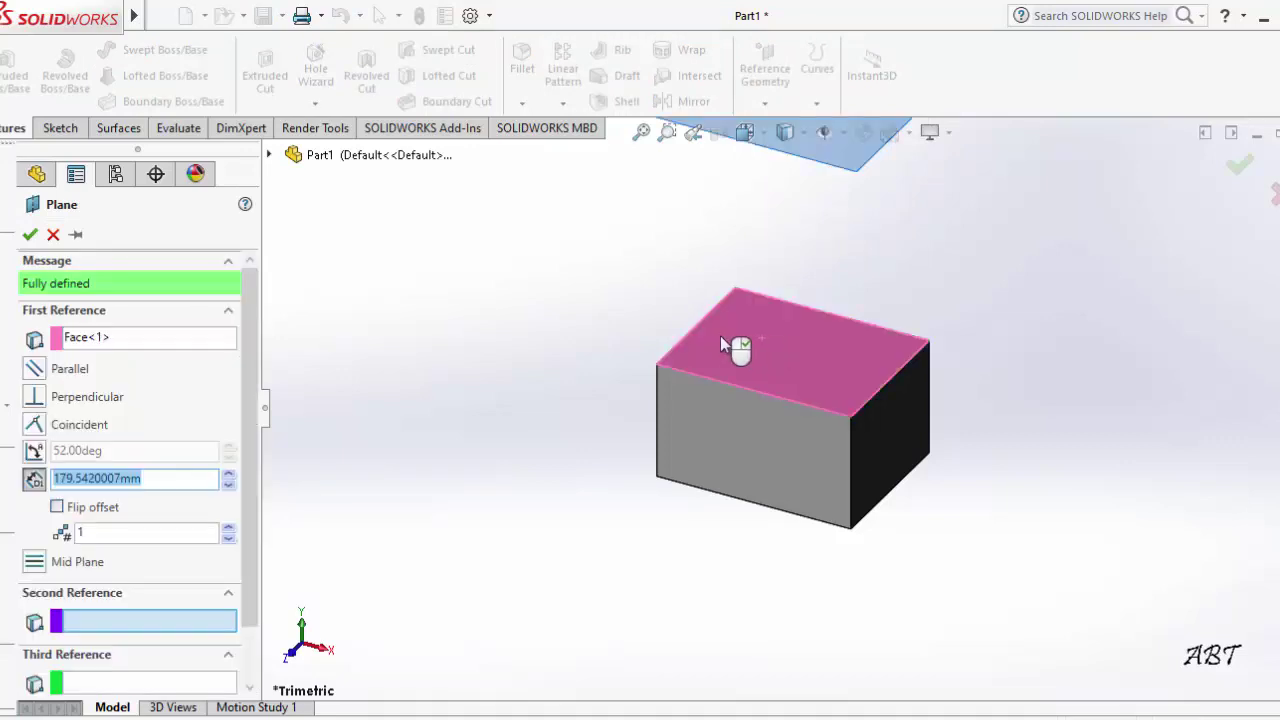
key("f")
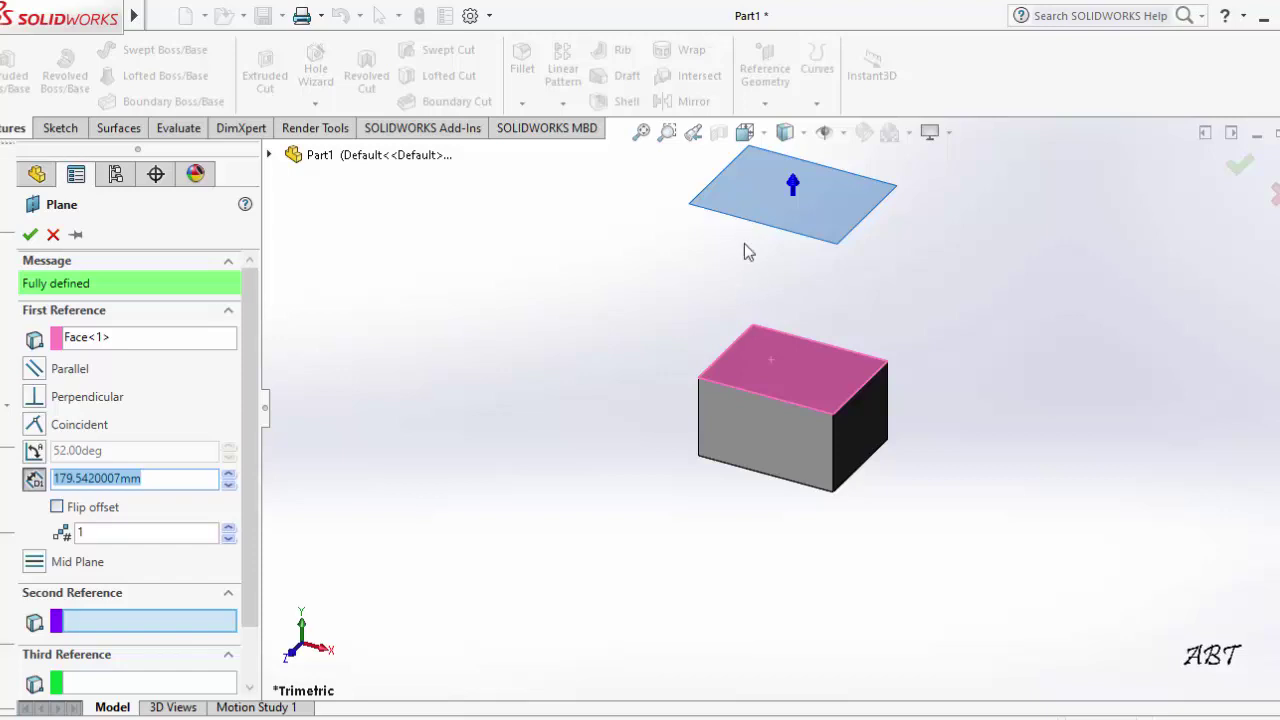
left_click(742, 335)
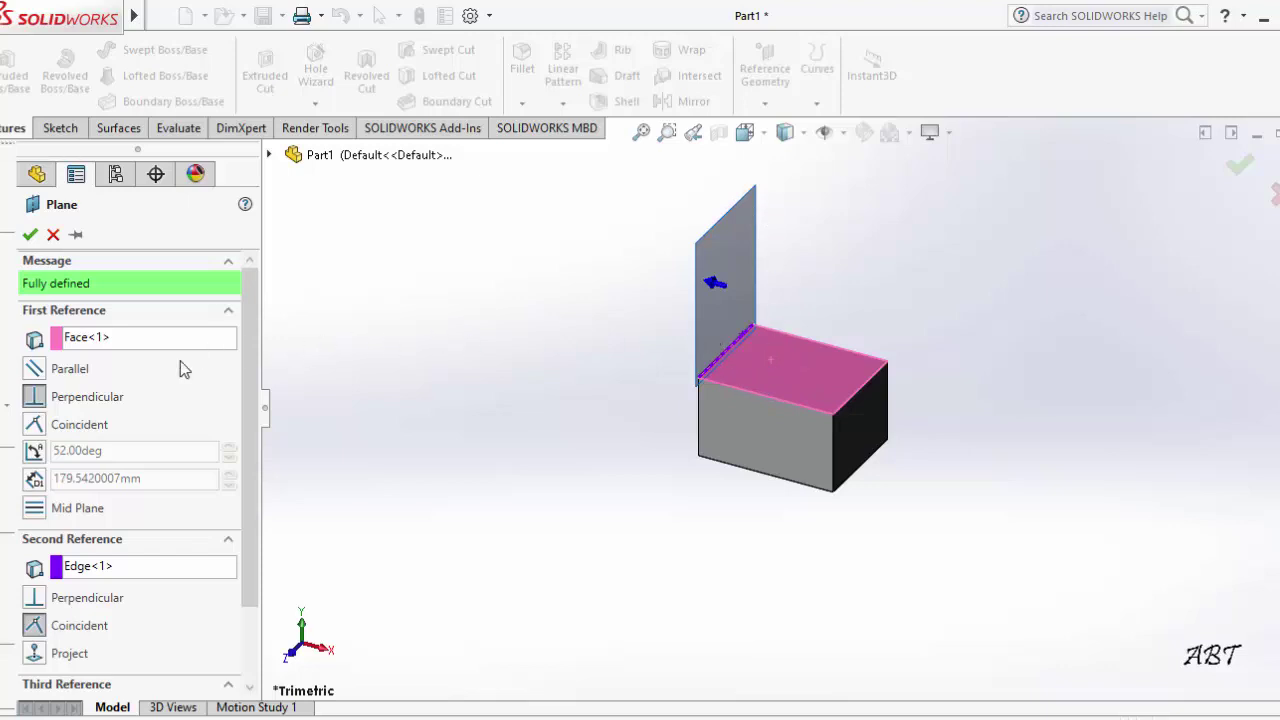
Step: Tilt the plane at 29° to the top face, testing Flip offset and leaving it unchecked
left_click(34, 404)
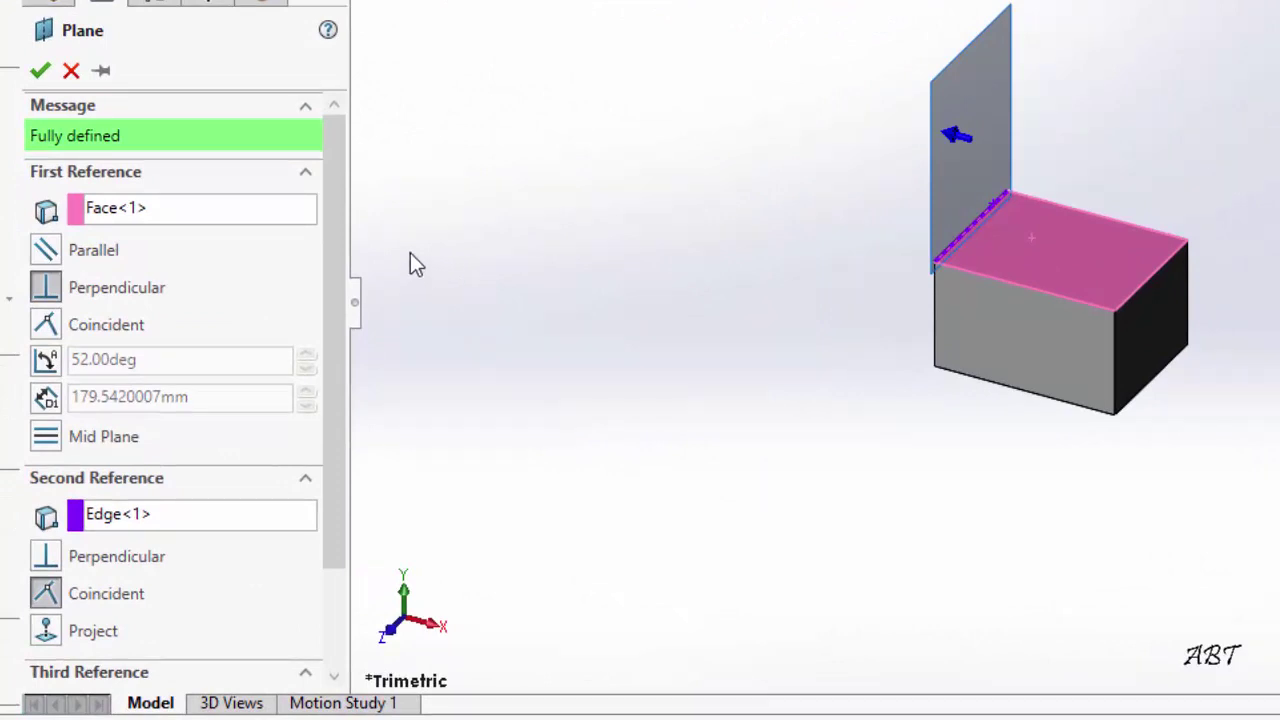
left_click(52, 360)
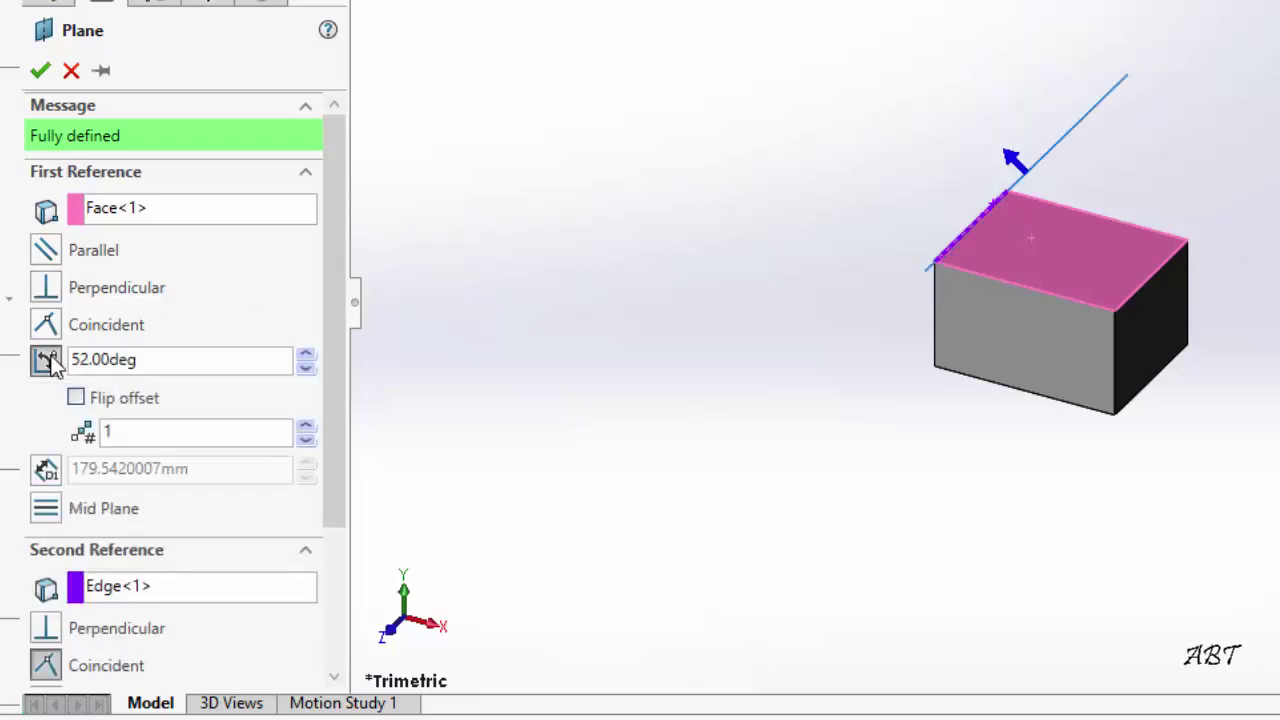
left_click(306, 368)
left_click(306, 368)
left_click(306, 368)
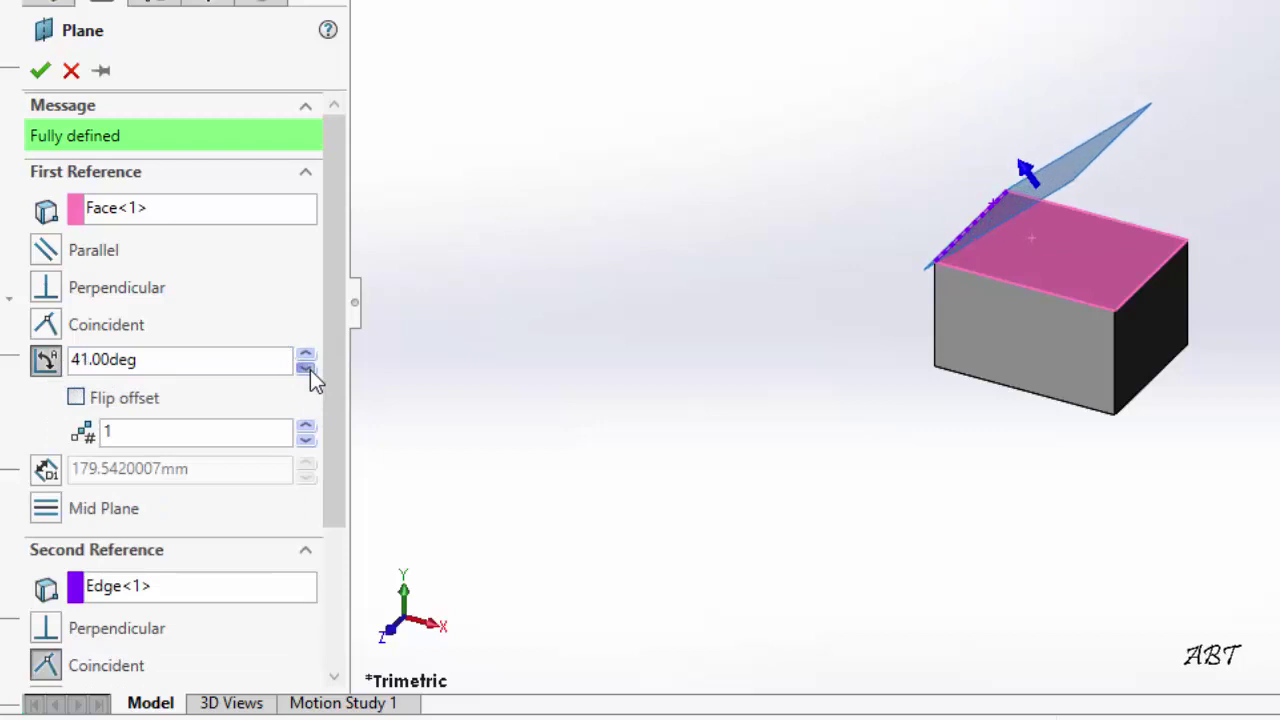
left_click(306, 368)
left_click(306, 368)
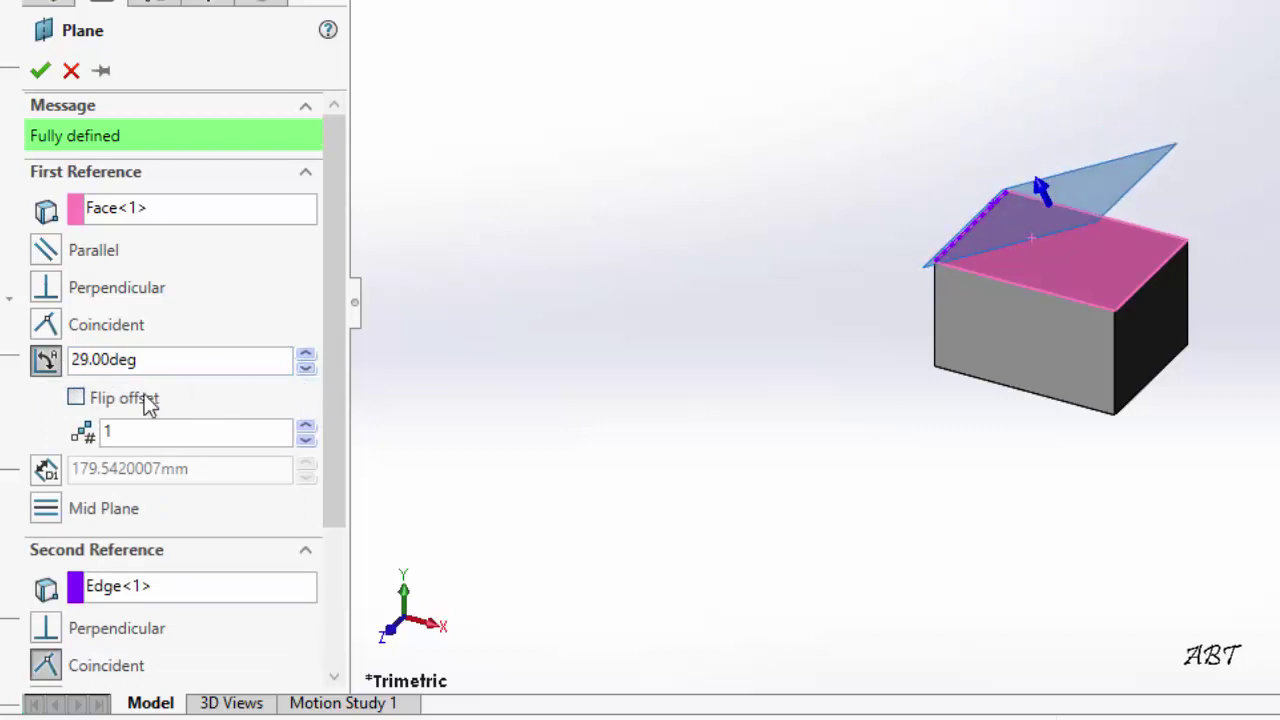
left_click(77, 399)
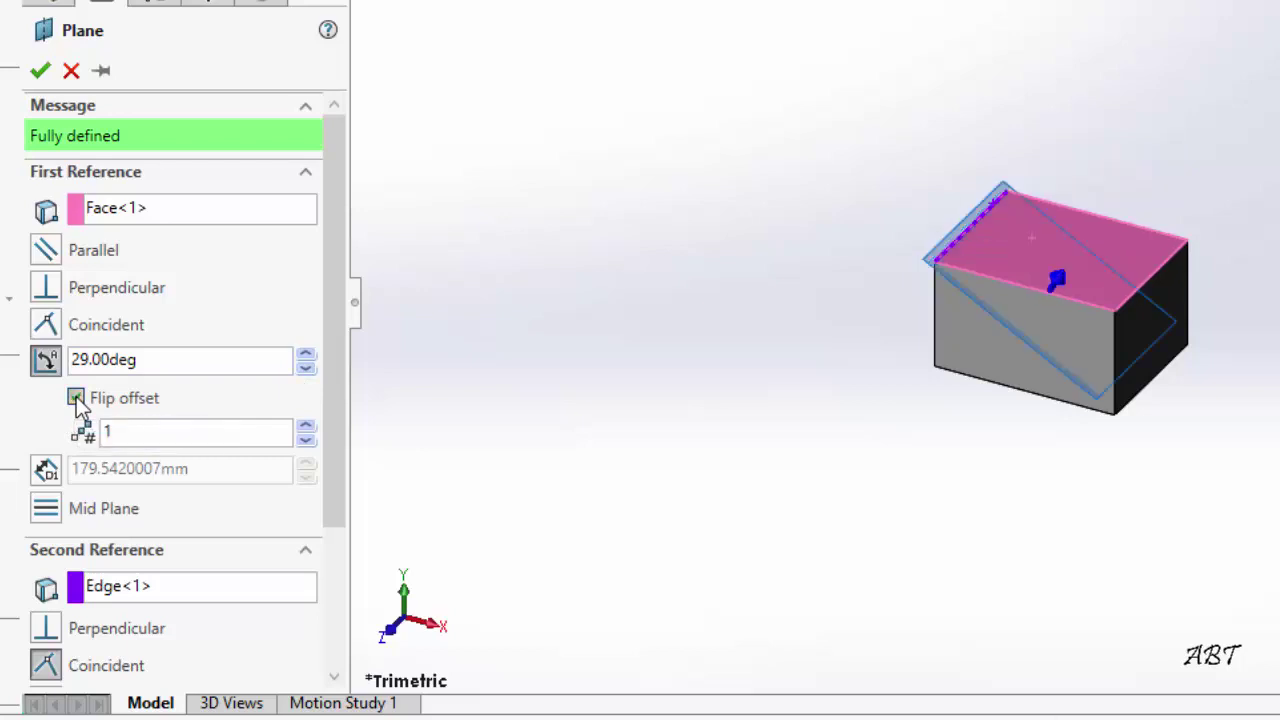
left_click(77, 399)
left_click(77, 399)
left_click(77, 399)
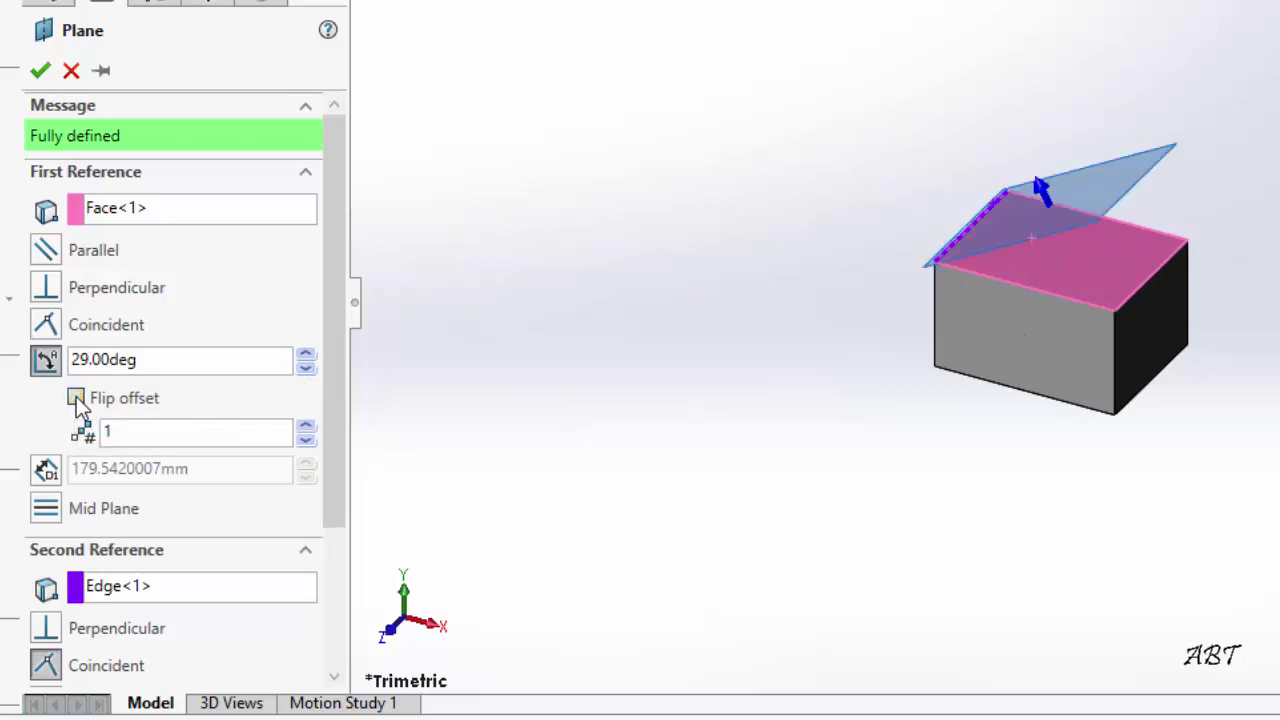
Step: Raise the number of planes to 9 and create the fan Plane17 to Plane25
left_click(307, 427)
left_click(307, 427)
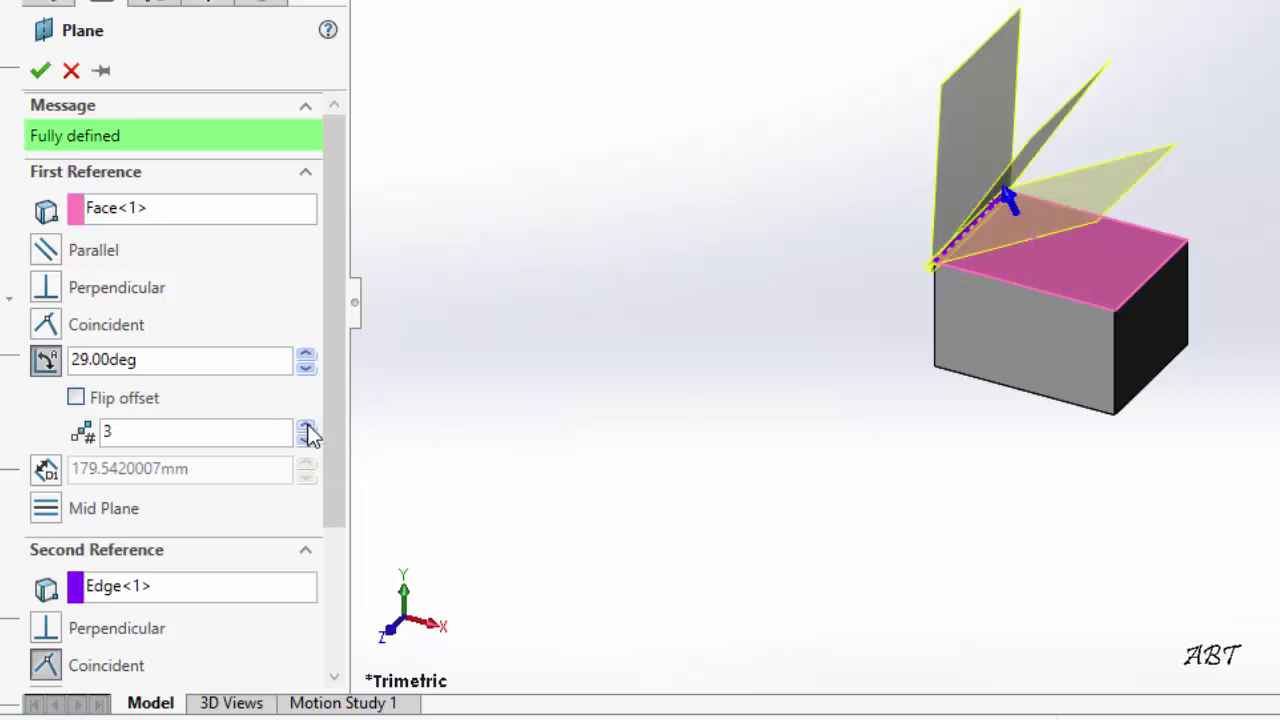
left_click(307, 427)
left_click(307, 427)
left_click(307, 427)
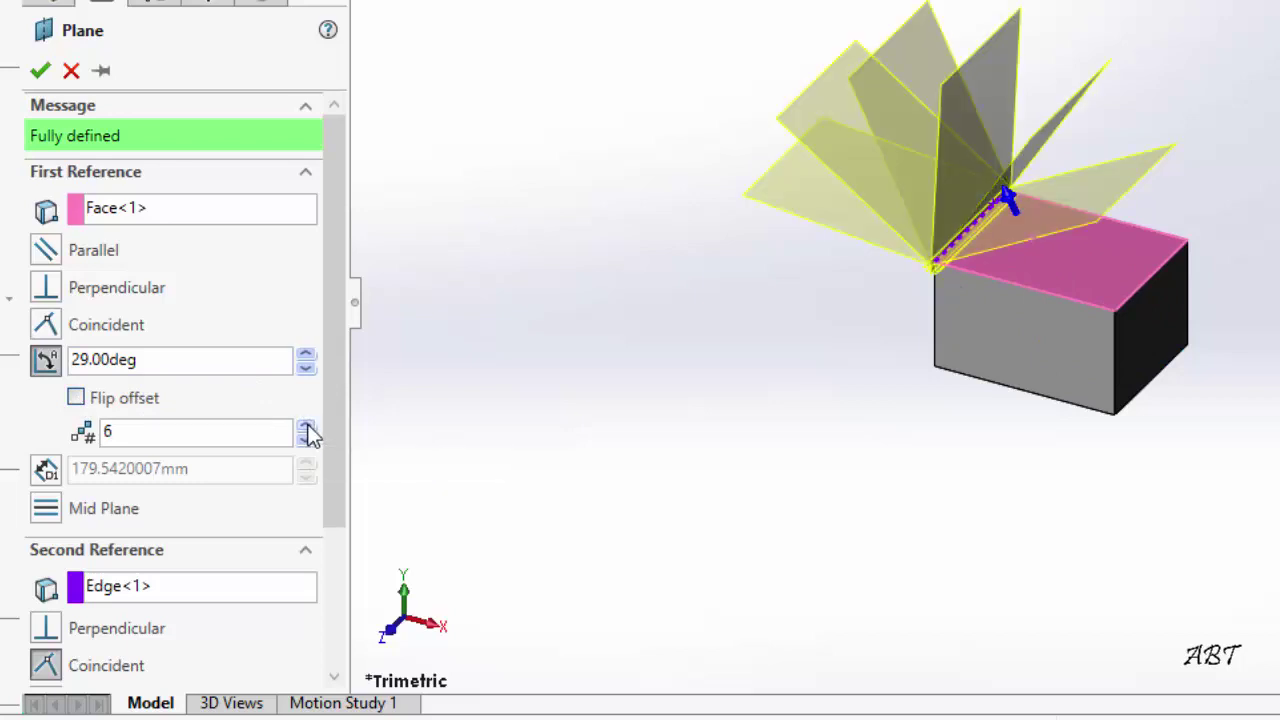
left_click(307, 427)
left_click(307, 427)
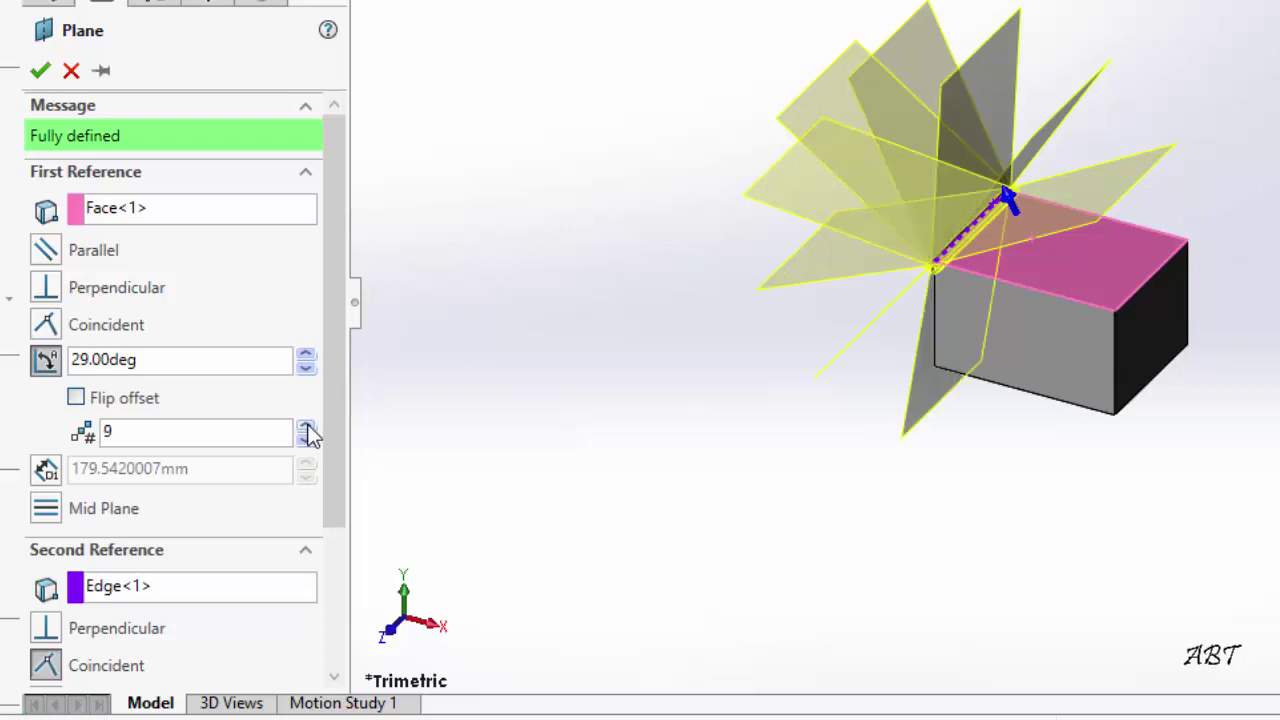
left_click(40, 70)
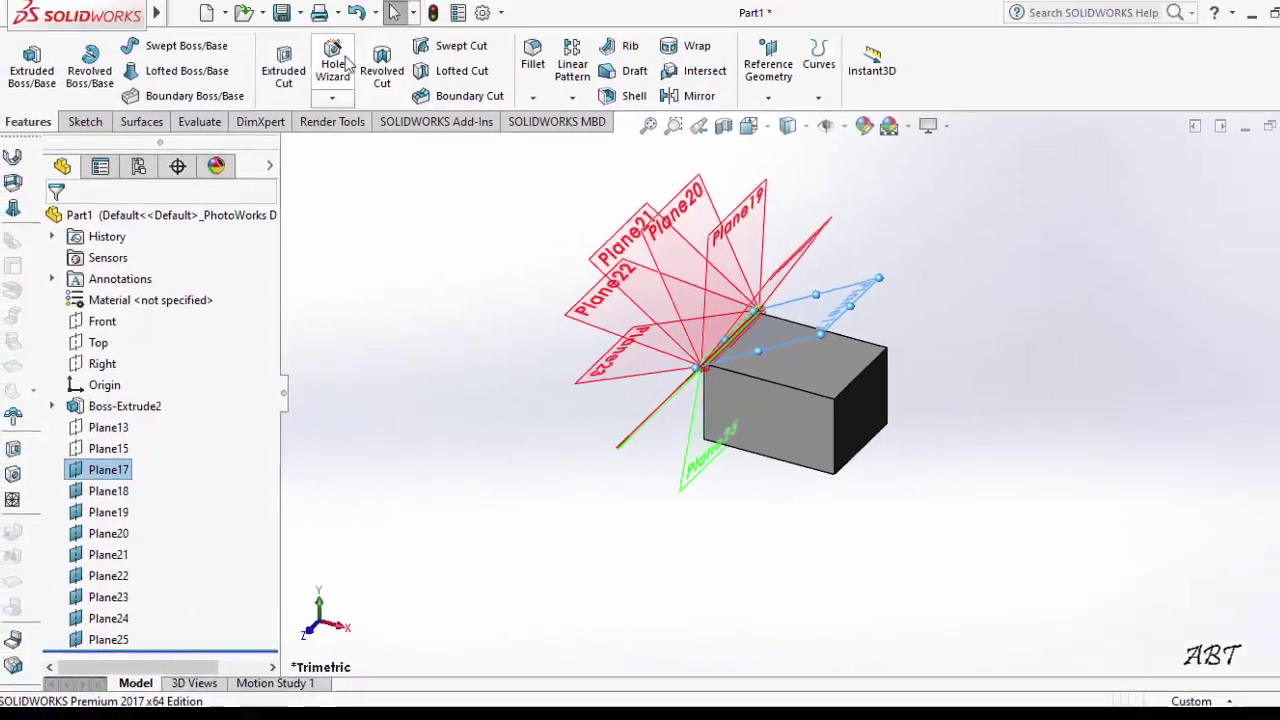
Step: Undo Plane17–Plane25 and begin a new reference plane from the box's top face
left_click(350, 30)
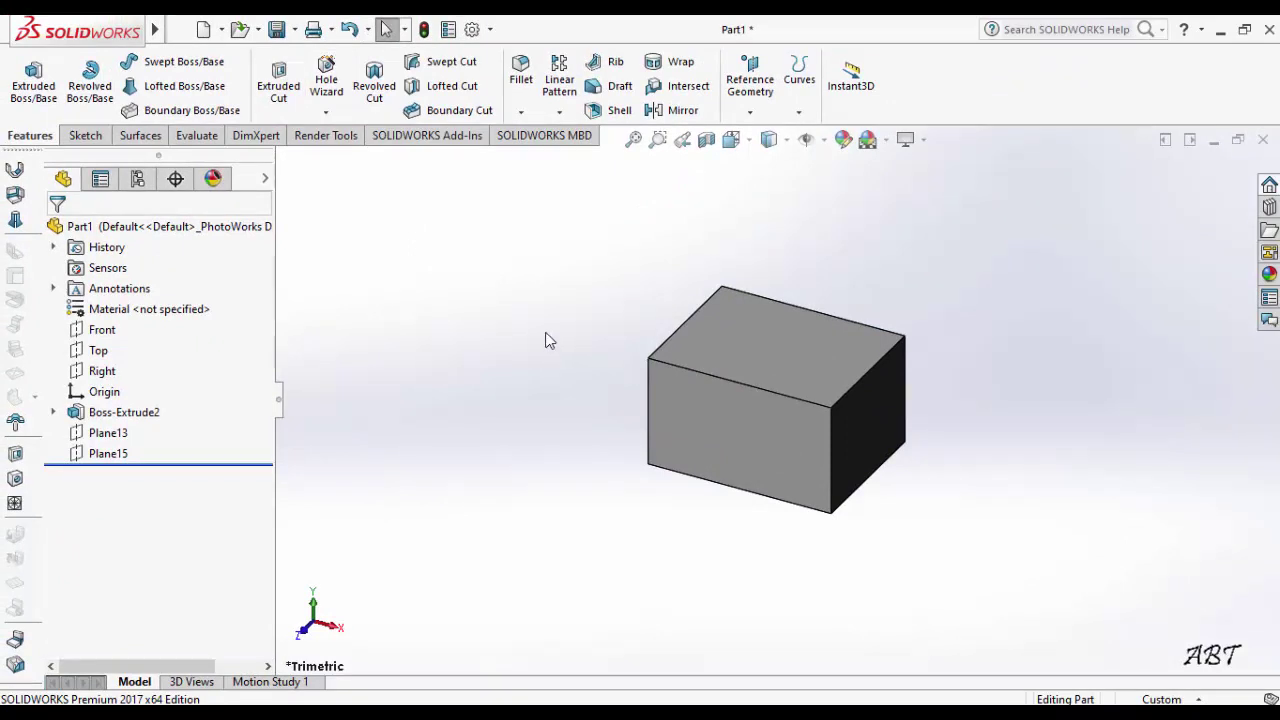
left_click(751, 328)
key("ctrl")
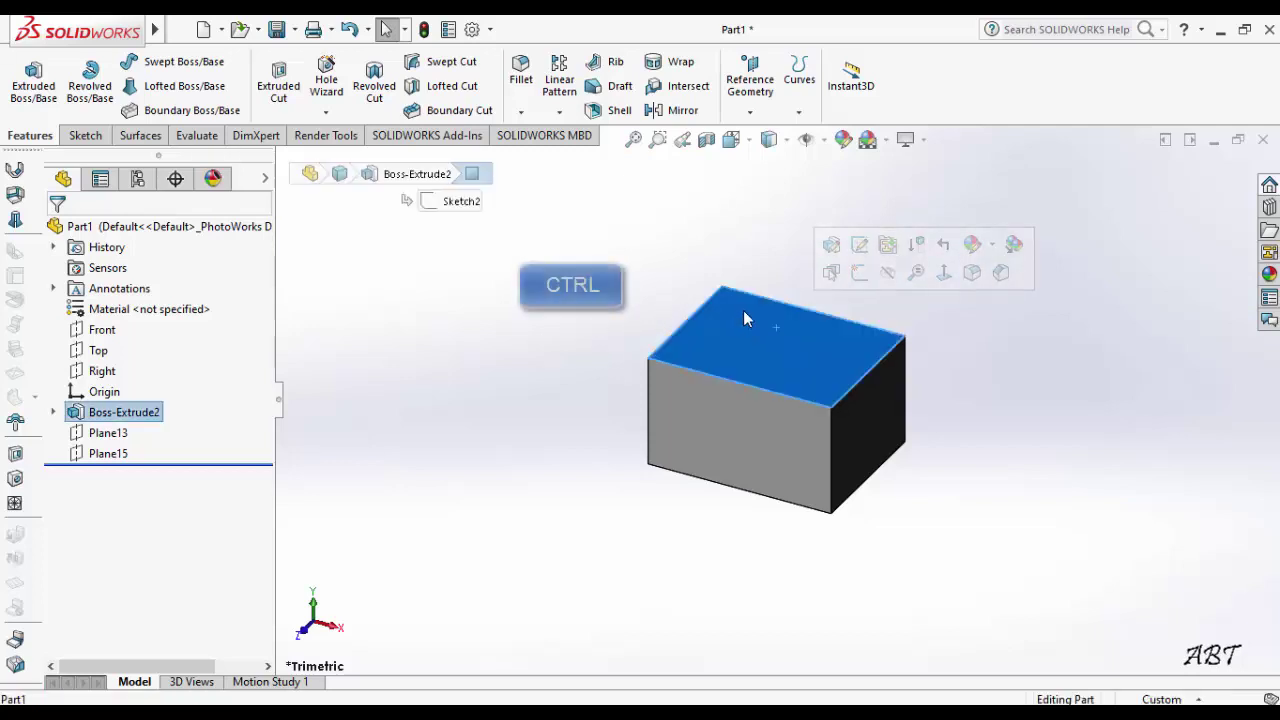
left_click(746, 113)
left_click(762, 134)
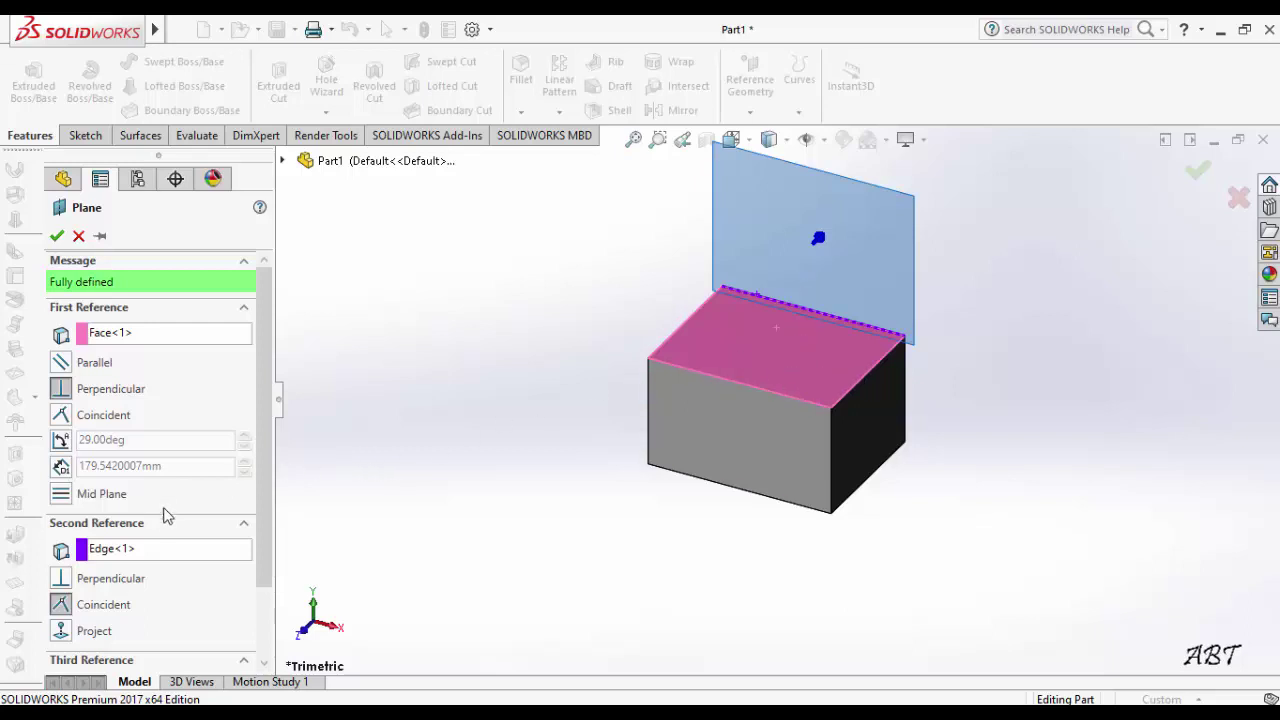
Step: Create a trial 45° plane on the top face, then undo it and orbit lower
left_click(60, 440)
left_click(244, 446)
left_click(244, 446)
left_click(244, 446)
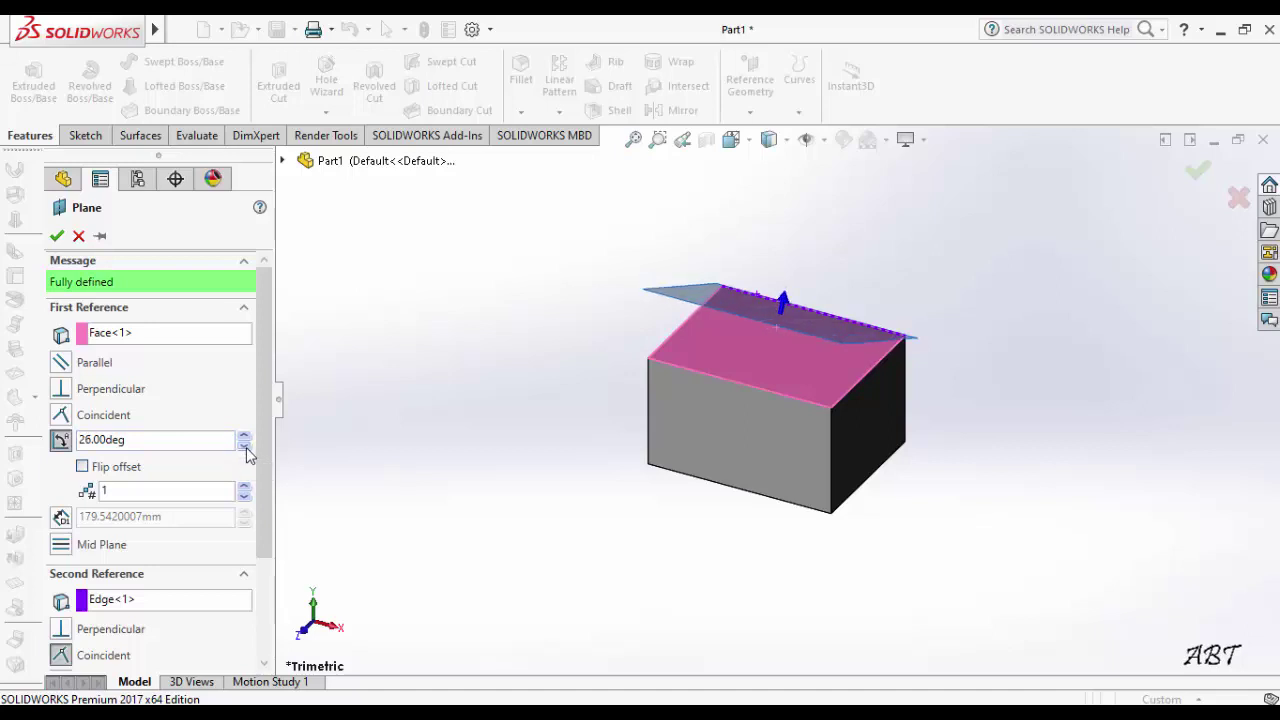
left_click(244, 437)
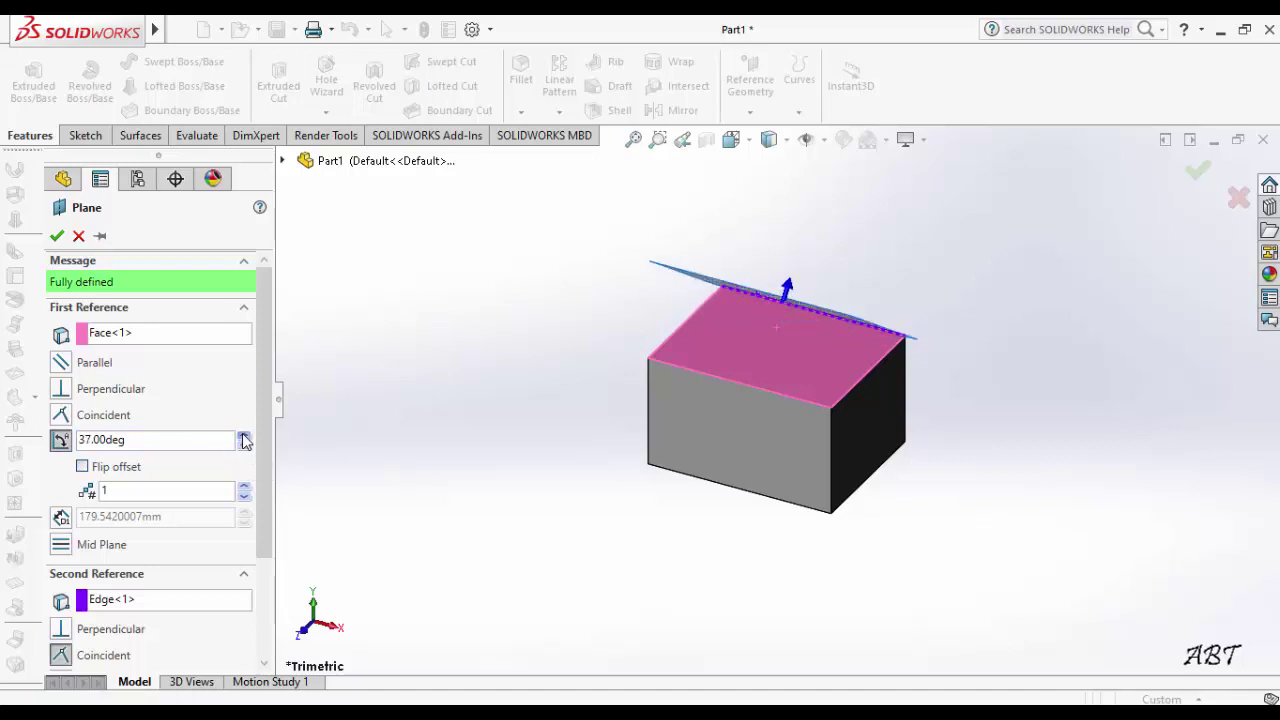
left_click(244, 440)
left_click(244, 440)
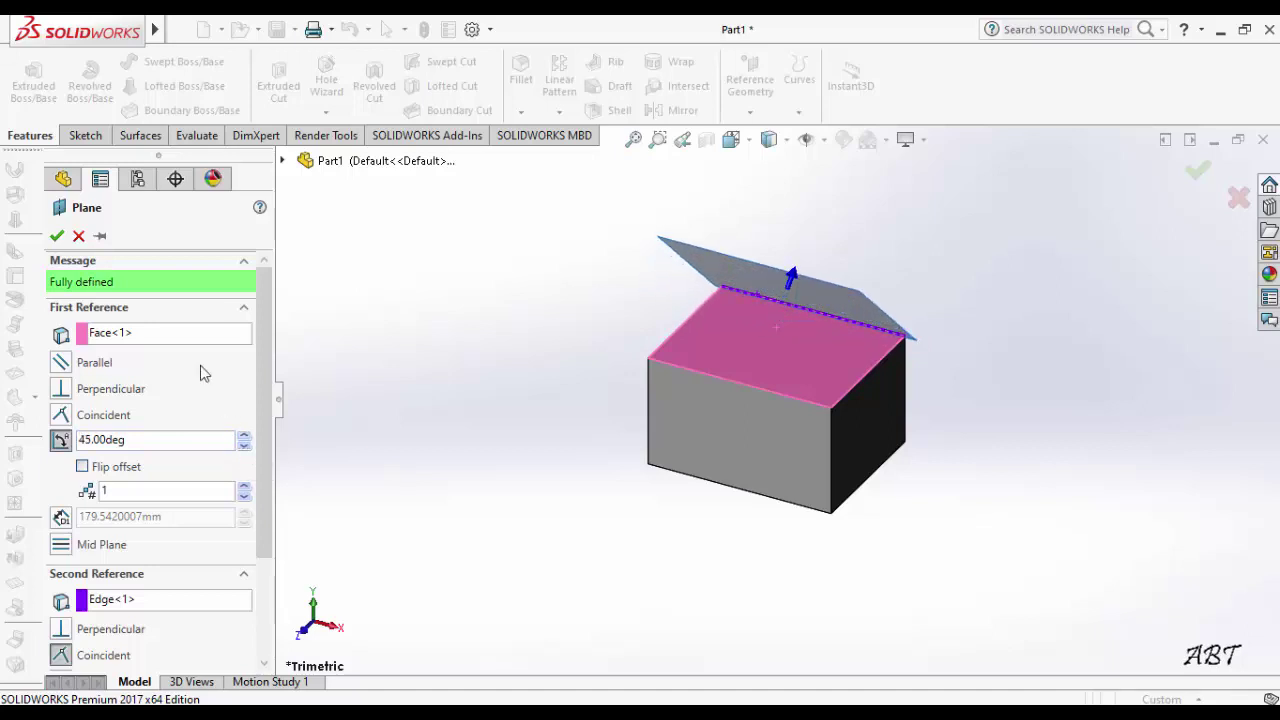
left_click(57, 236)
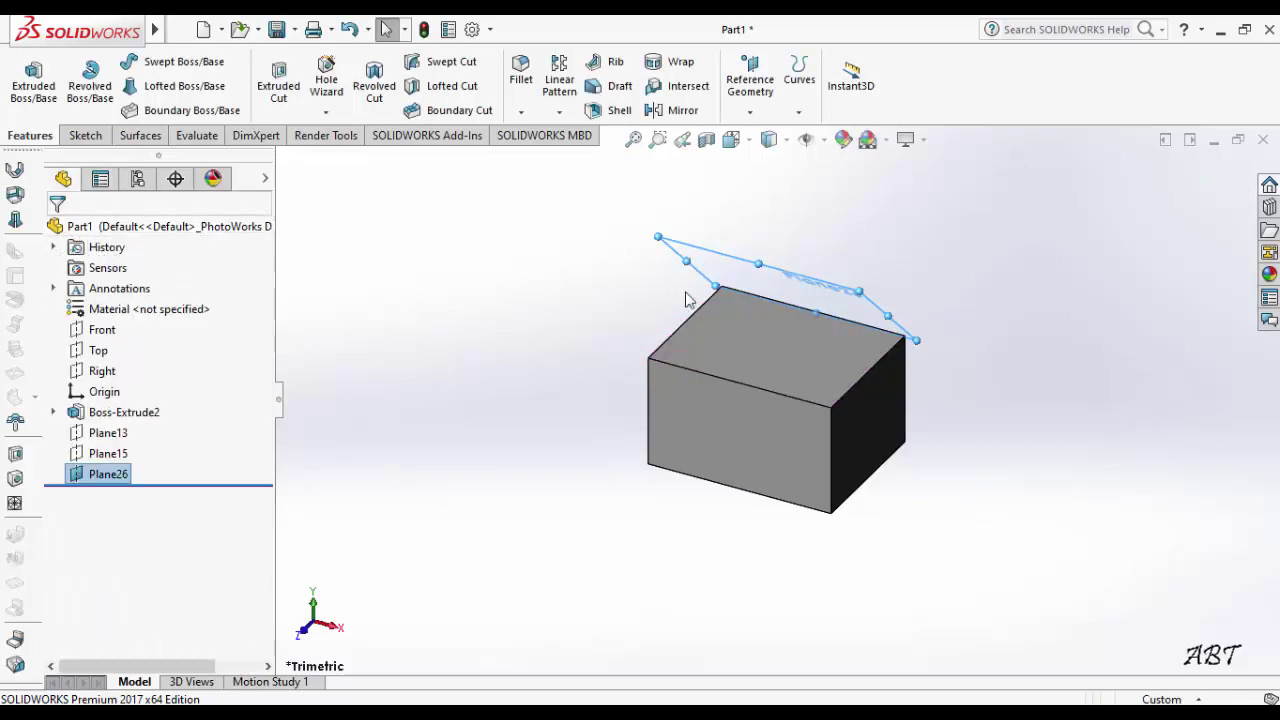
left_click(349, 29)
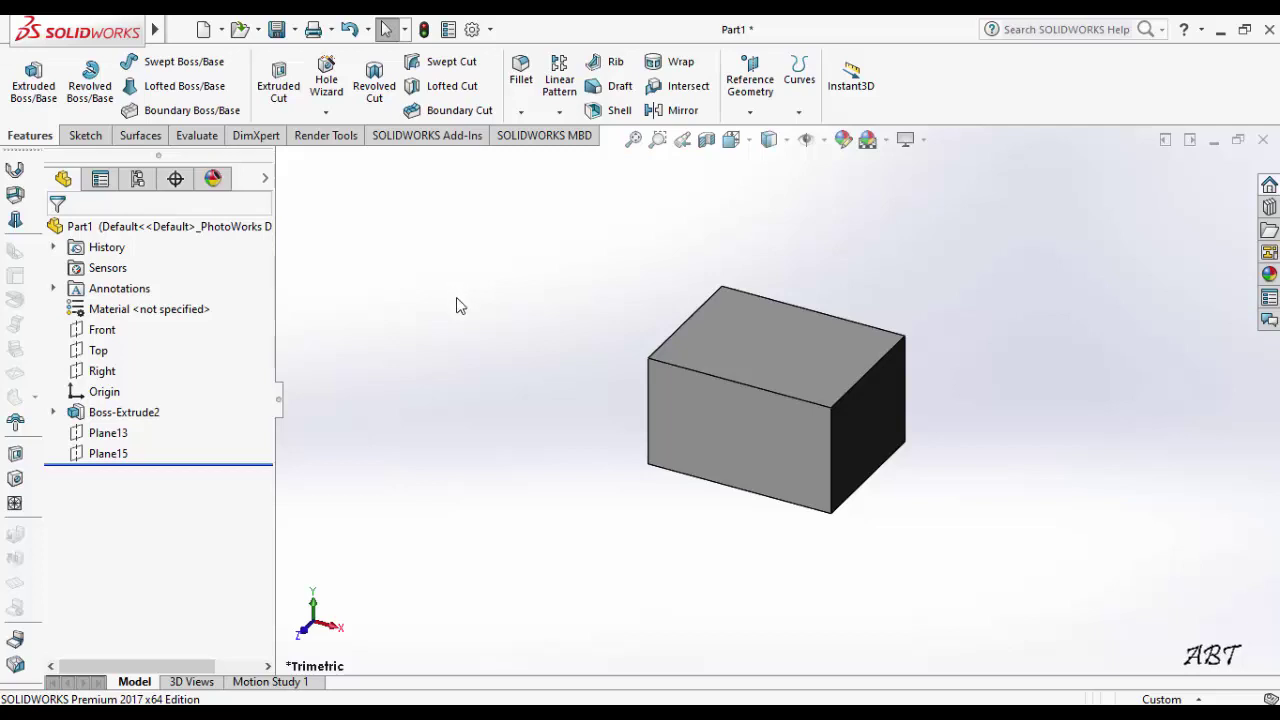
mouse_move(563, 445)
middle_mouse_down()
mouse_move(537, 406)
mouse_move(560, 391)
mouse_move(540, 379)
mouse_move(552, 378)
middle_mouse_up()
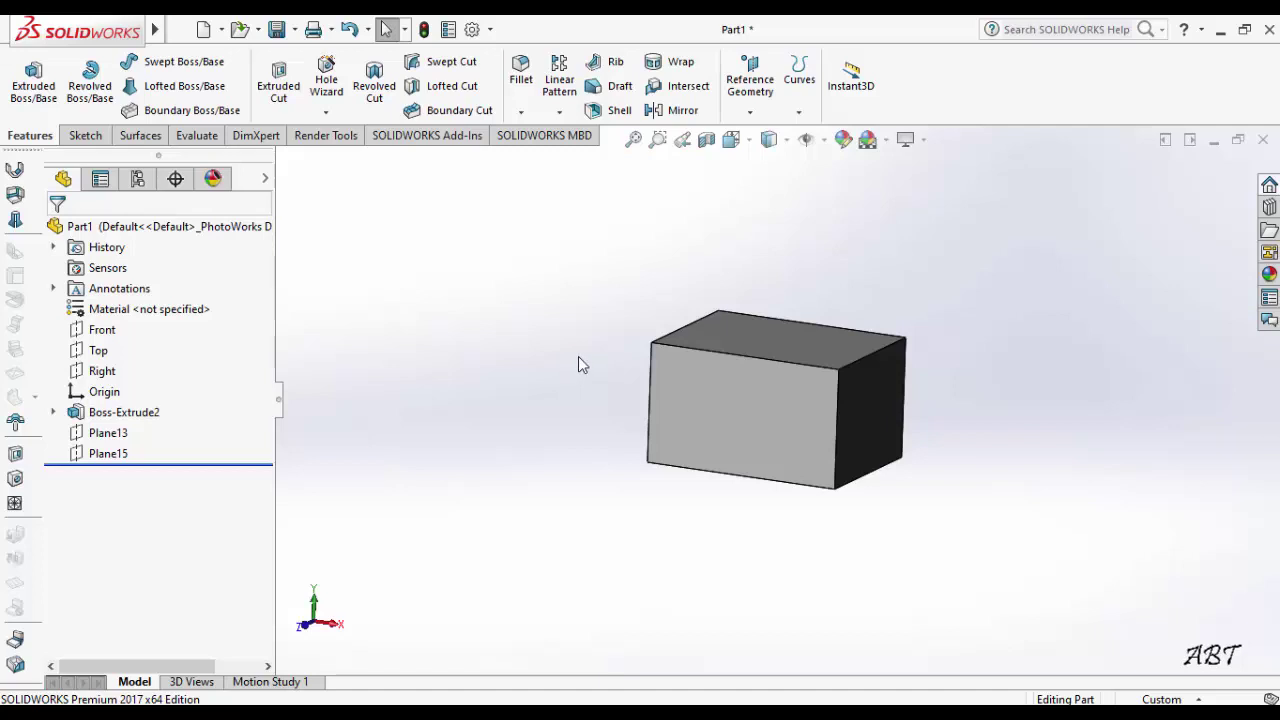
Step: Create Plane27 as a mid plane between the block's top face and left face
left_click(750, 112)
left_click(766, 134)
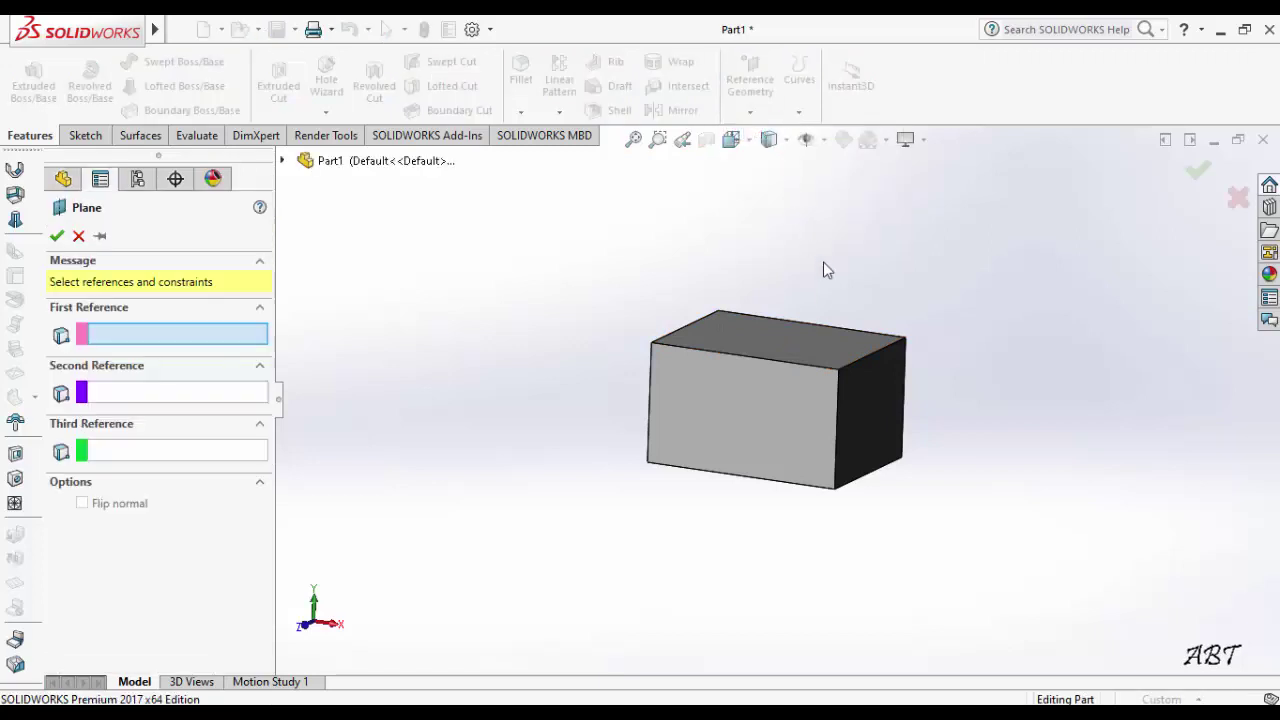
left_click(807, 342)
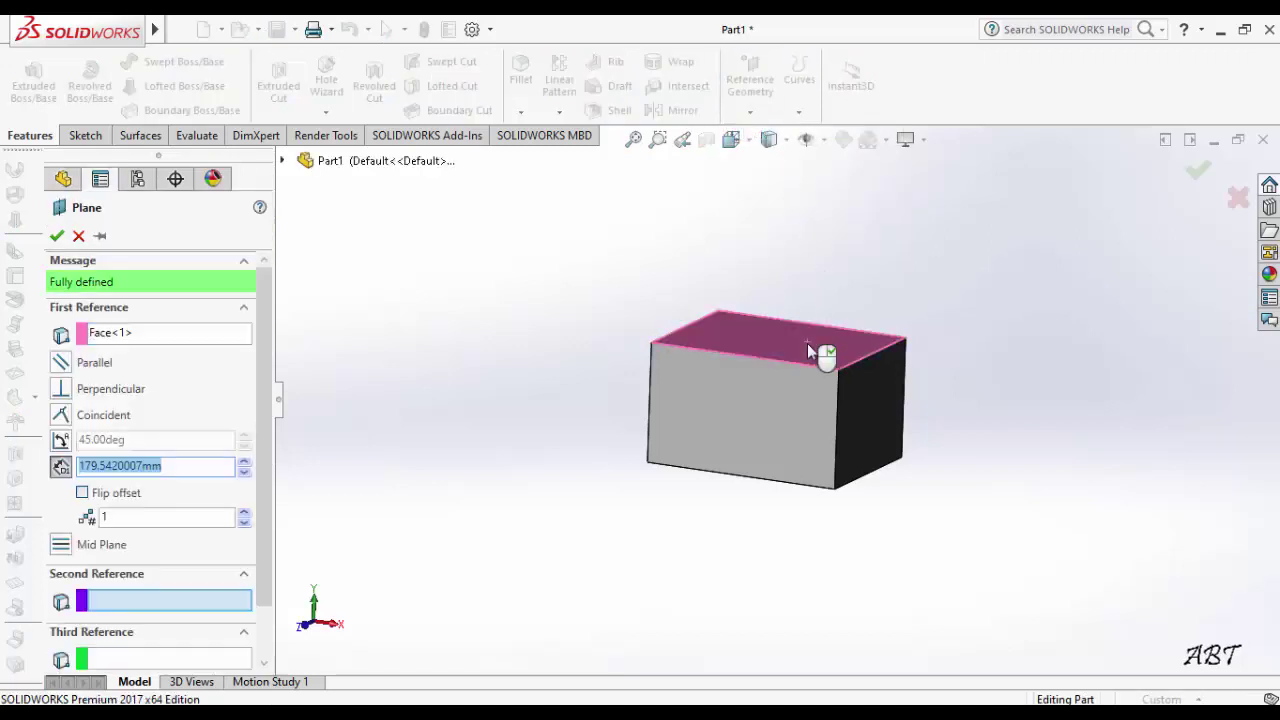
left_click(876, 410)
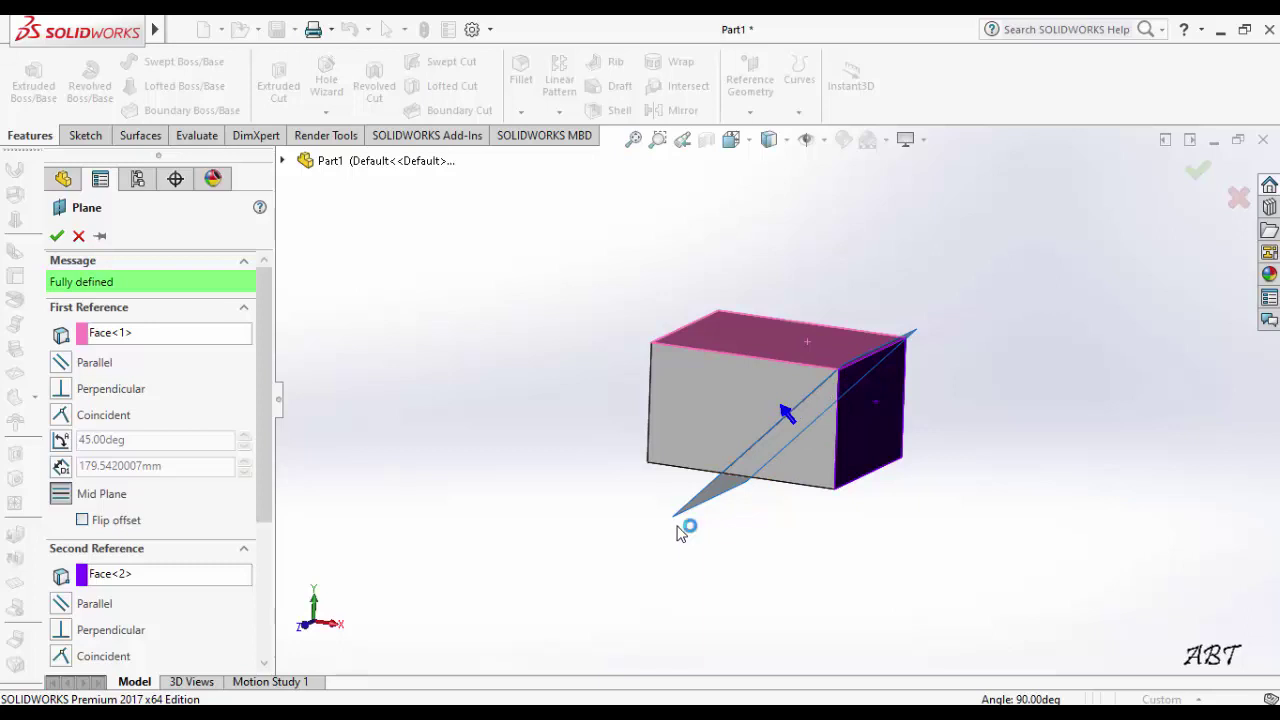
left_click(864, 441)
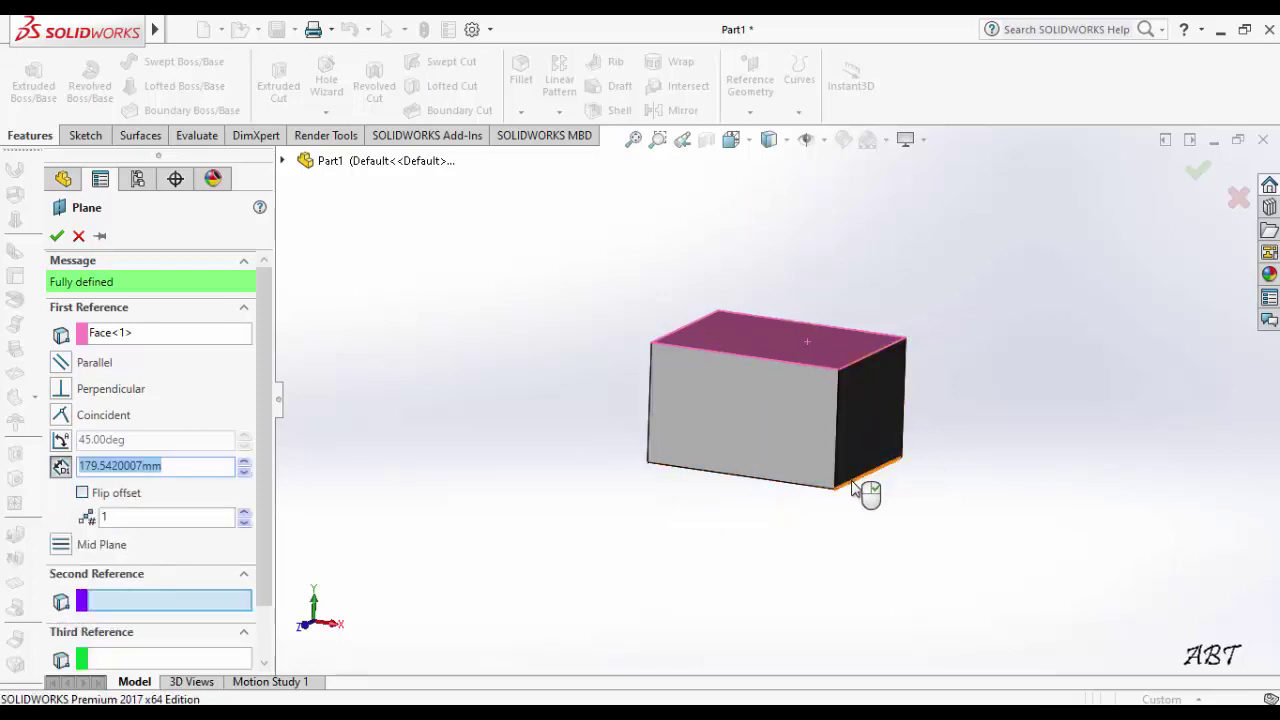
middle_click_drag(663, 460, 709, 480)
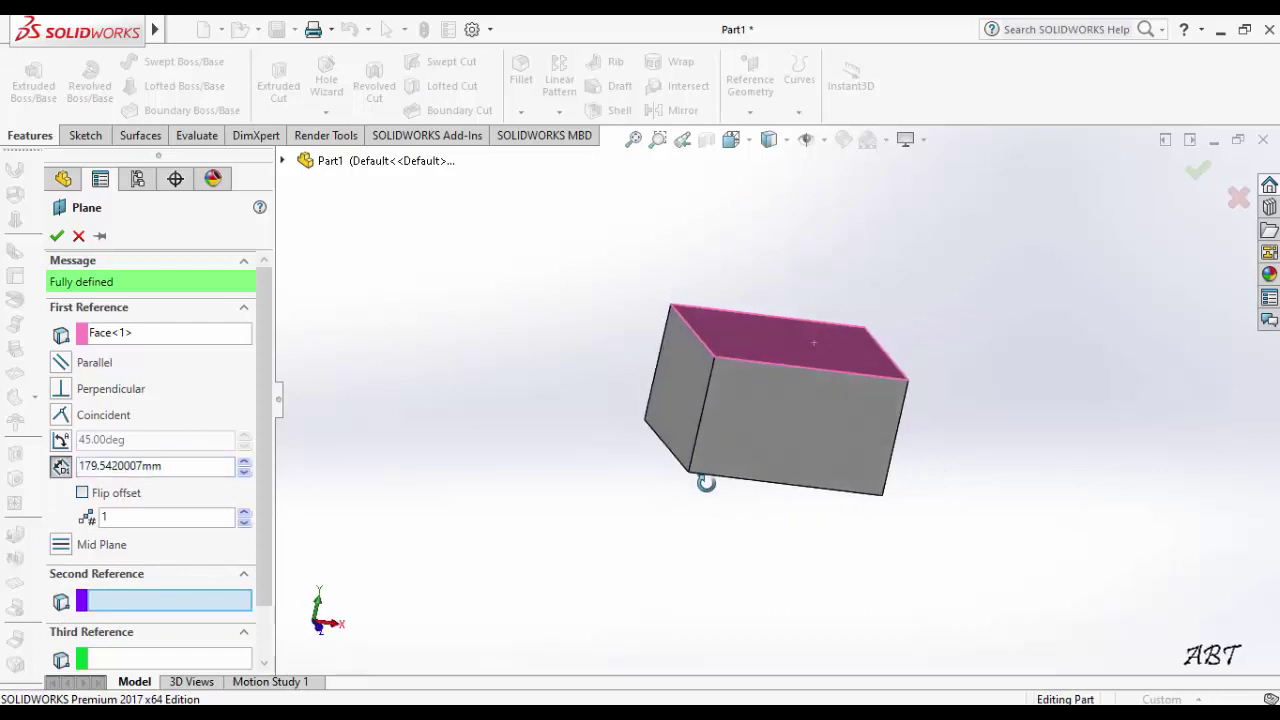
left_click(673, 396)
mouse_move(673, 400)
middle_mouse_down()
mouse_move(577, 403)
mouse_move(550, 366)
mouse_move(545, 388)
middle_mouse_up()
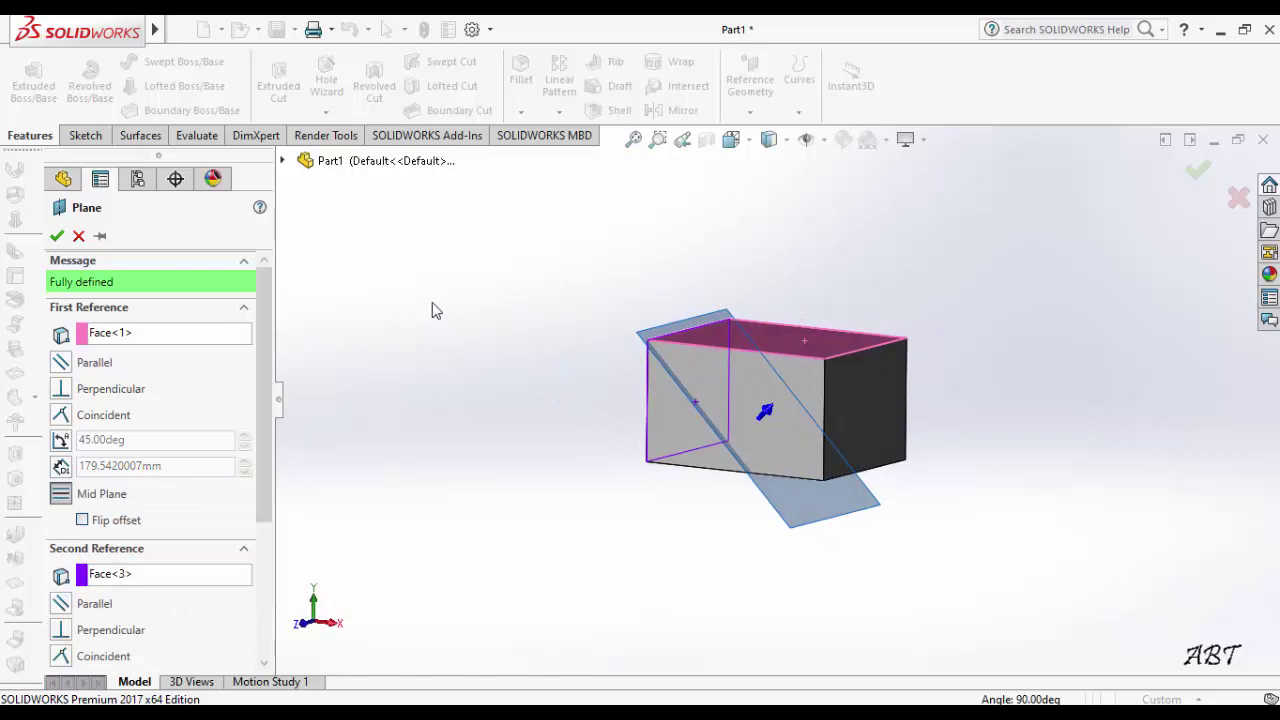
left_click(57, 236)
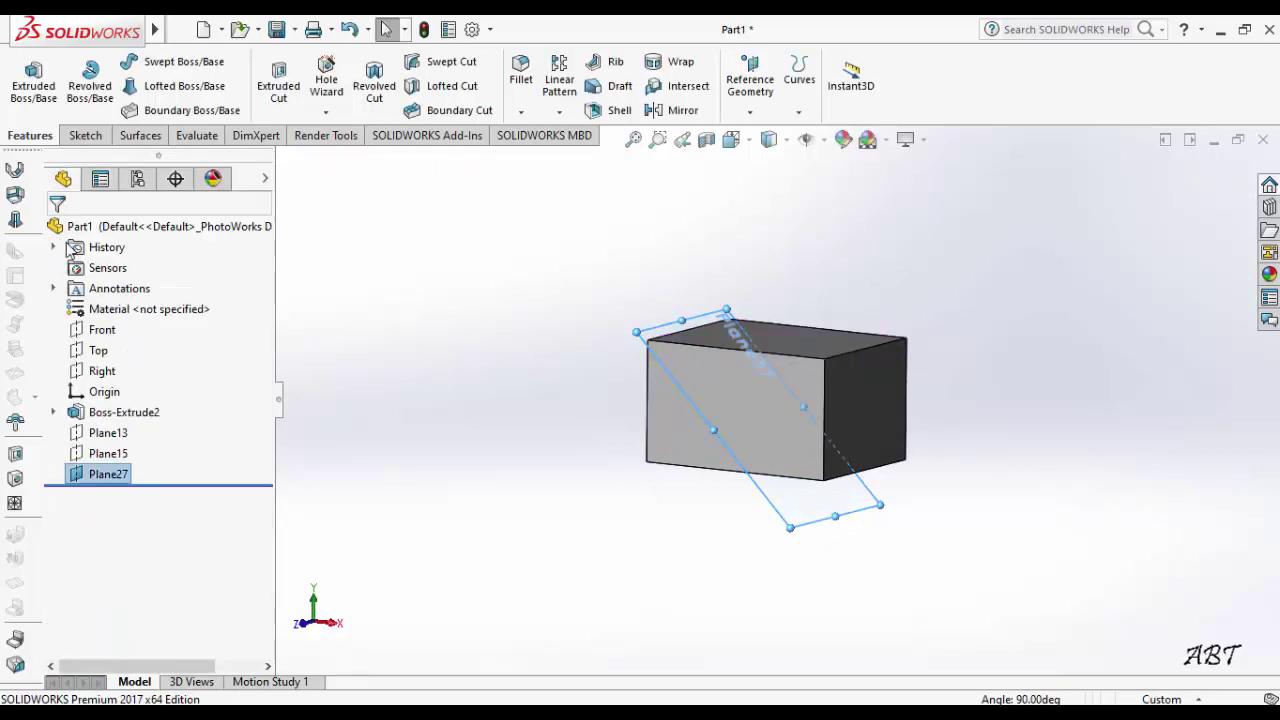
Step: Hide Plane27 and orbit to show more of the block's top
mouse_move(475, 370)
middle_mouse_down()
mouse_move(497, 331)
mouse_move(526, 374)
mouse_move(500, 374)
middle_mouse_up()
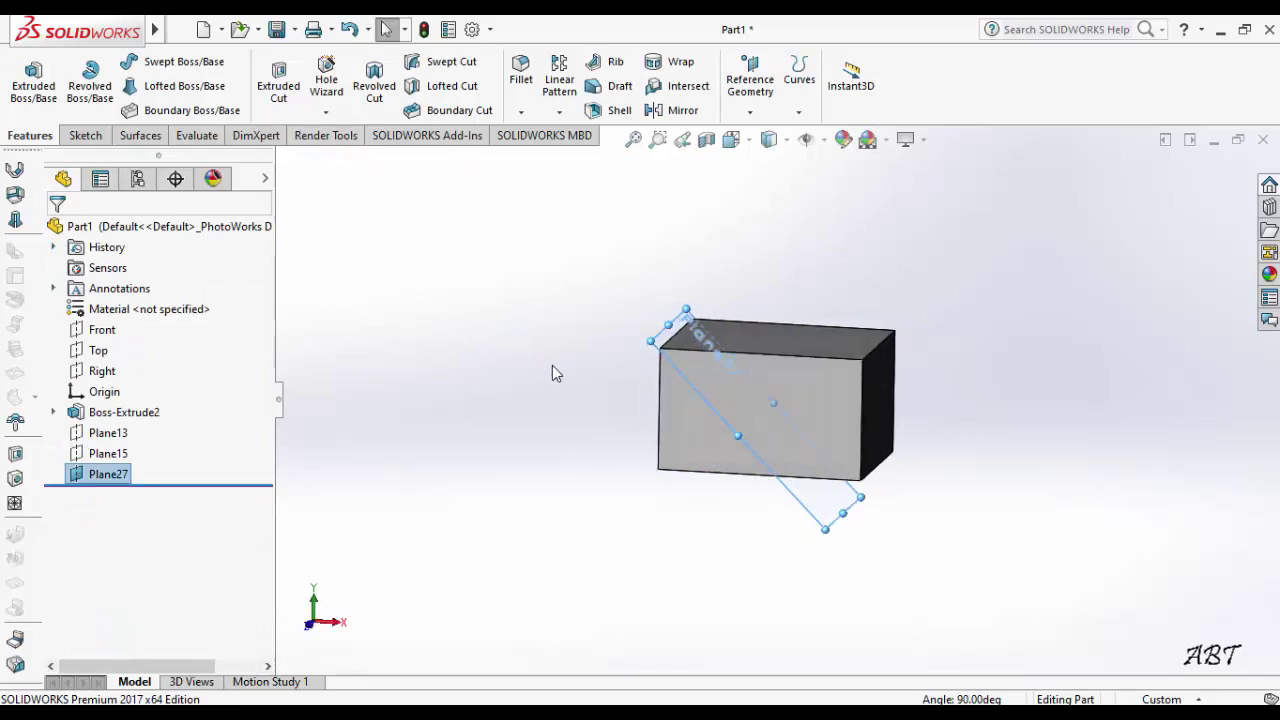
right_click(665, 340)
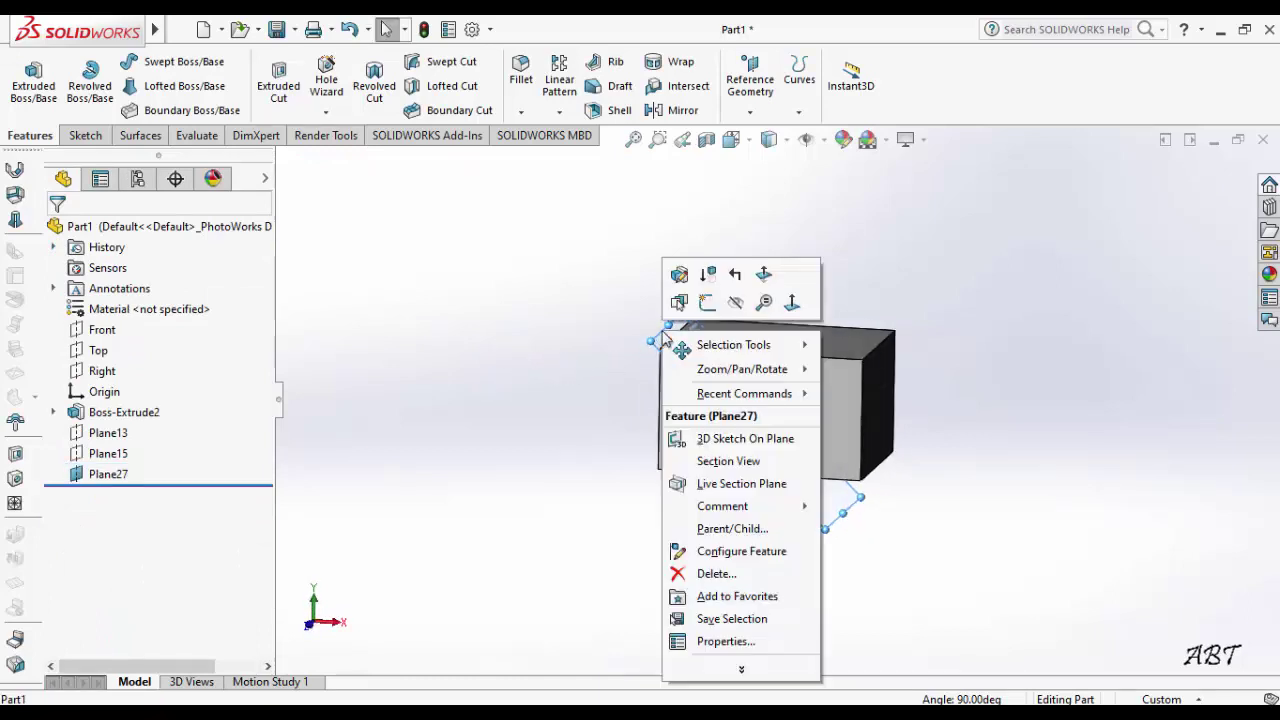
left_click(736, 302)
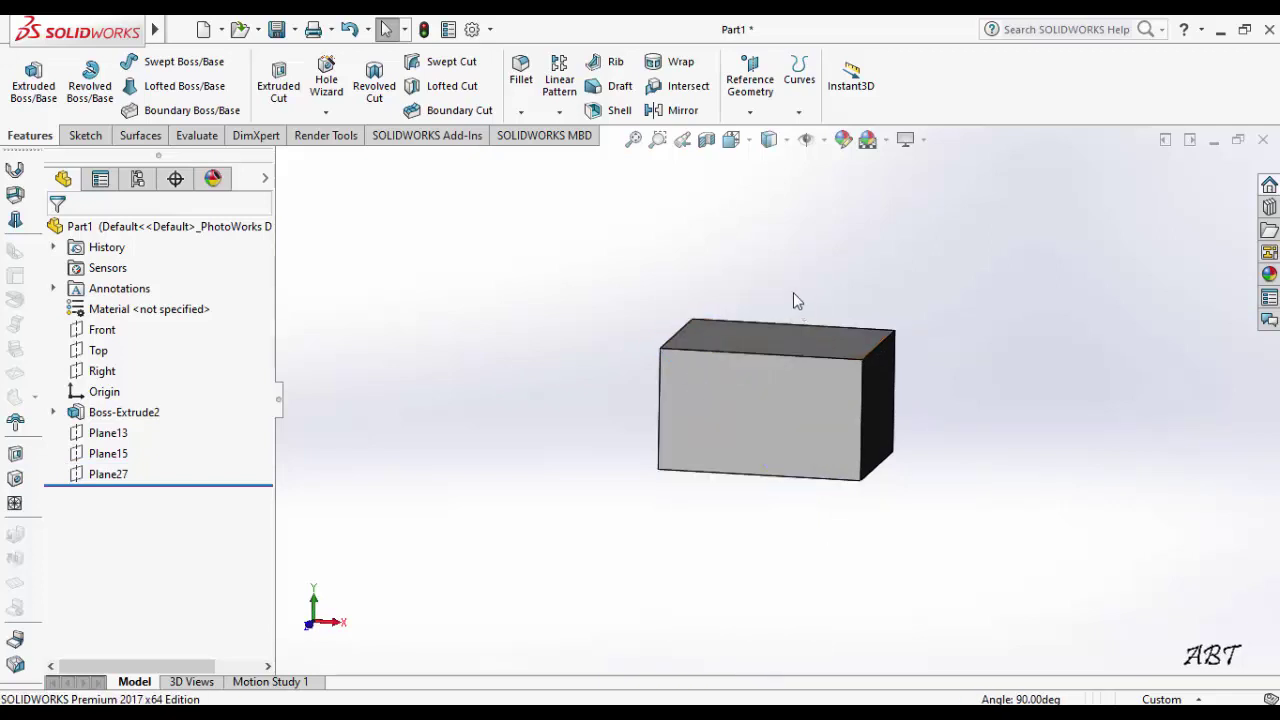
middle_click_drag(793, 286, 782, 298)
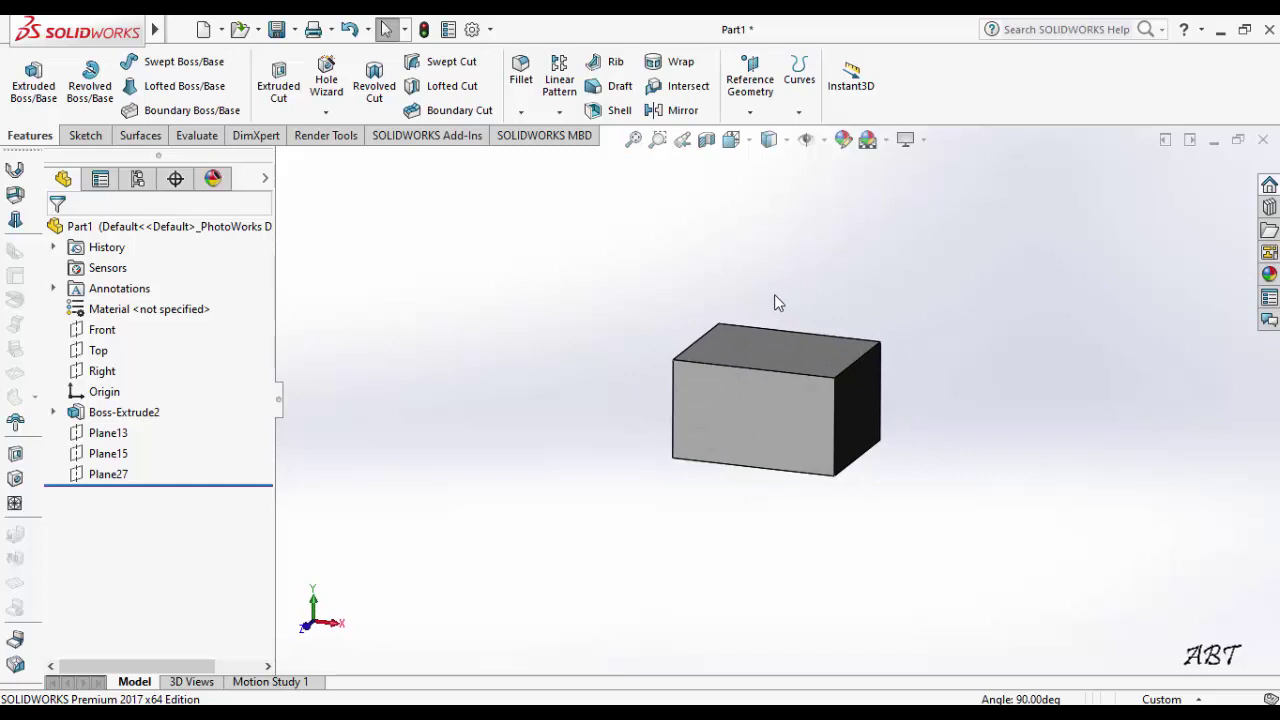
Step: Create Plane28 through the midpoints of the left, front-right and back-right edges
left_click(757, 117)
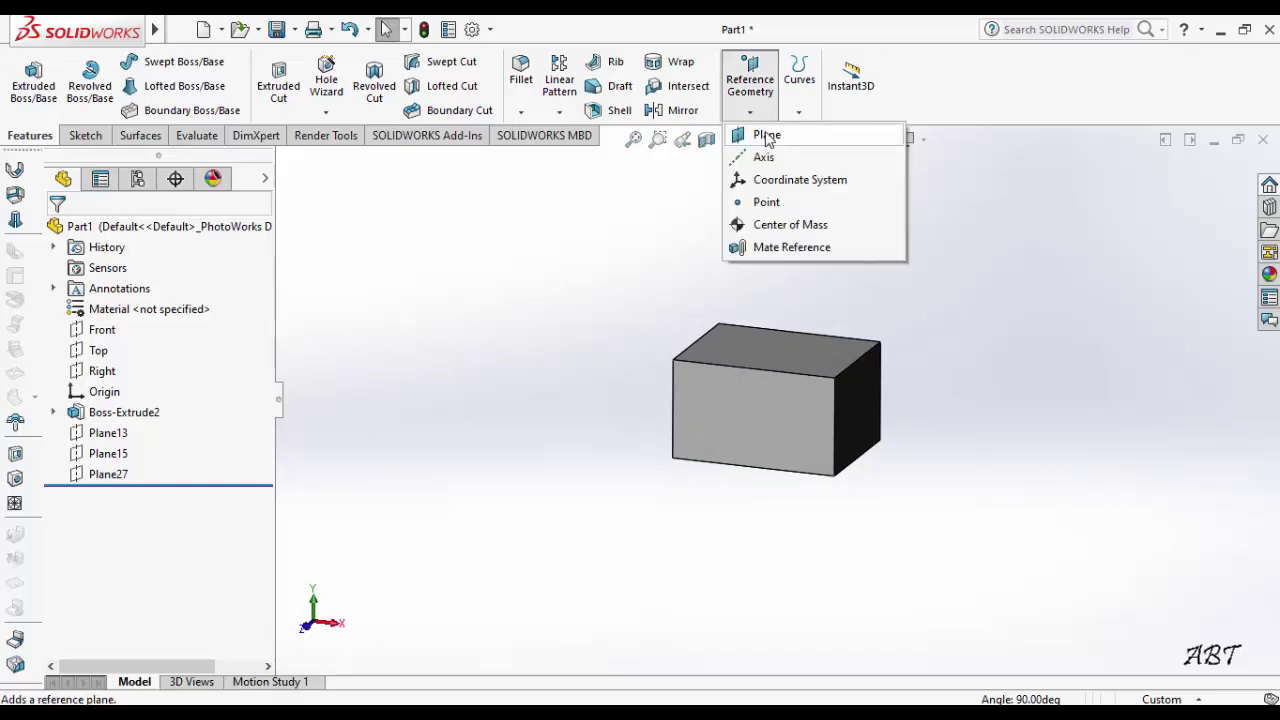
left_click(765, 135)
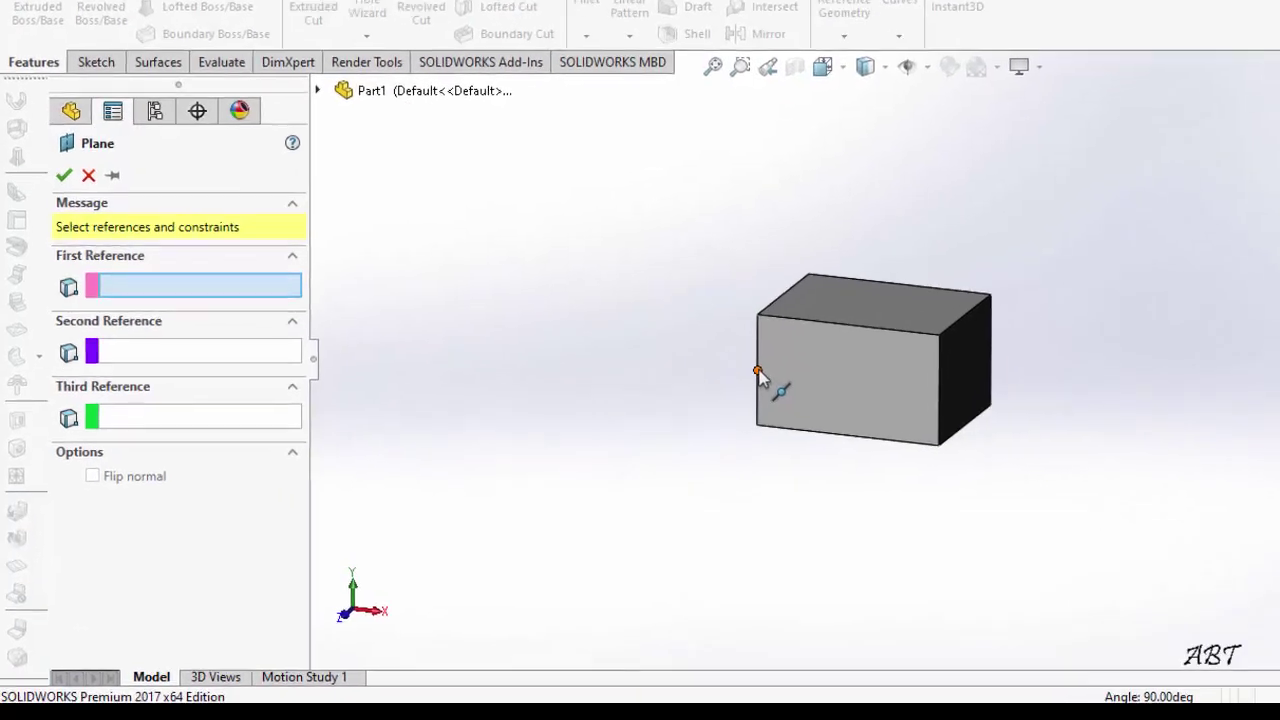
left_click(758, 372)
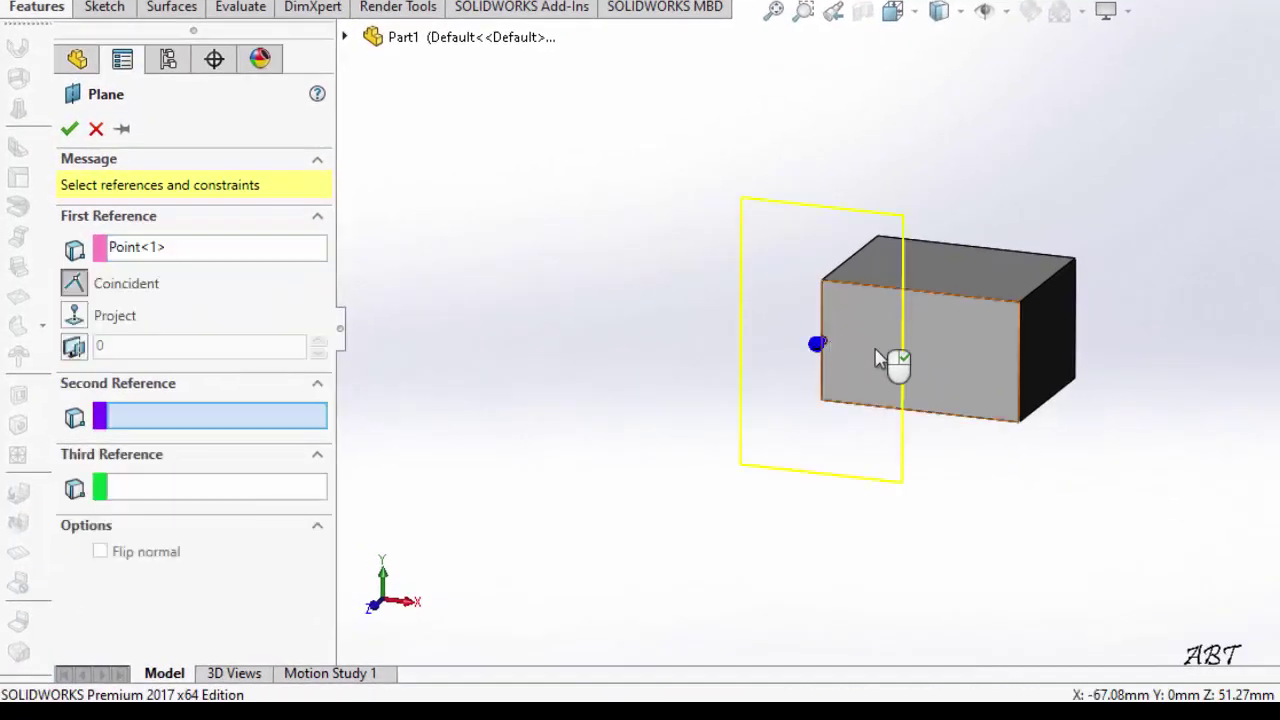
left_click(1020, 372)
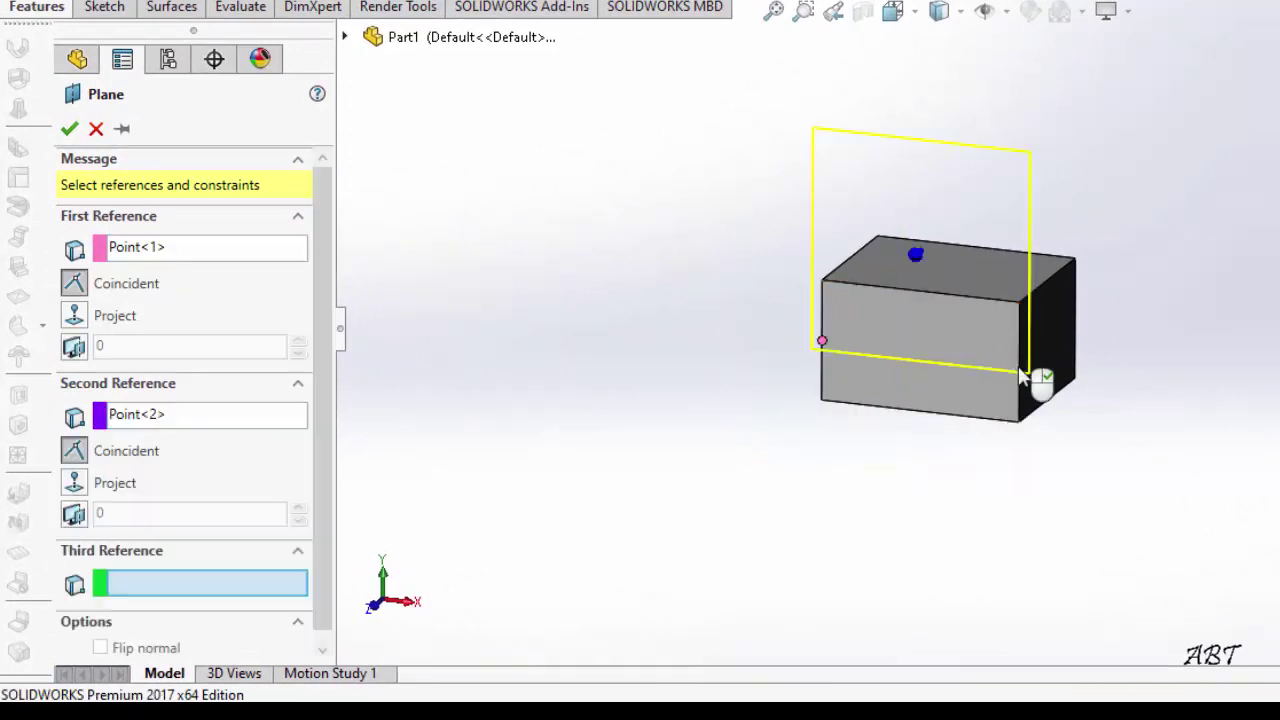
left_click(1075, 319)
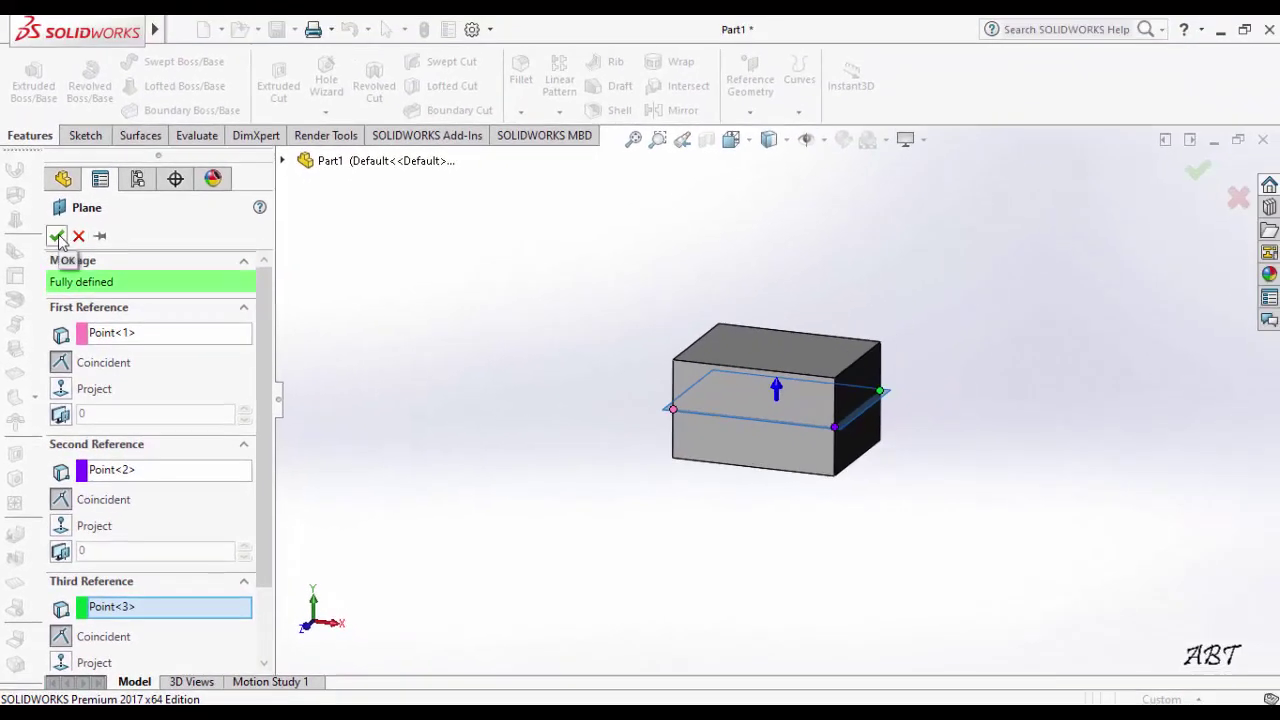
left_click(57, 236)
Step: Select Plane28 in the feature tree and hide it
left_click(110, 495)
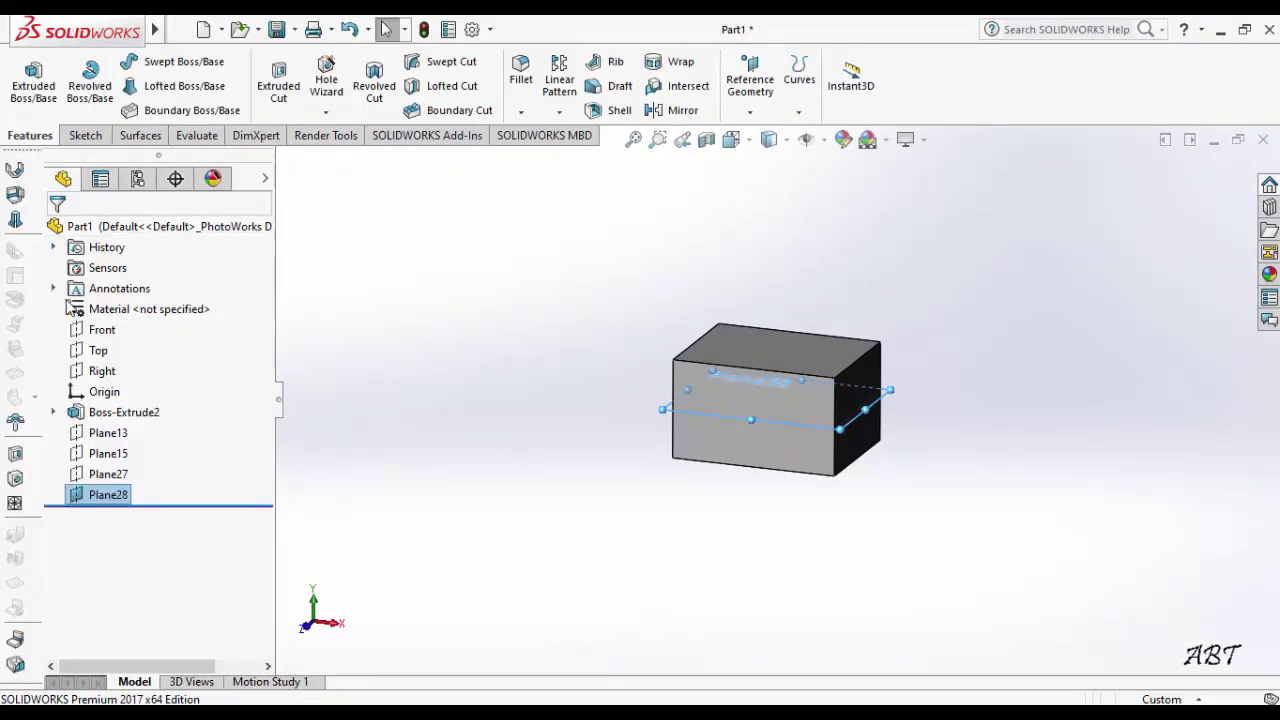
right_click(120, 496)
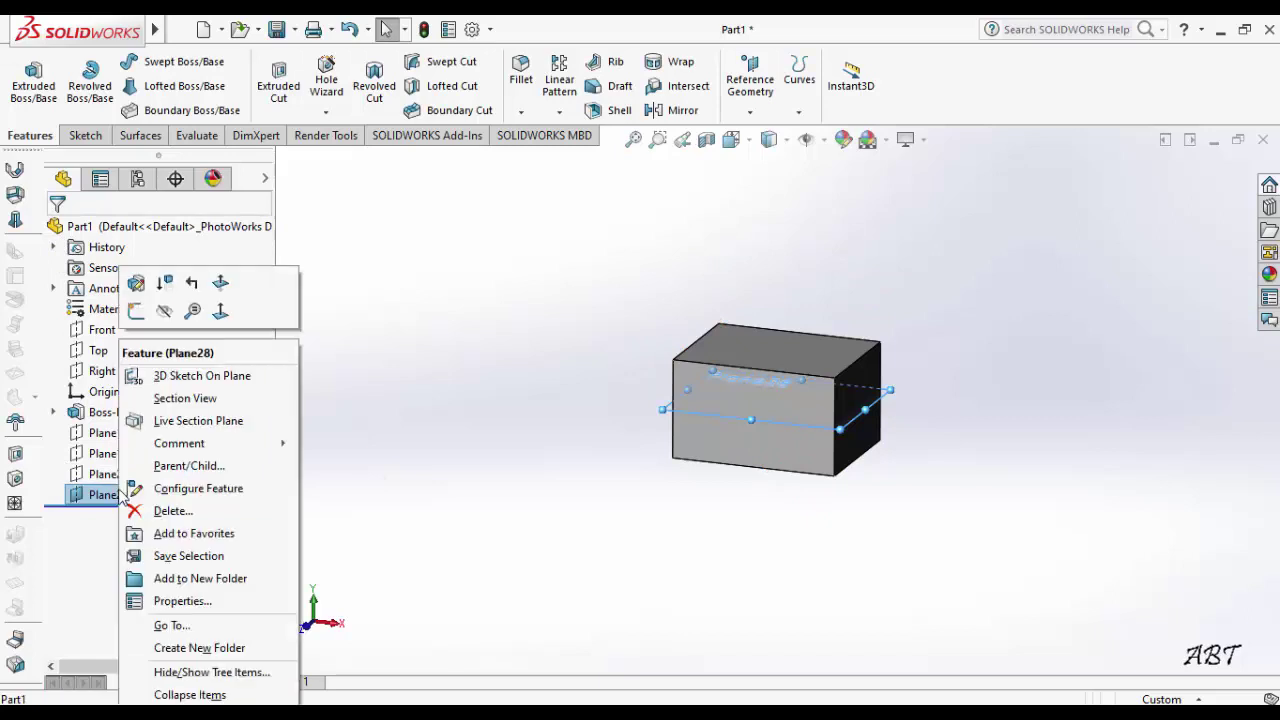
left_click(164, 310)
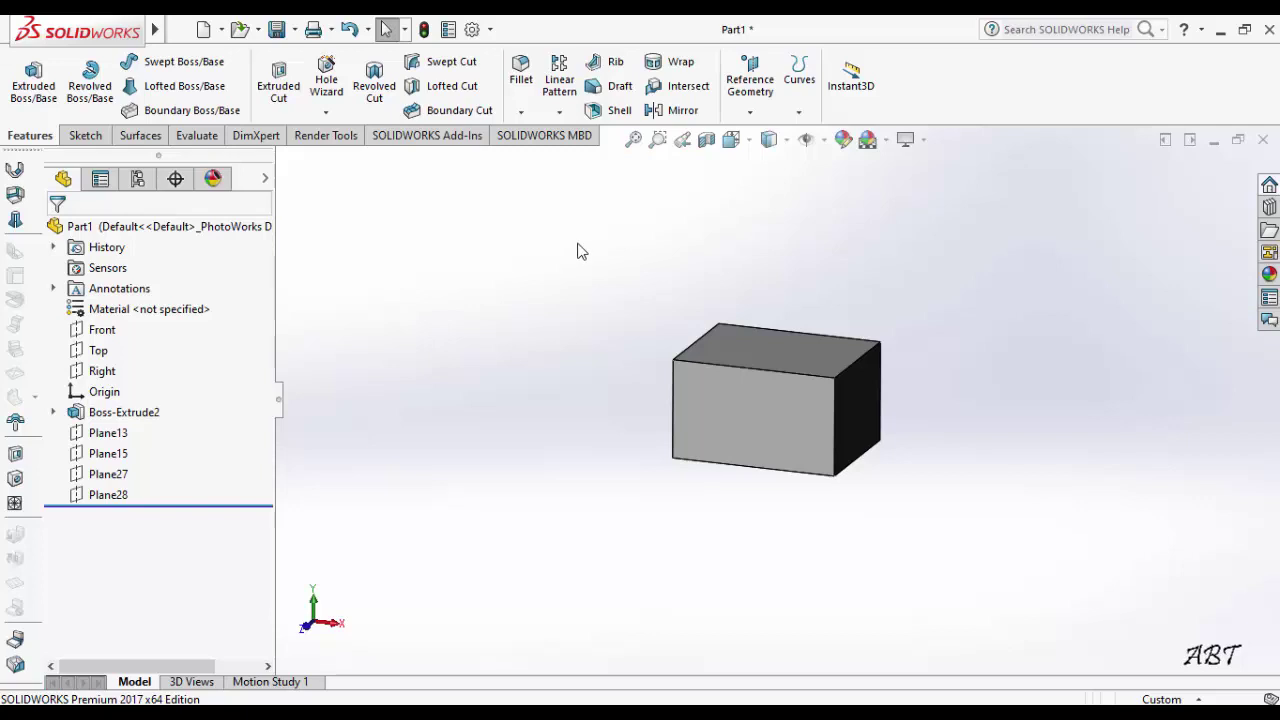
Step: Create Plane29 from the top-left edge and opposite bottom corner, then hide it
left_click(749, 112)
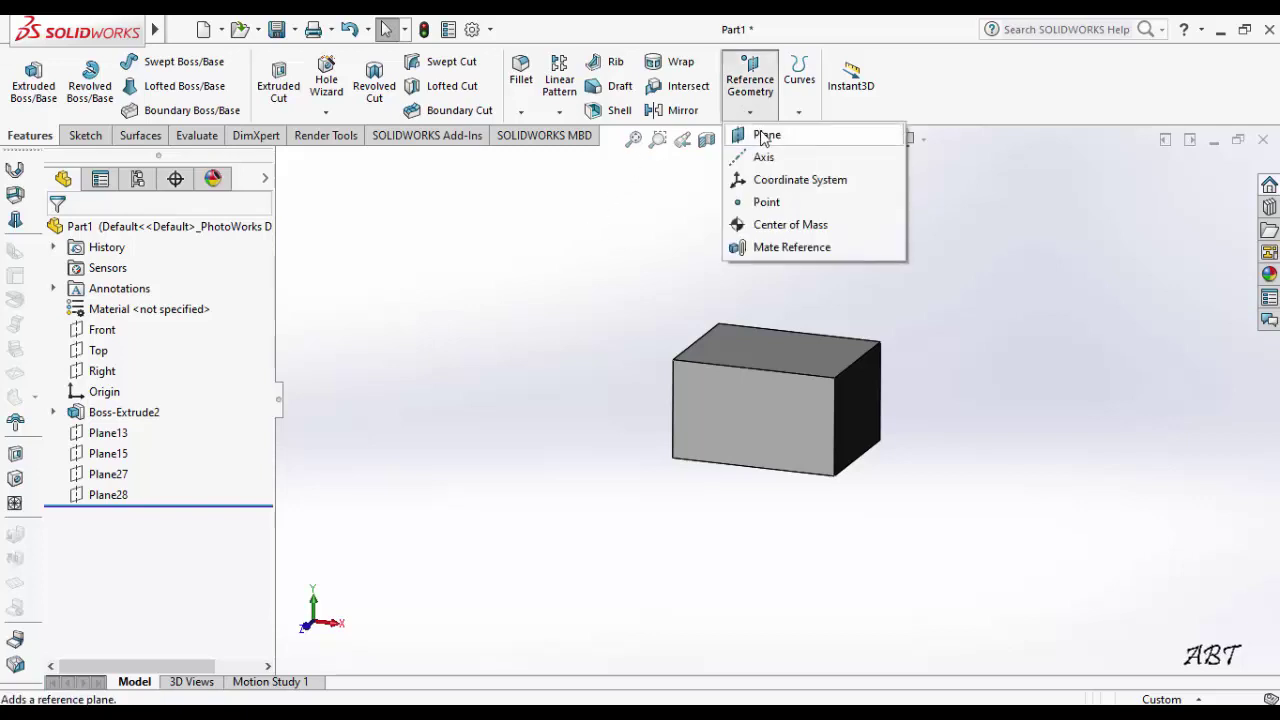
left_click(766, 135)
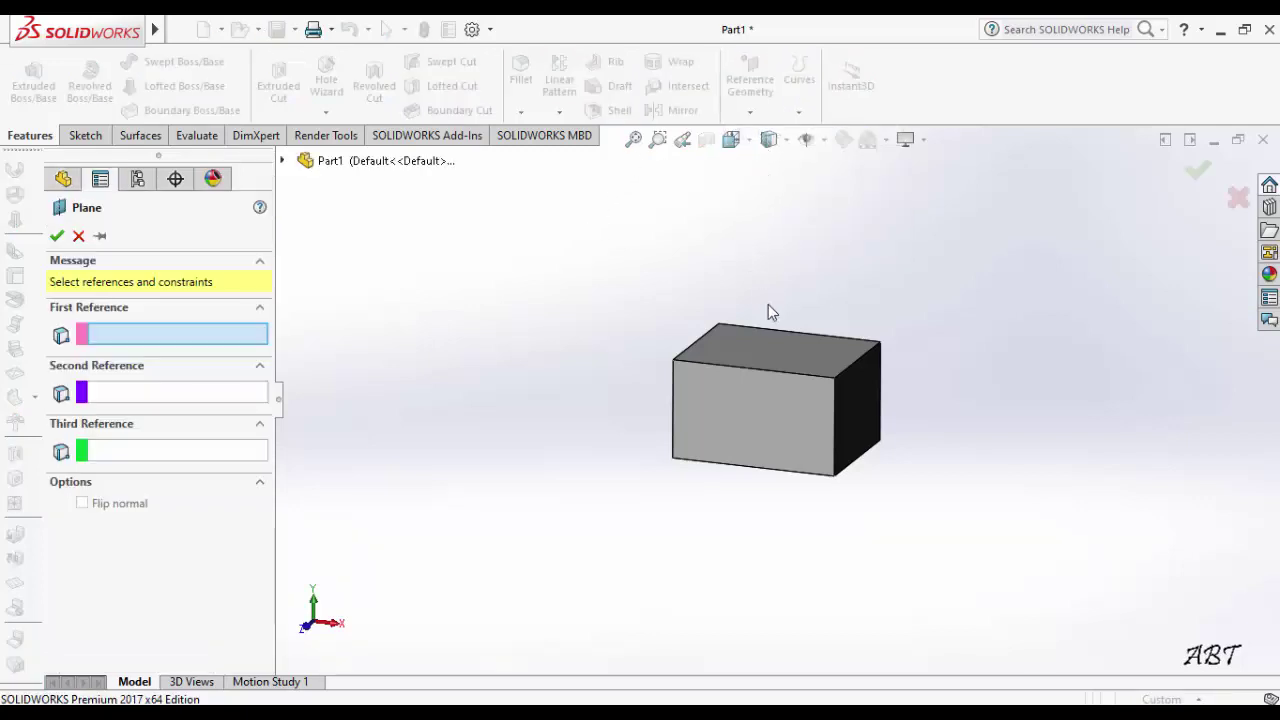
left_click(704, 345)
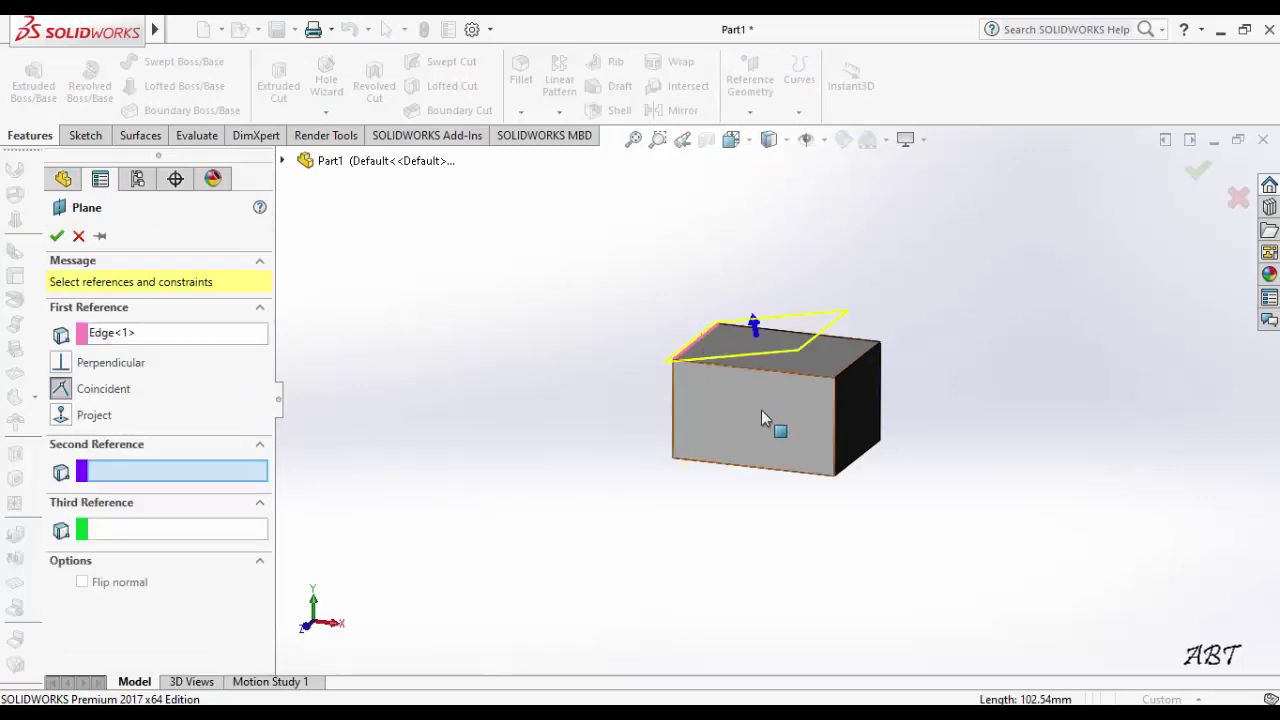
left_click(835, 478)
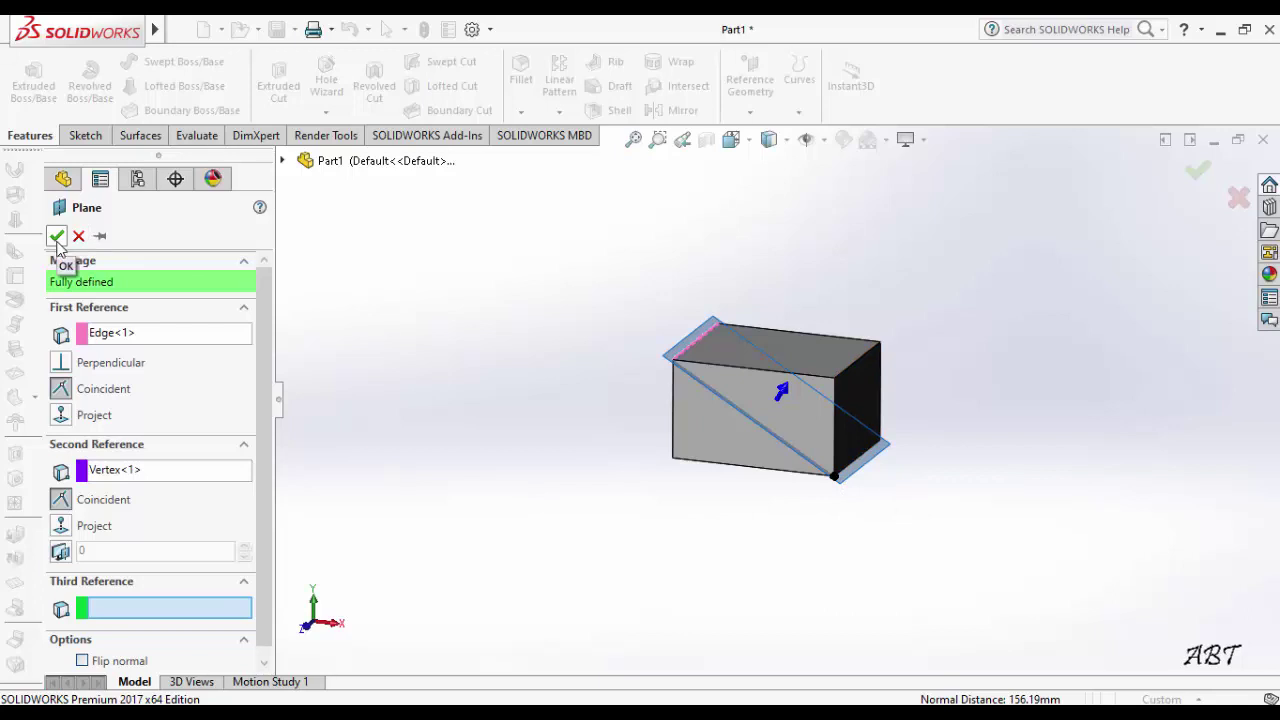
left_click(57, 237)
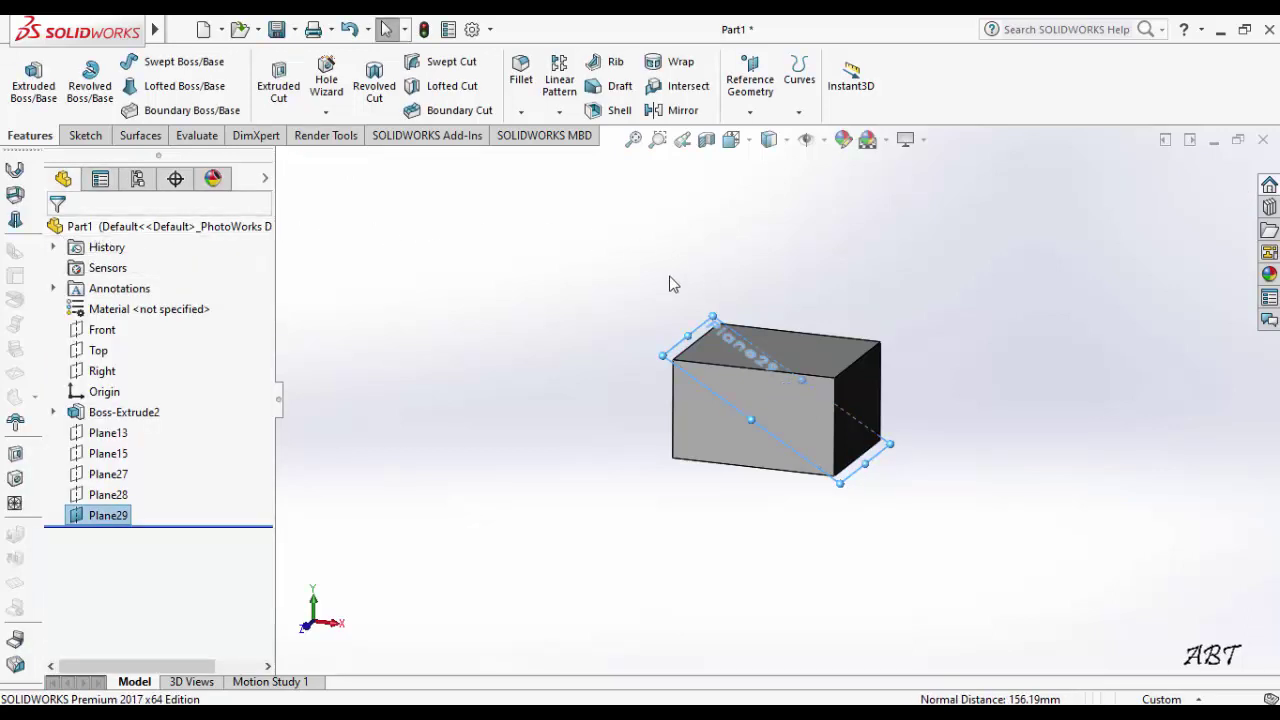
right_click(676, 352)
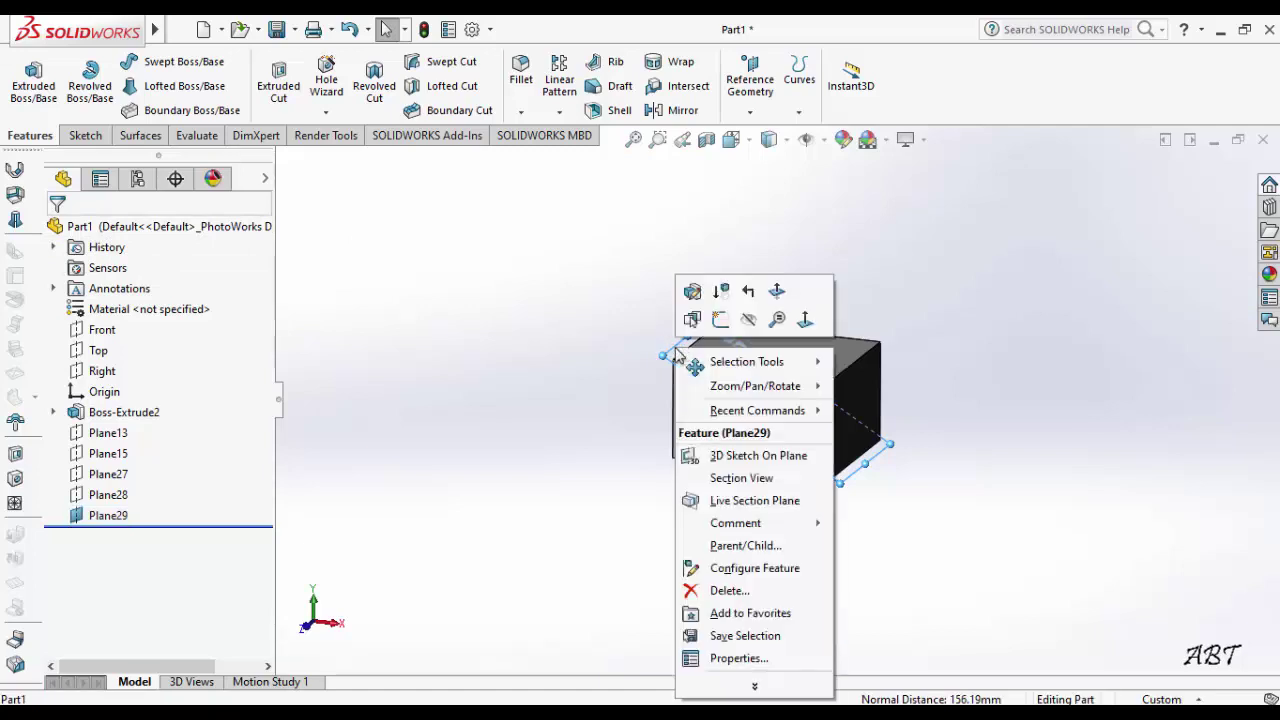
left_click(748, 318)
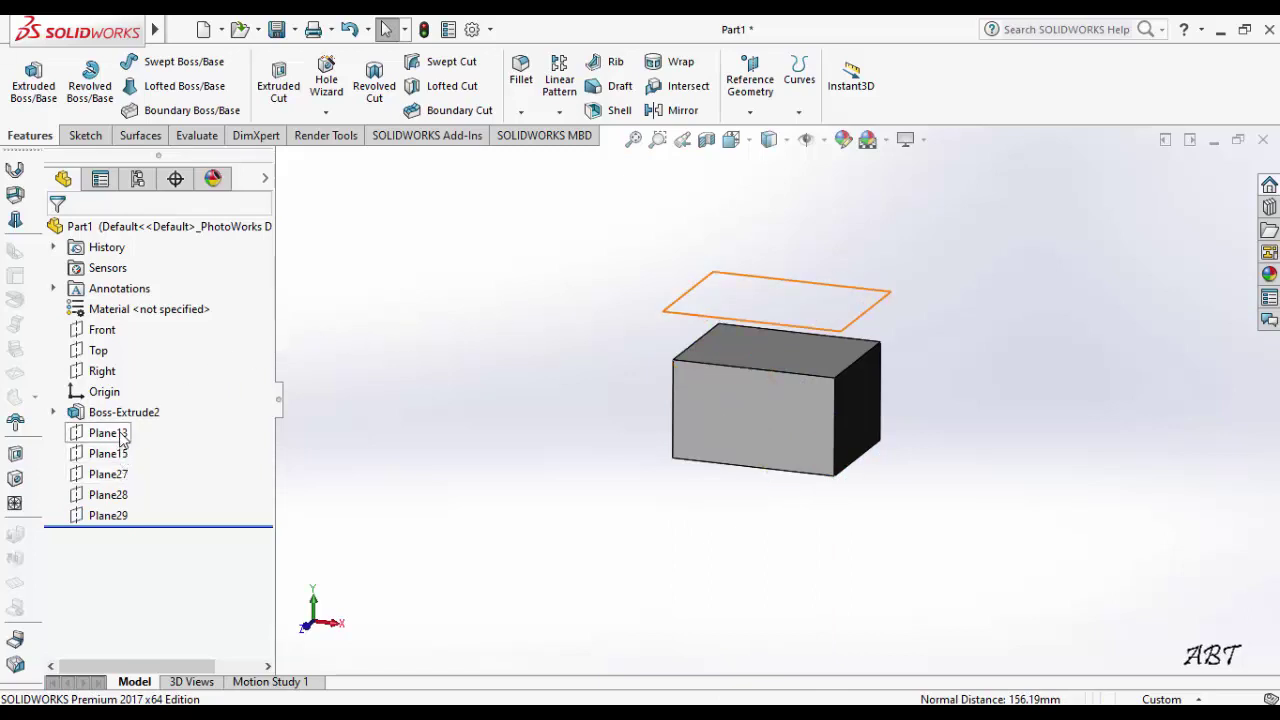
Step: Open a new sketch on Plane13 above the block
left_click(115, 515)
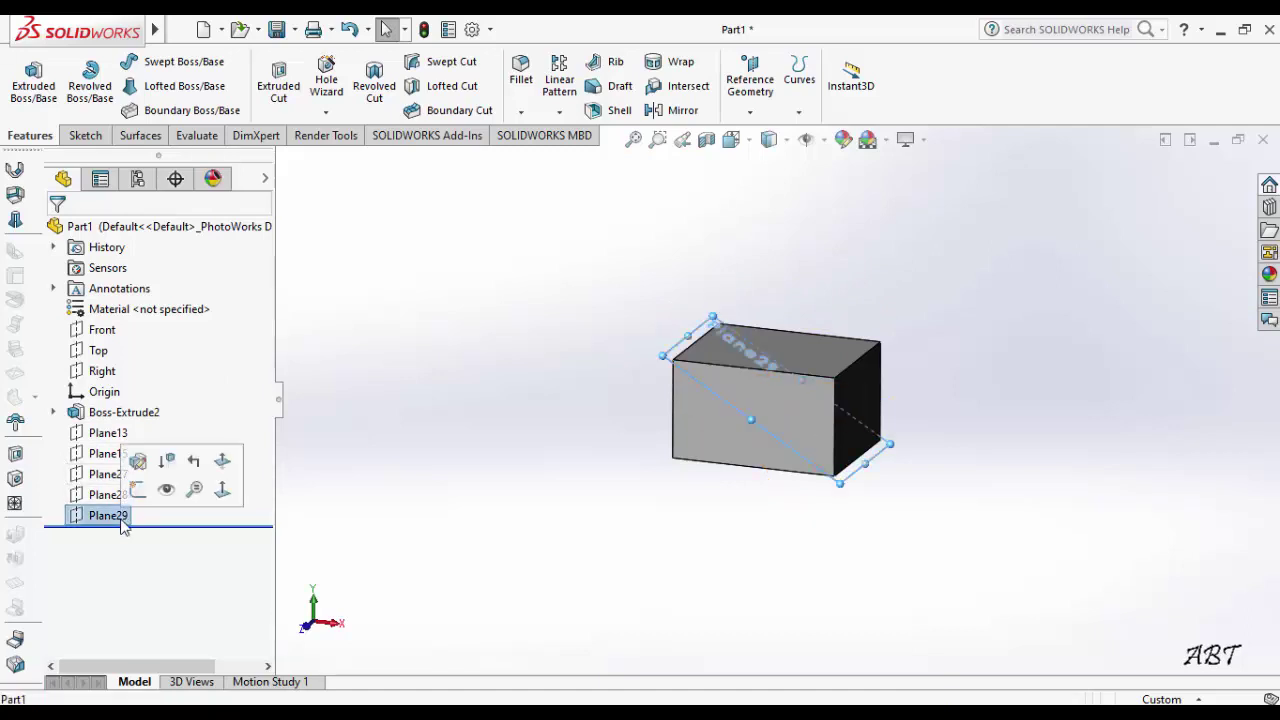
left_click(106, 435)
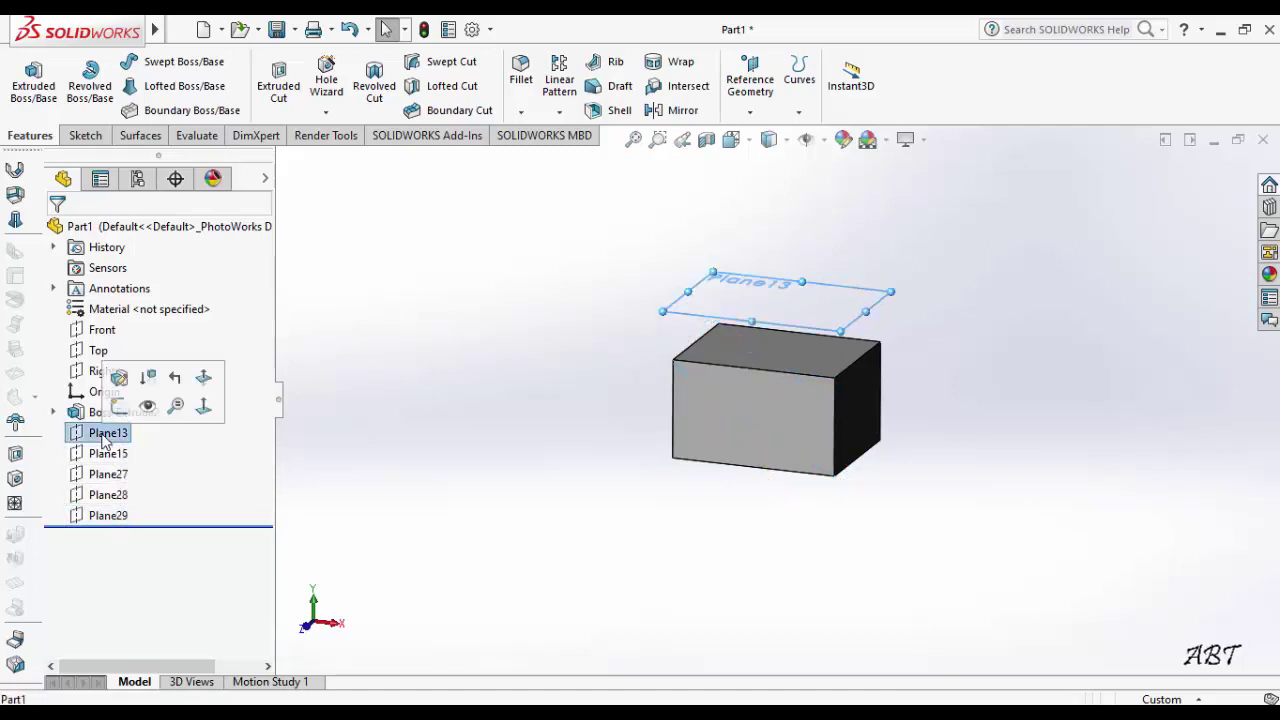
right_click(104, 436)
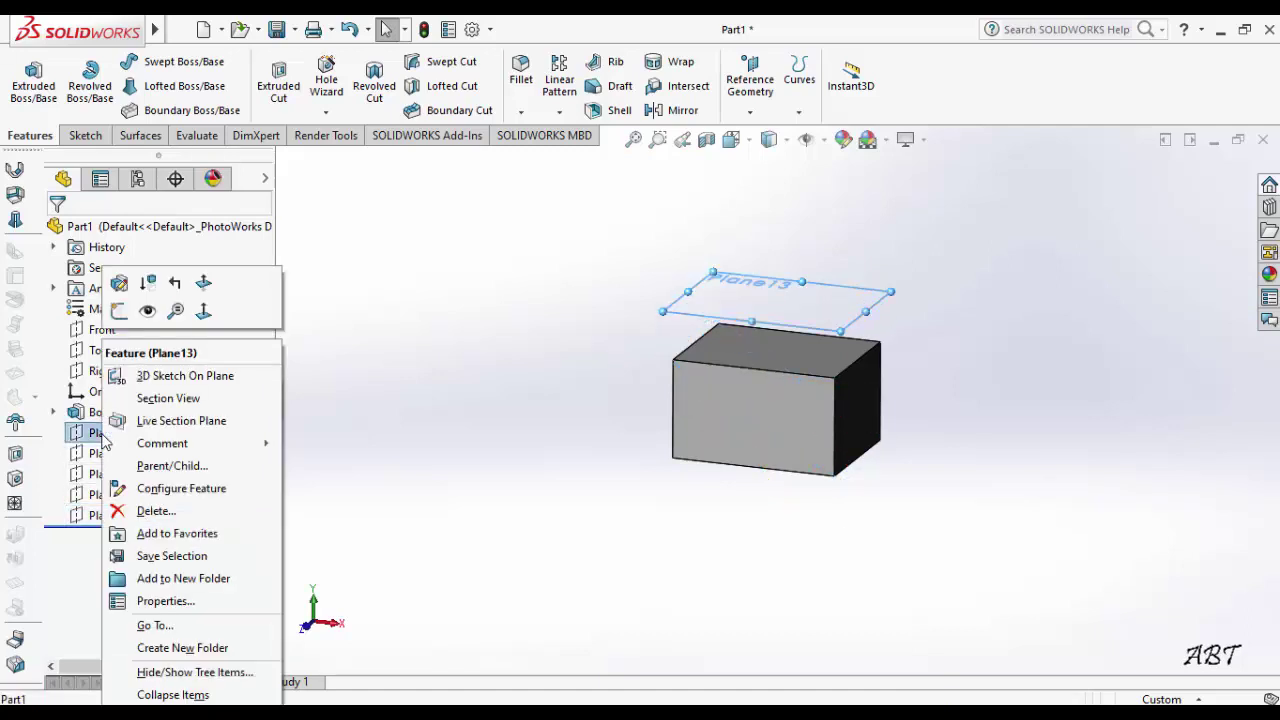
left_click(118, 311)
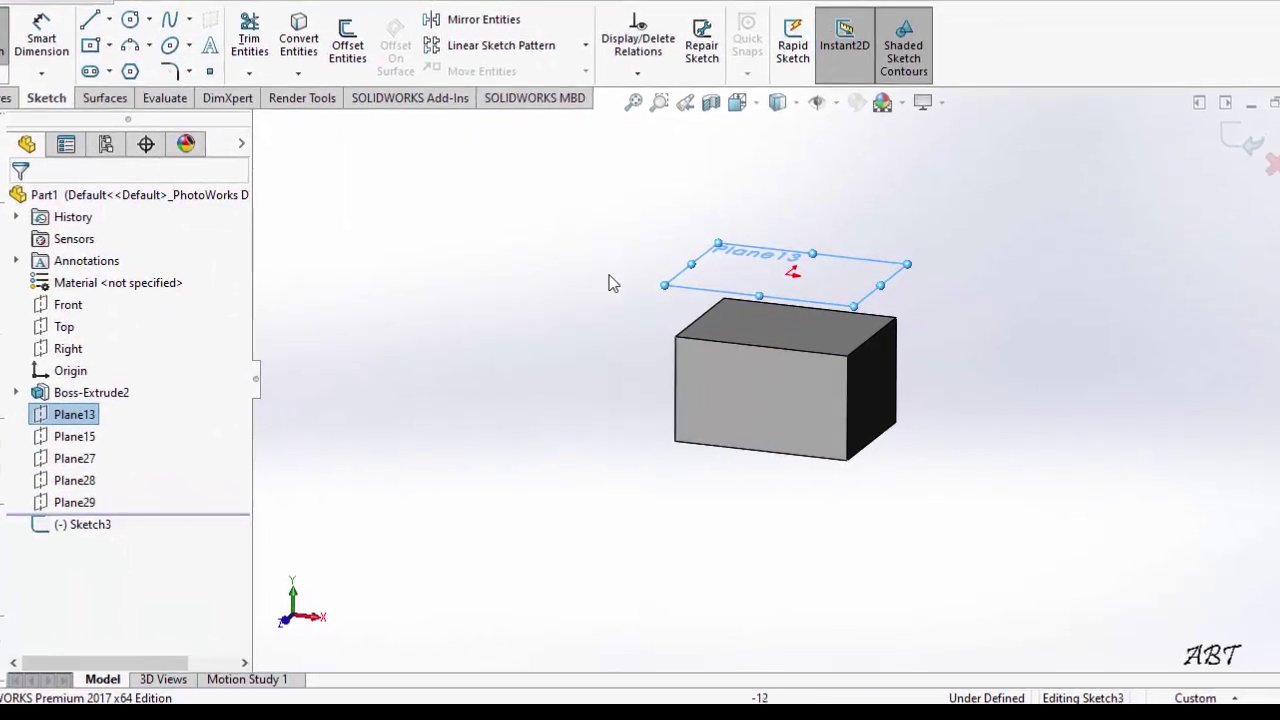
right_click(757, 276)
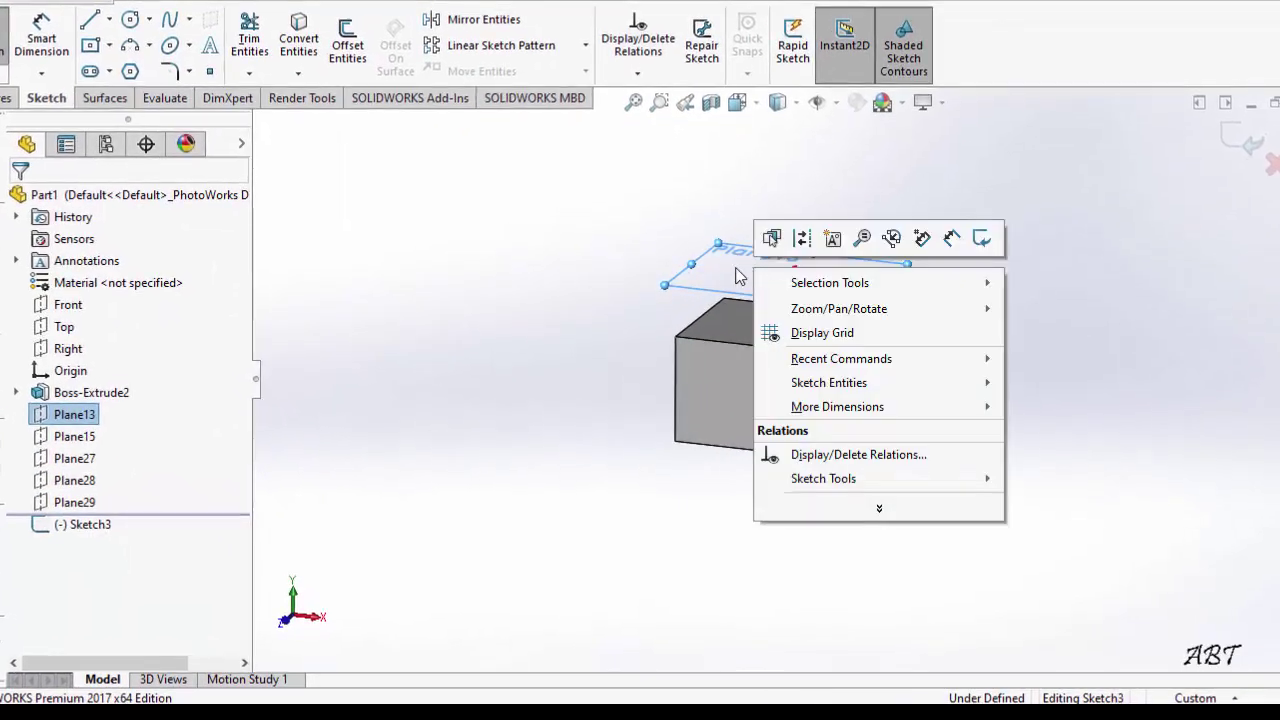
left_click(738, 273)
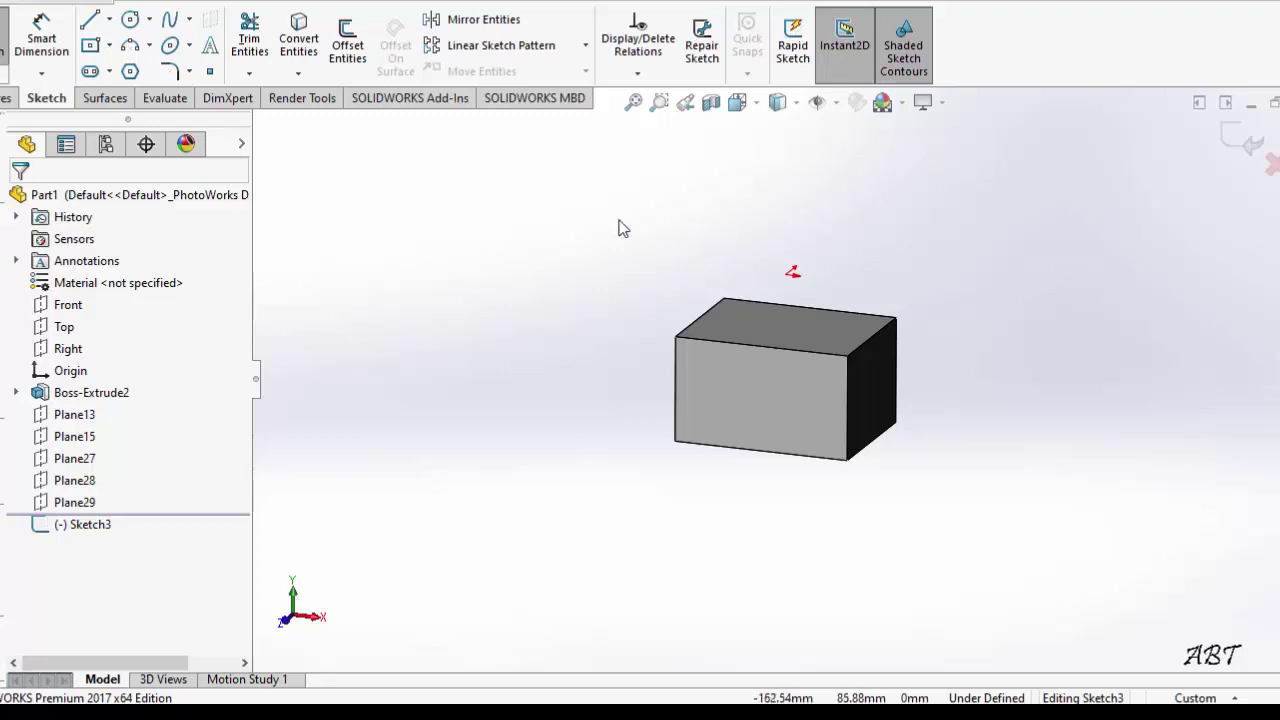
Step: Draw a circle of about 43.18 mm radius centred on Plane13
left_click(130, 19)
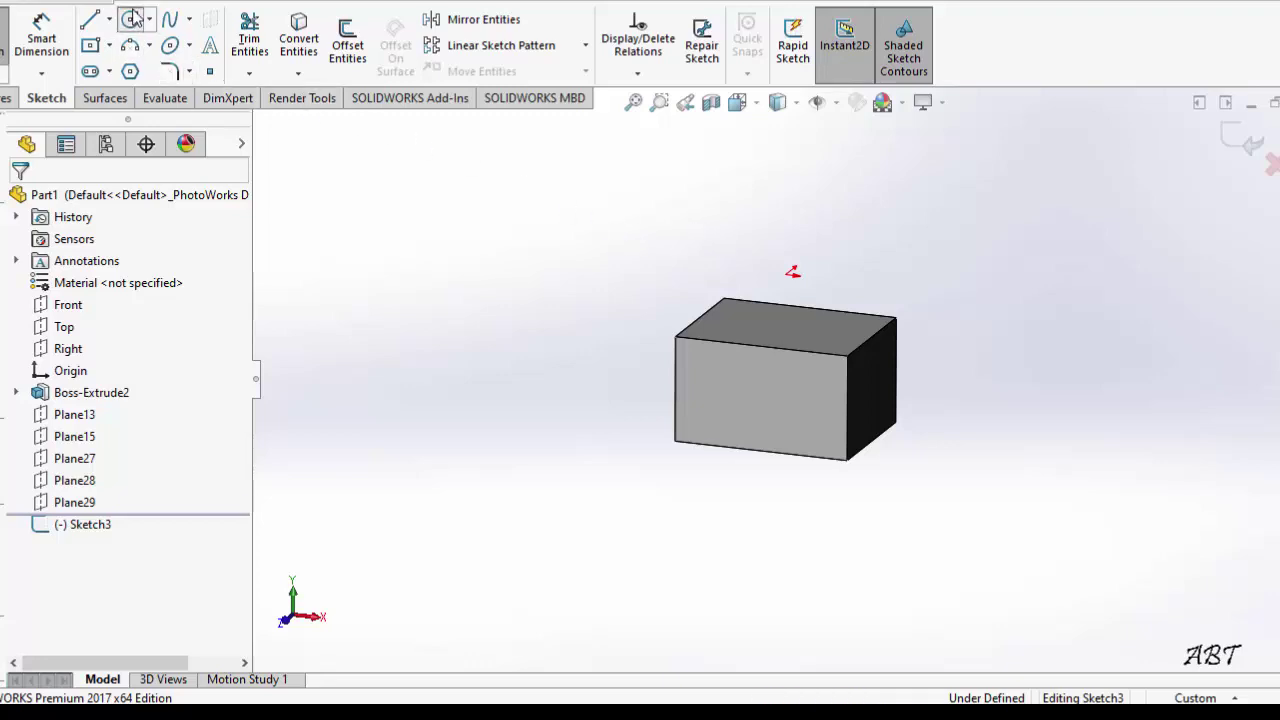
left_click(790, 273)
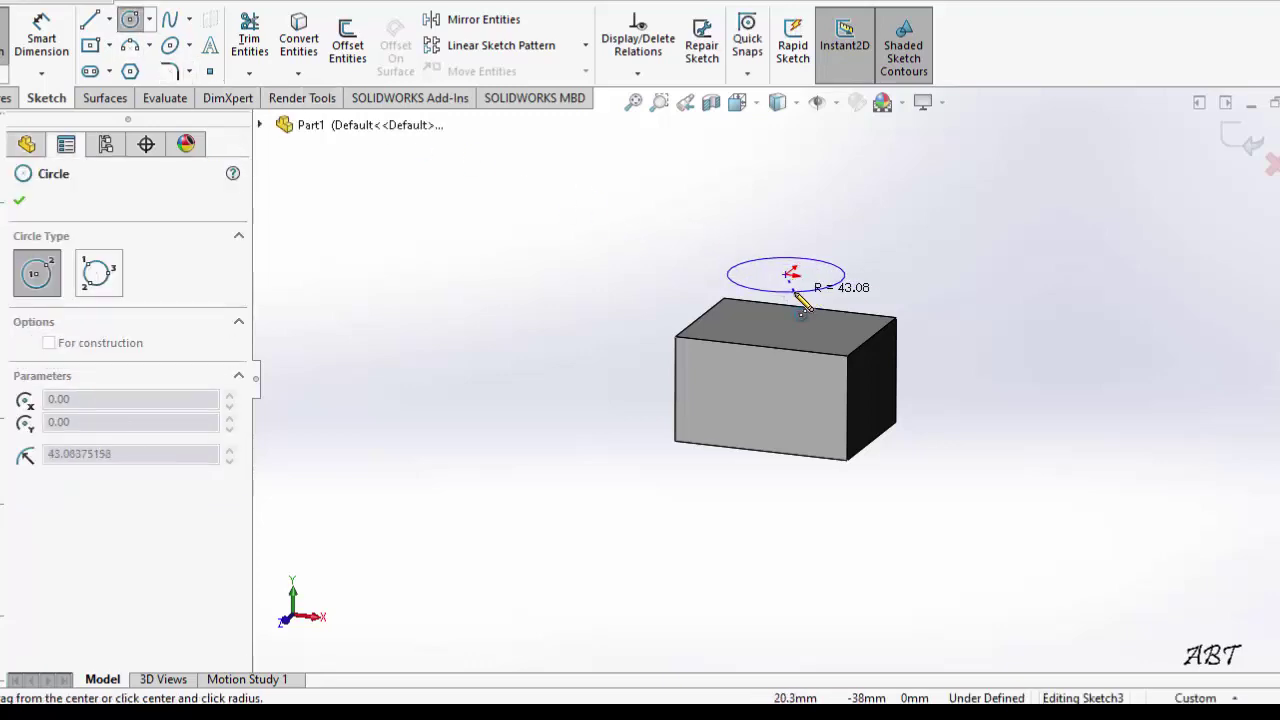
left_click(803, 308)
mouse_move(571, 251)
middle_mouse_down()
mouse_move(639, 365)
mouse_move(557, 286)
middle_mouse_up()
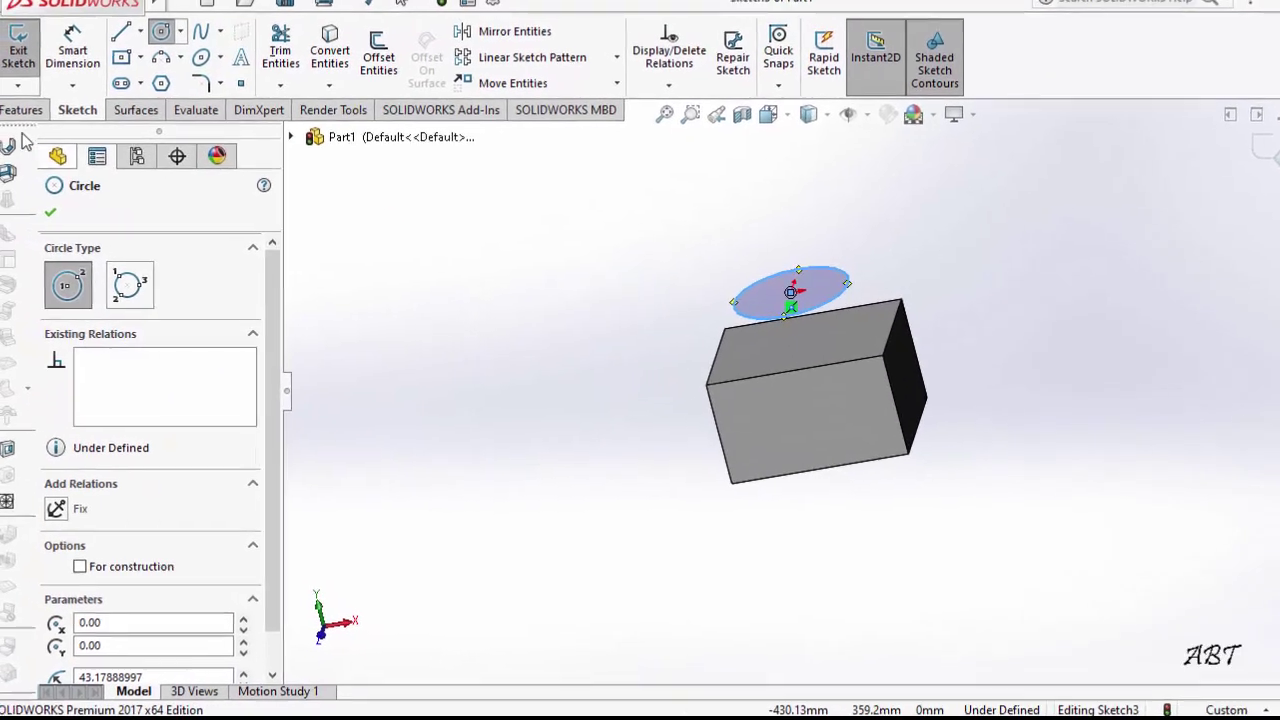
Step: Extrude the circle downward, Up To Surface at the block's top face, as Boss-Extrude3
left_click(21, 110)
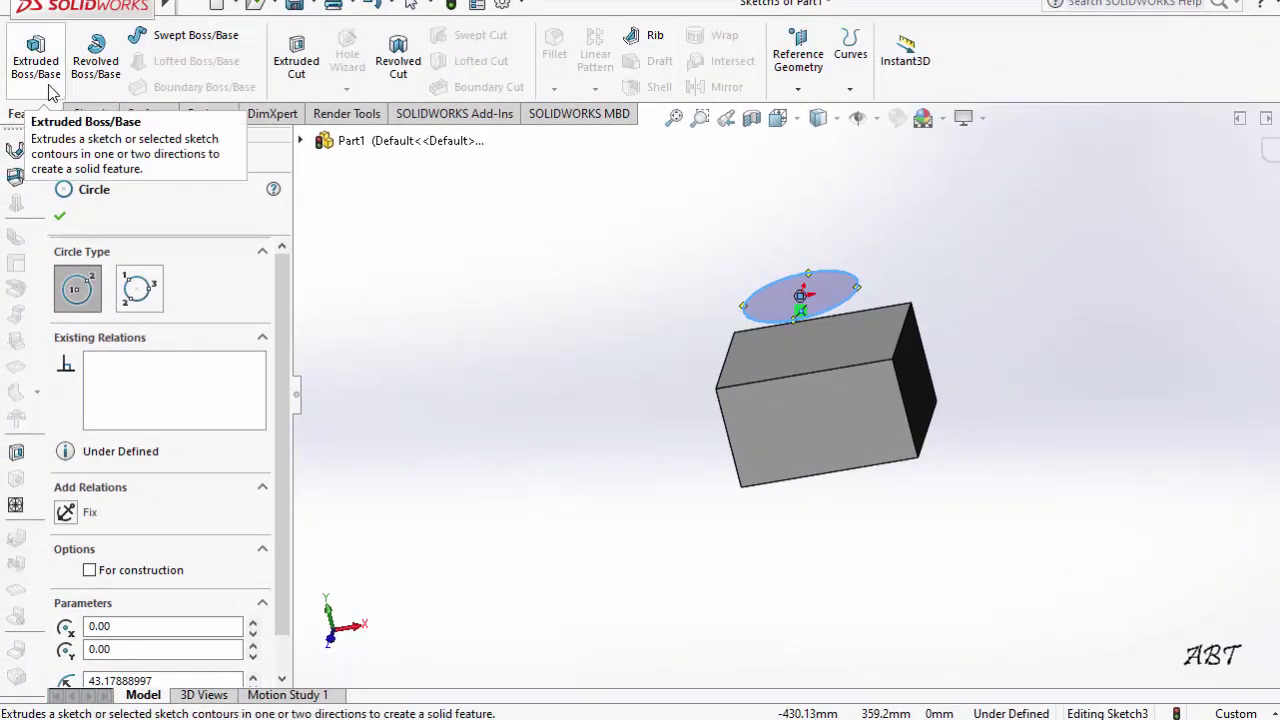
left_click(43, 72)
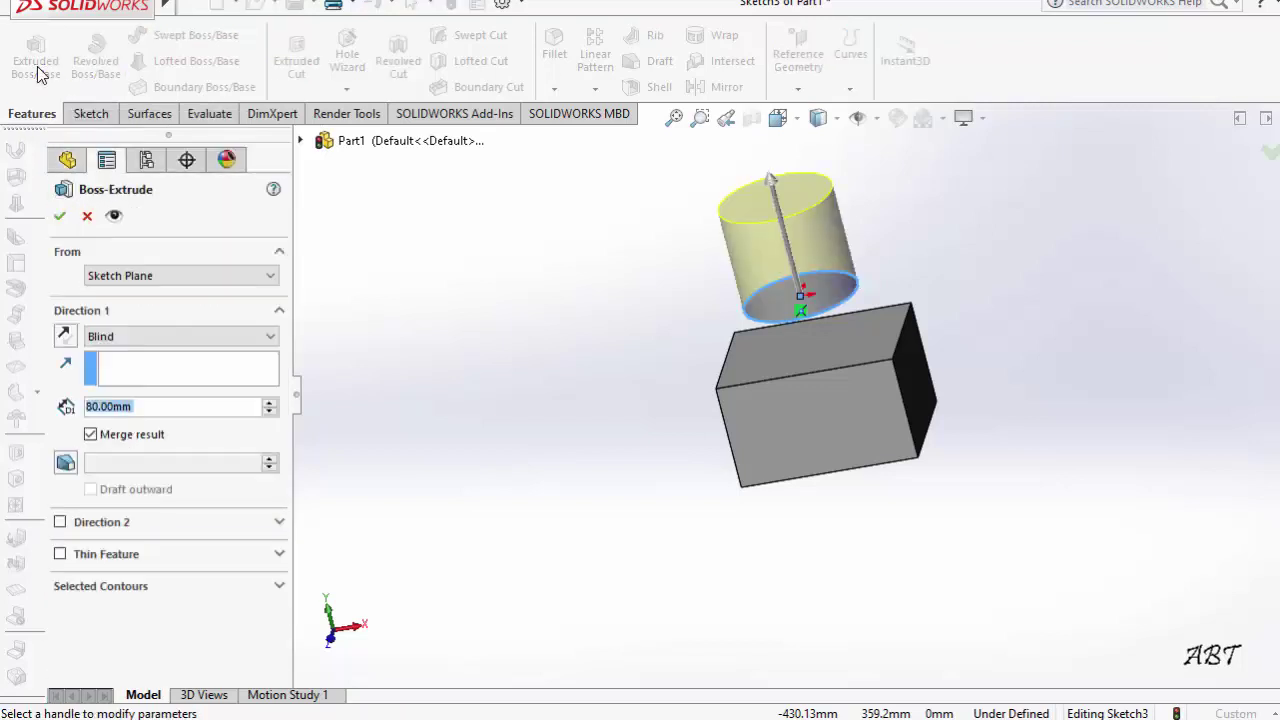
left_click(64, 336)
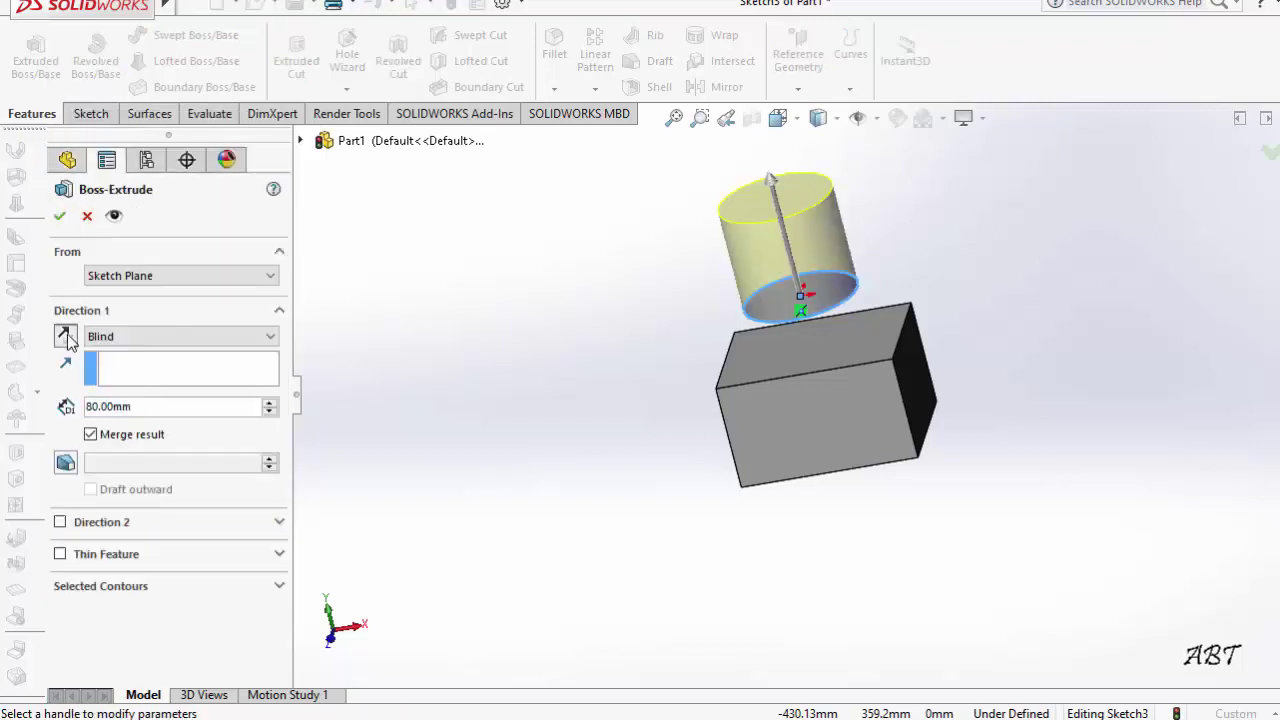
left_click(64, 336)
left_click(65, 337)
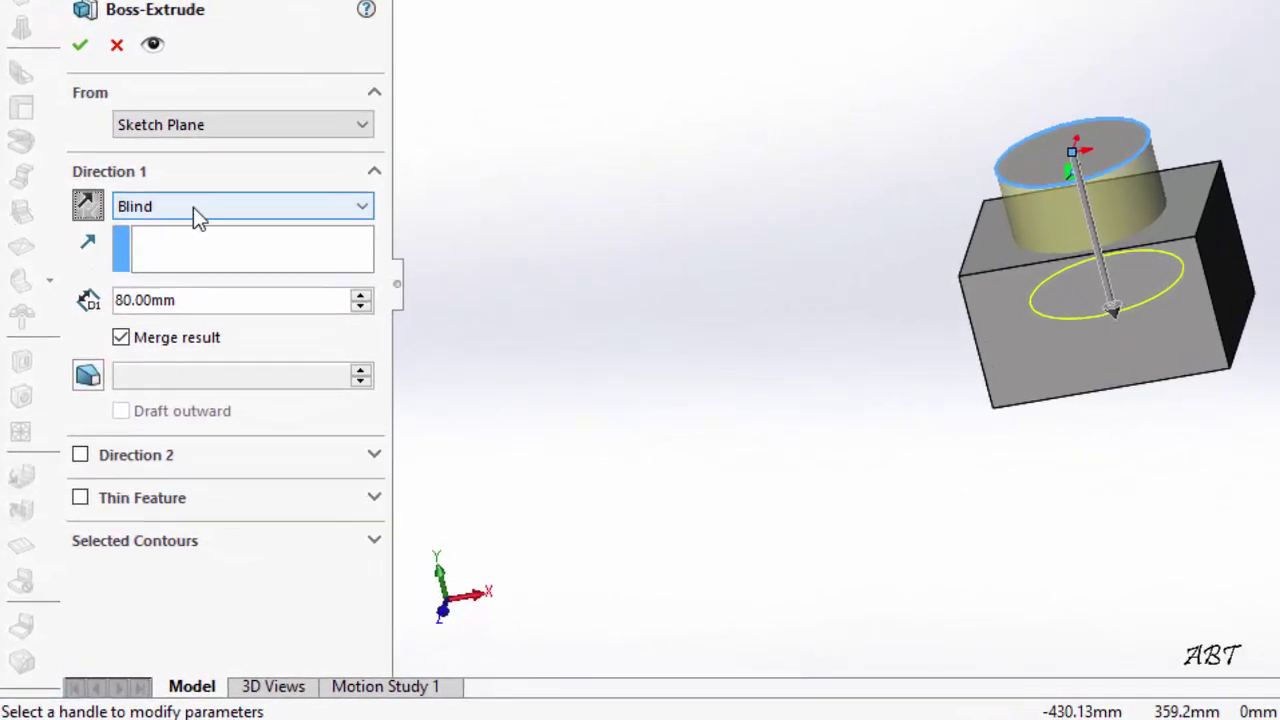
left_click(187, 207)
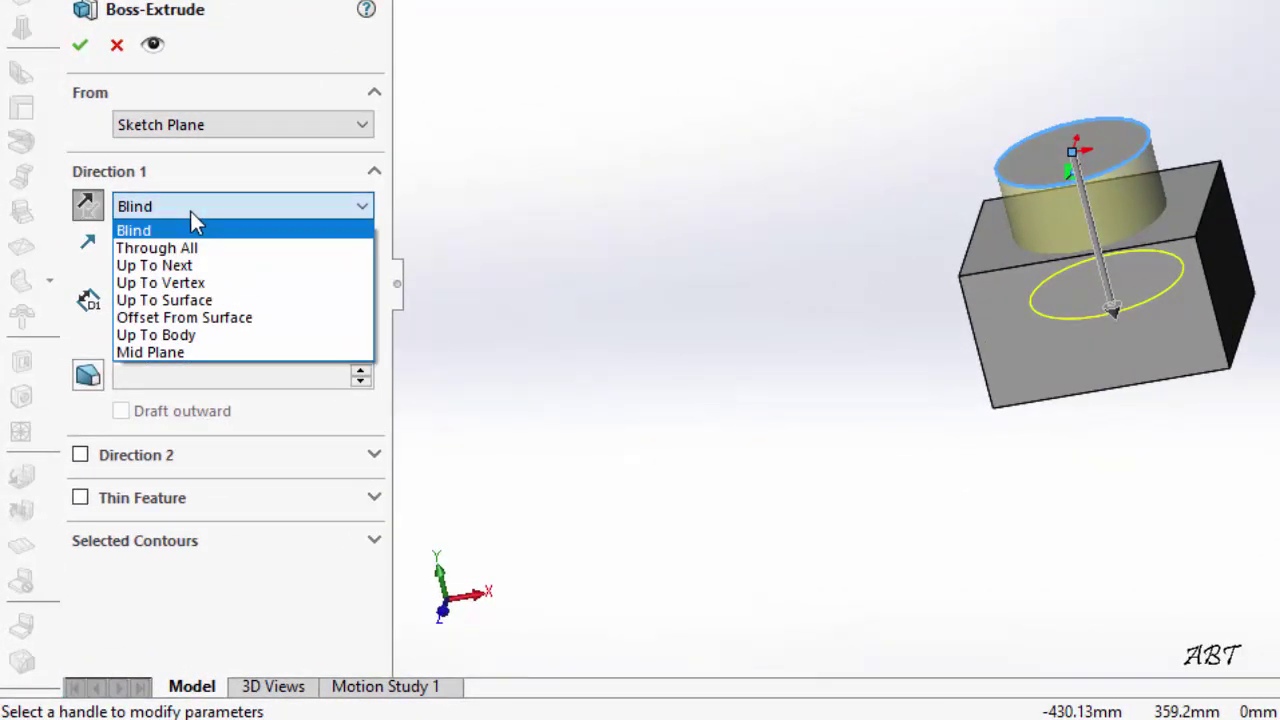
left_click(197, 301)
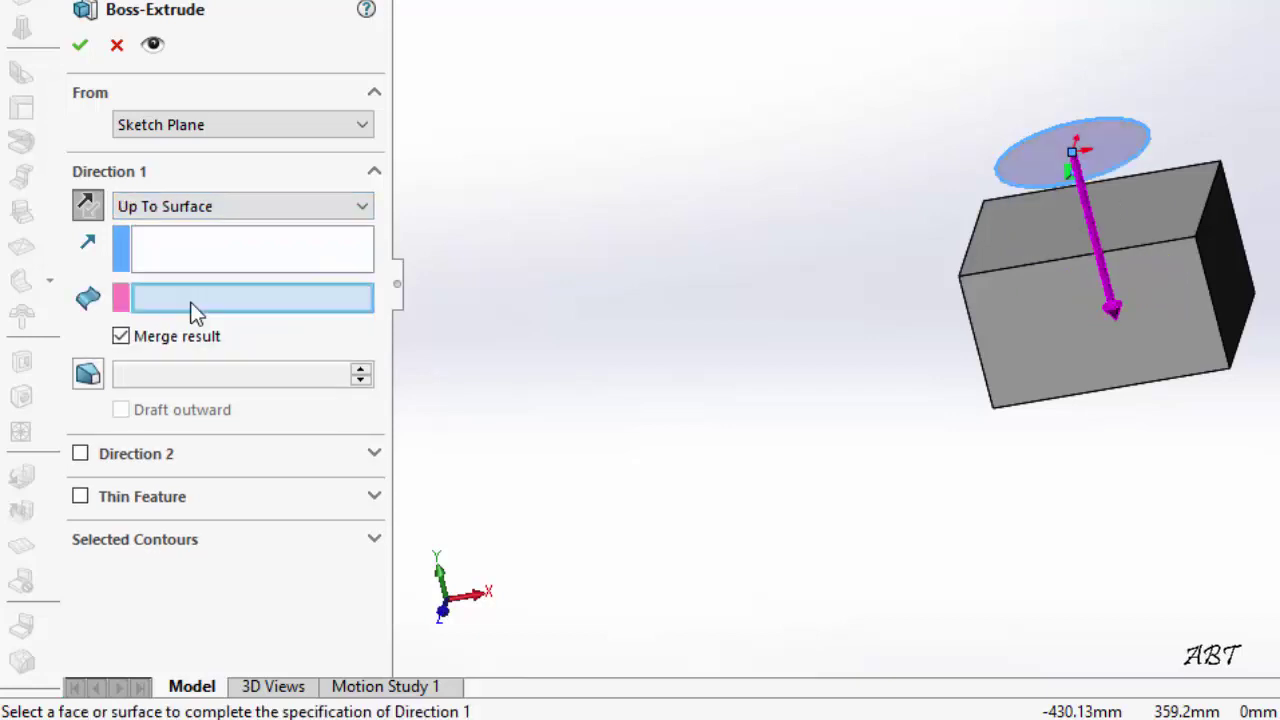
left_click(1012, 247)
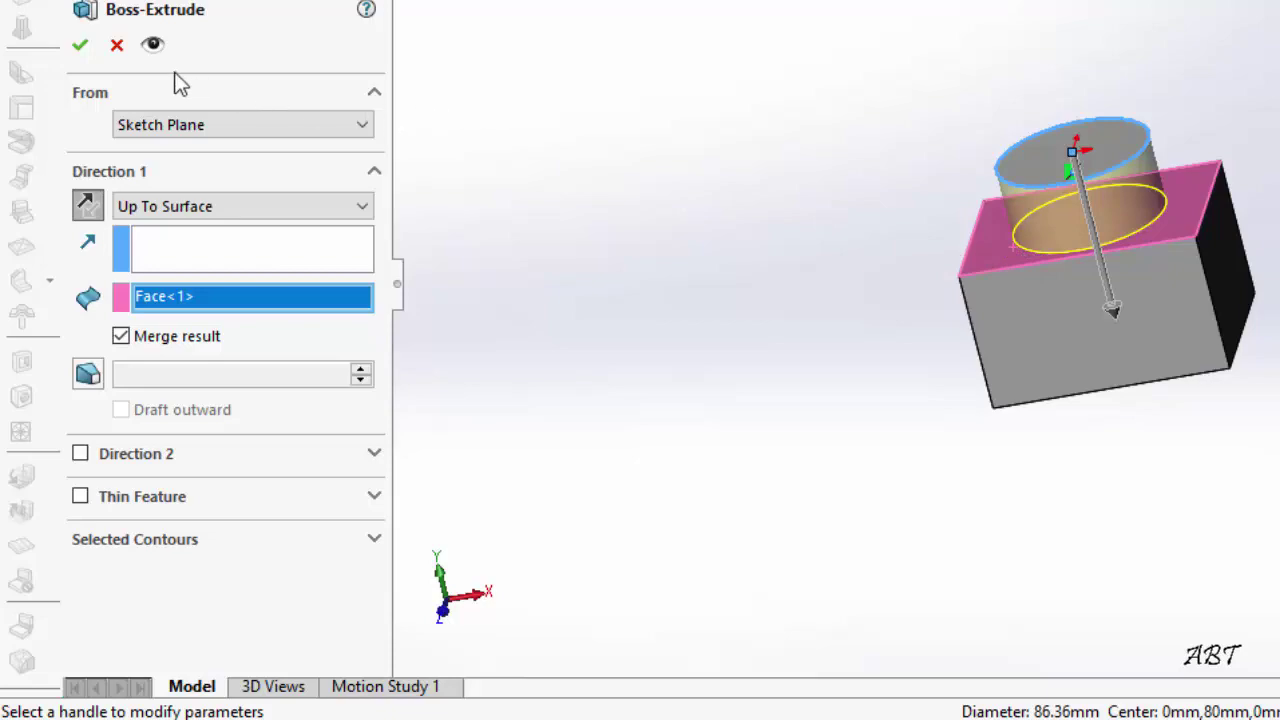
left_click(60, 233)
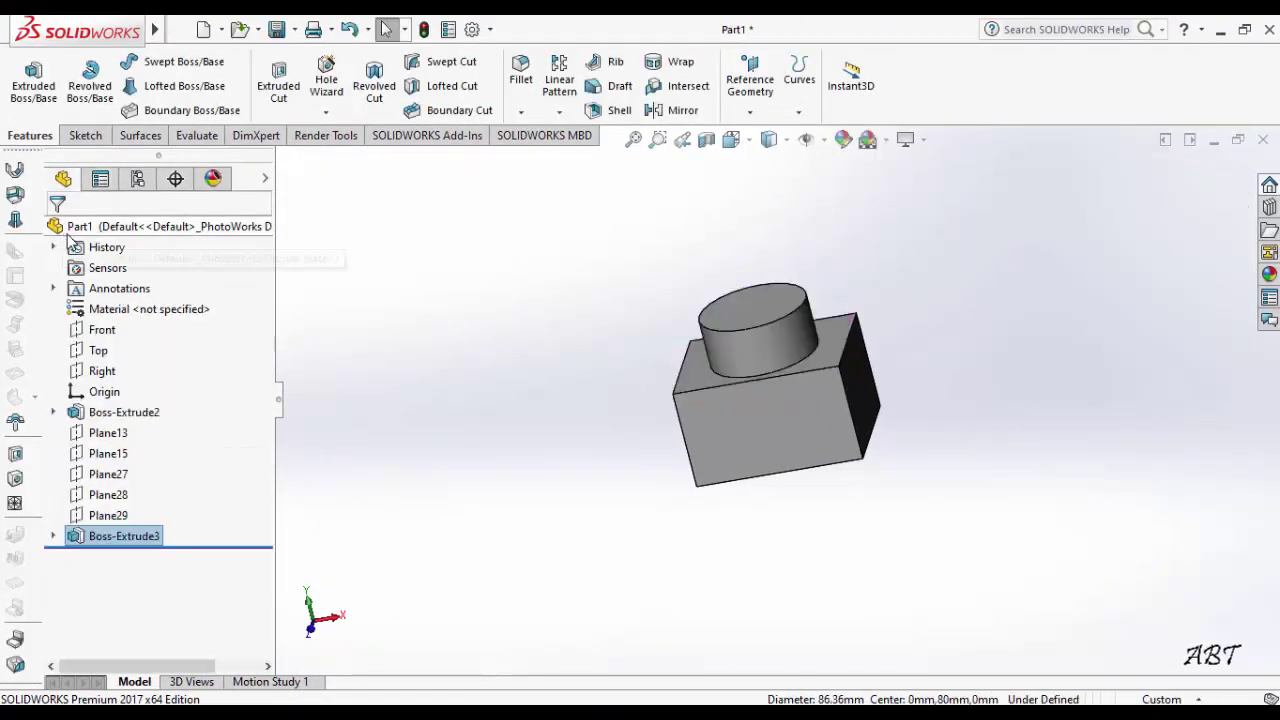
mouse_move(488, 373)
middle_mouse_down()
mouse_move(551, 300)
mouse_move(545, 342)
middle_mouse_up()
scroll(645, 329, "down", 2)
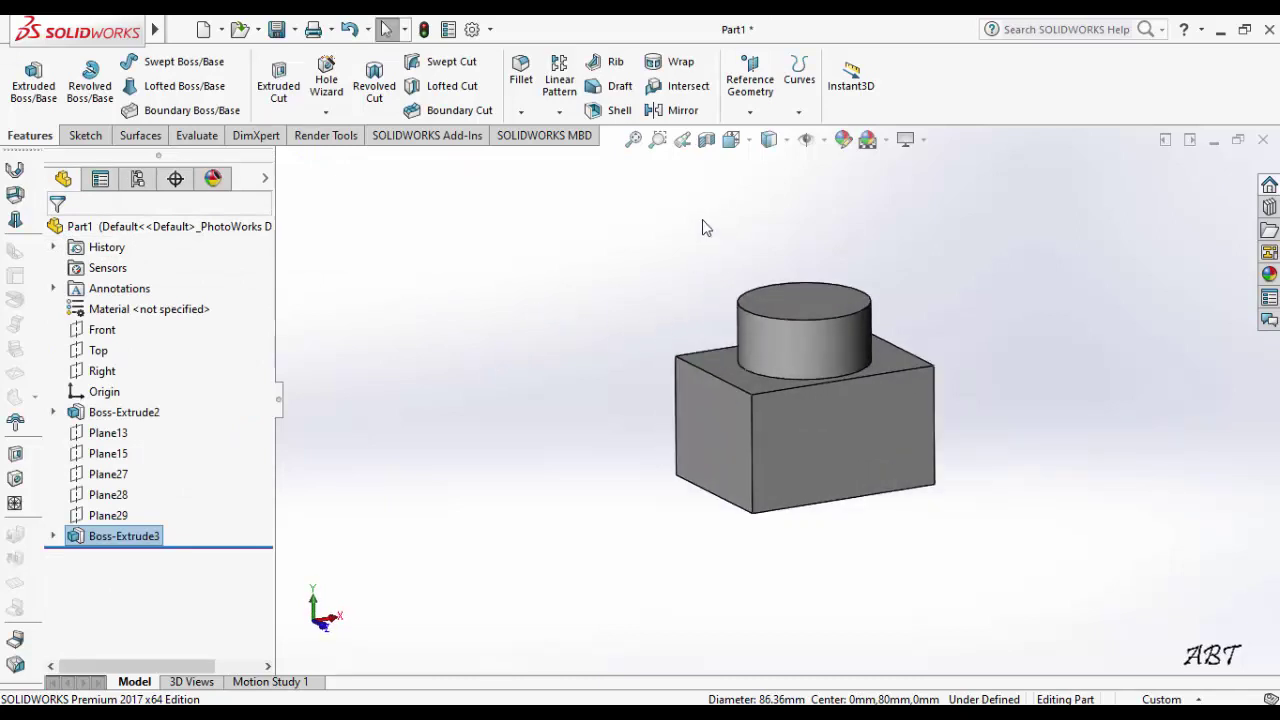
Step: Create Plane30 tangent to the cylinder's side face and perpendicular to the block's front face
left_click(748, 112)
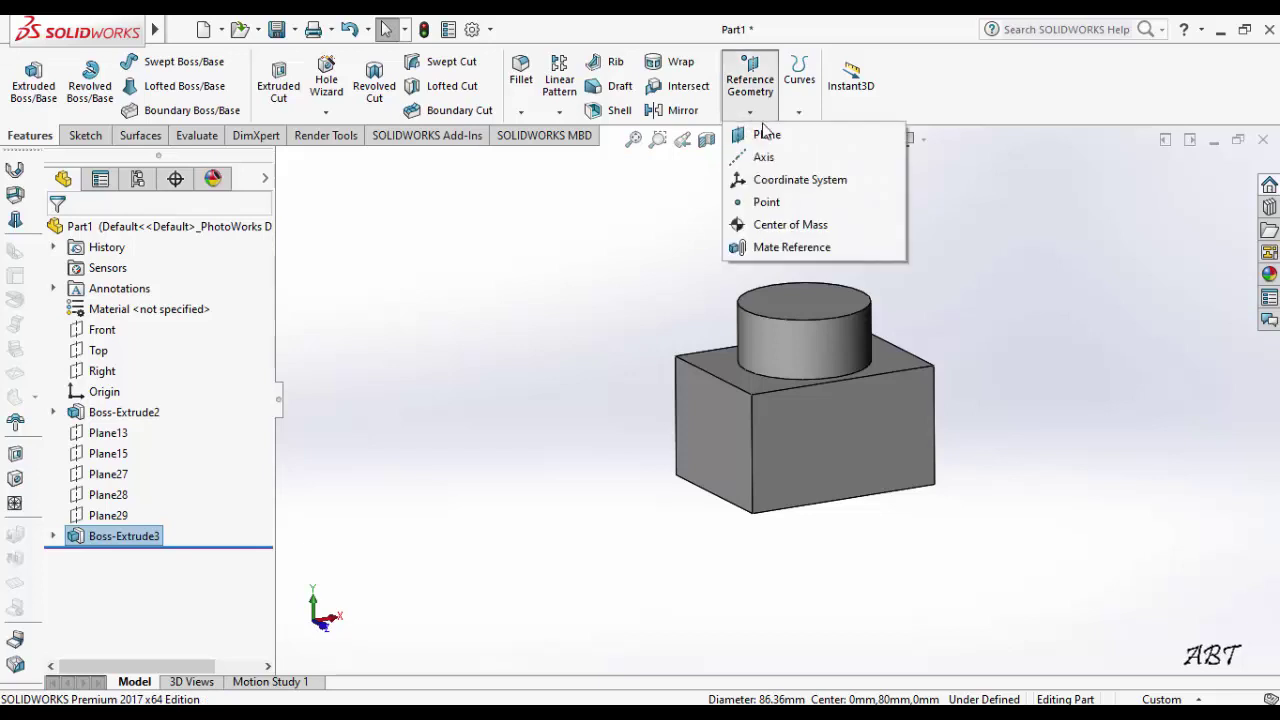
left_click(766, 134)
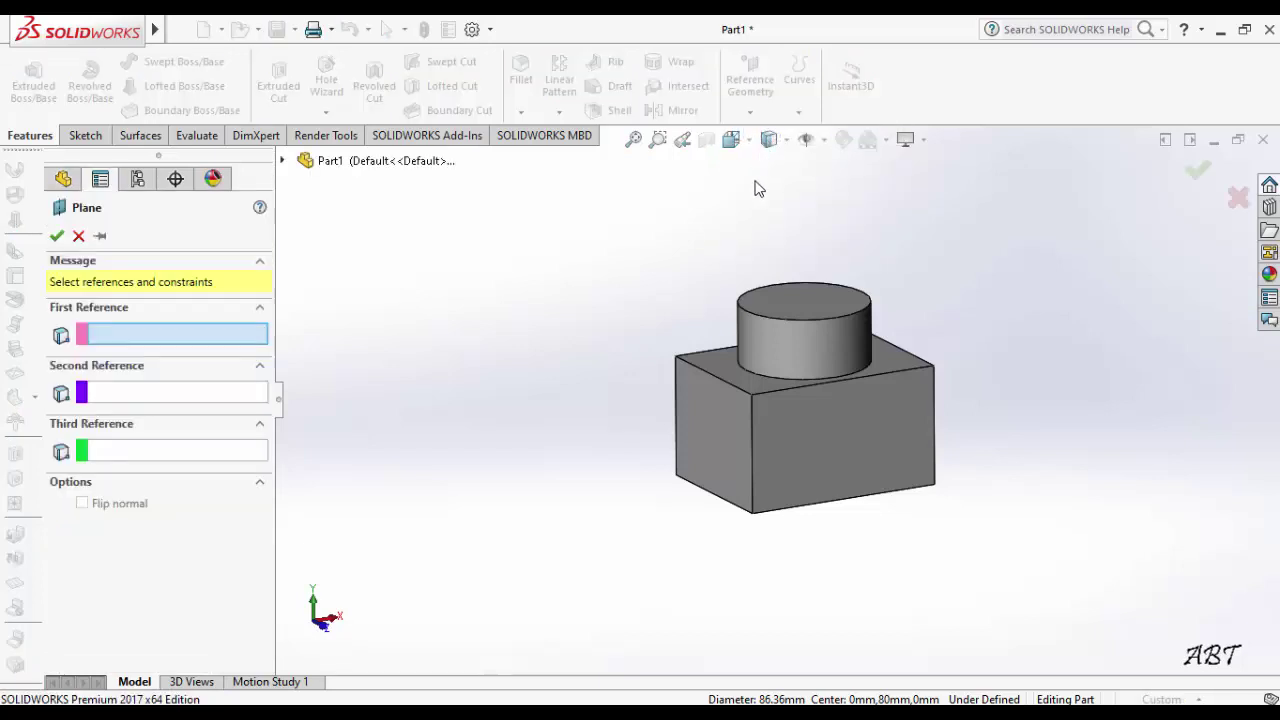
left_click(842, 355)
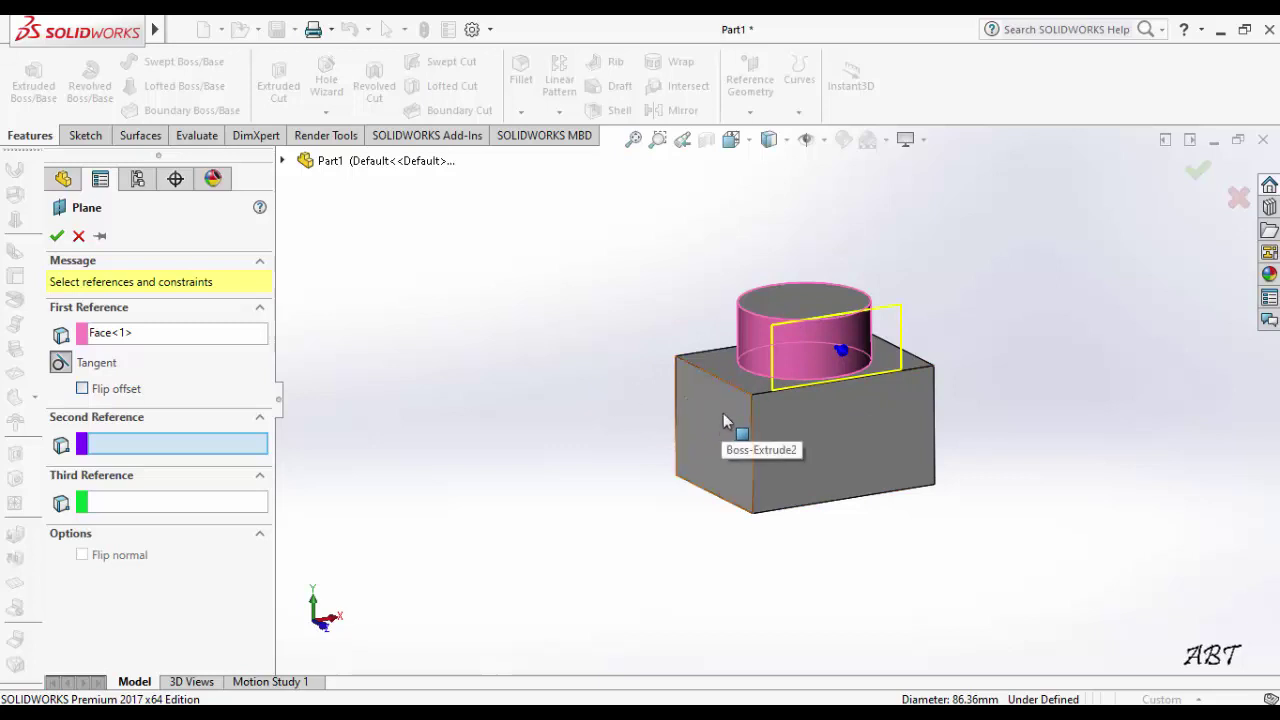
left_click(802, 424)
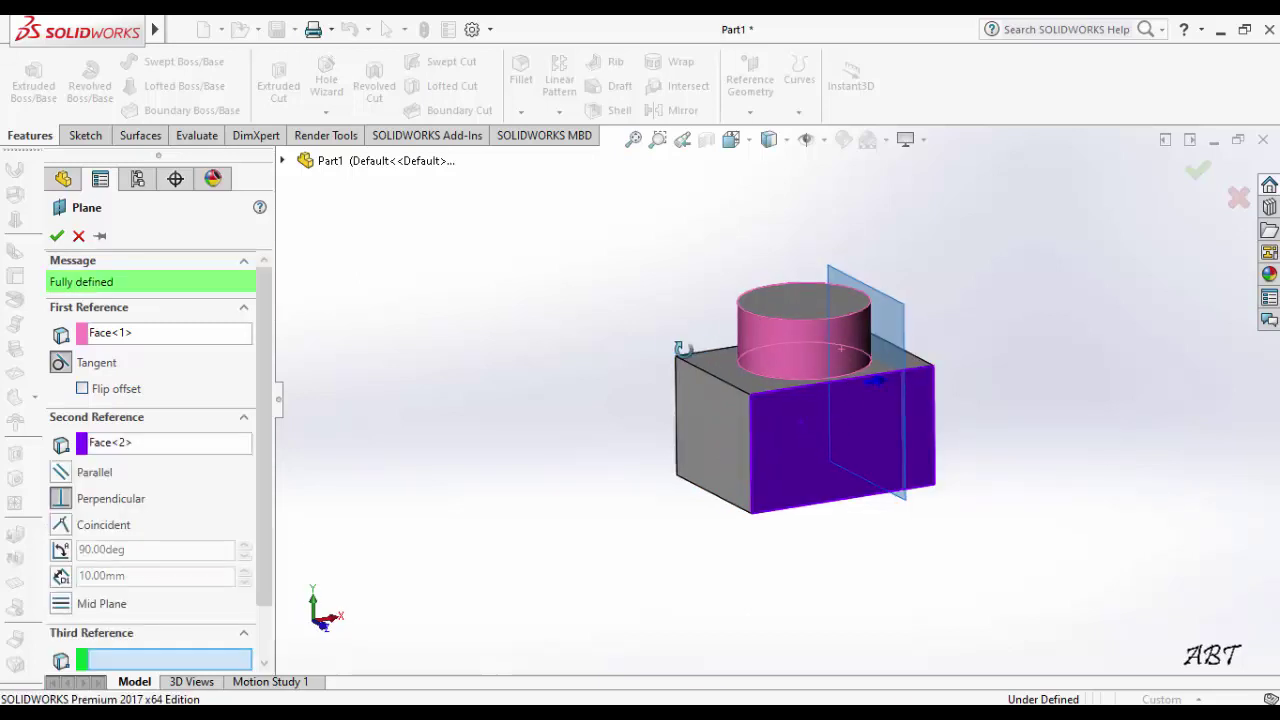
mouse_move(690, 345)
middle_mouse_down()
mouse_move(650, 377)
mouse_move(757, 367)
middle_mouse_up()
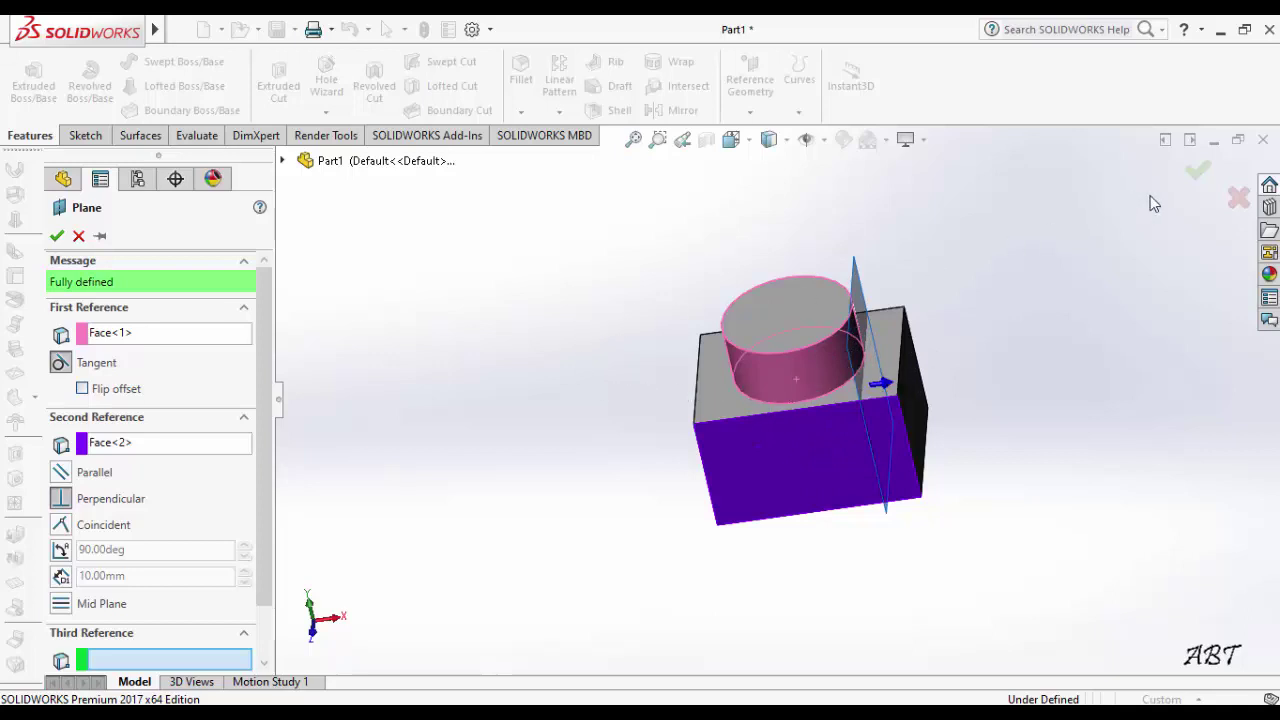
left_click(1190, 174)
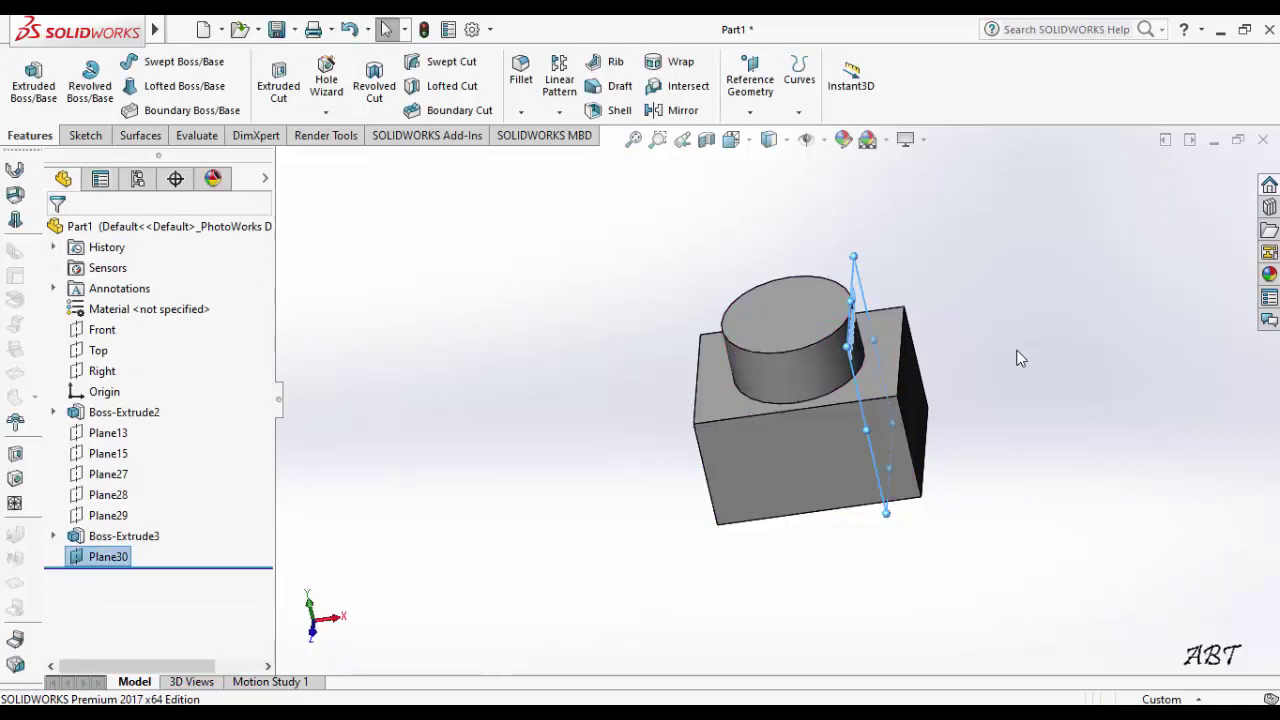
mouse_move(1041, 279)
middle_mouse_down()
mouse_move(1086, 243)
mouse_move(1103, 277)
mouse_move(1034, 269)
mouse_move(957, 291)
mouse_move(943, 323)
mouse_move(1054, 307)
middle_mouse_up()
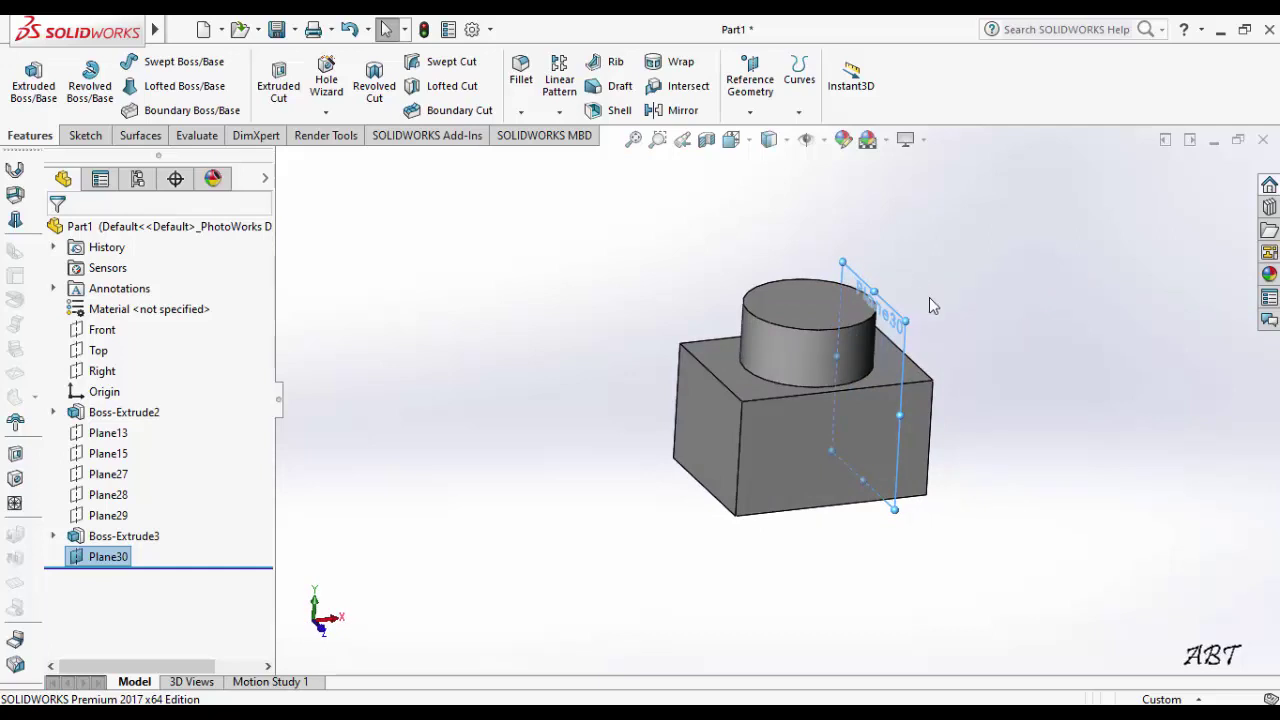
mouse_move(929, 303)
middle_mouse_down()
mouse_move(909, 286)
mouse_move(874, 310)
middle_mouse_up()
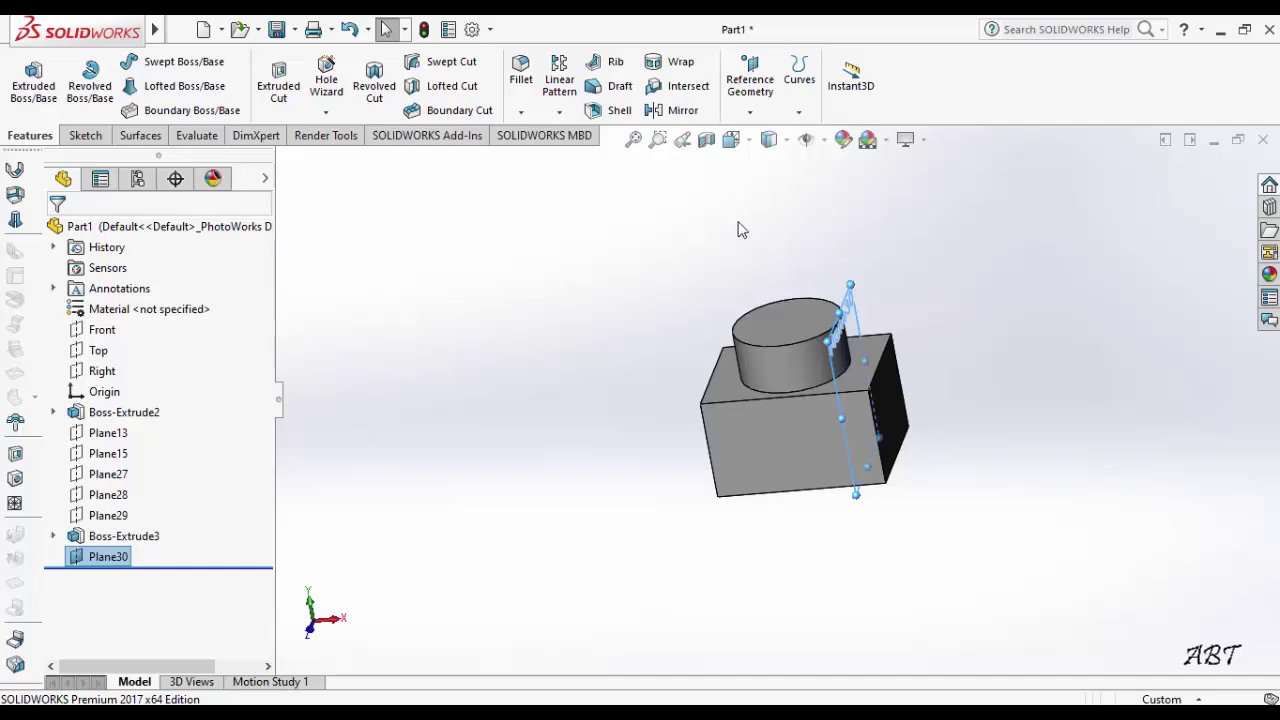
Step: Create a new part document and start a sketch on its Top plane
left_click(204, 30)
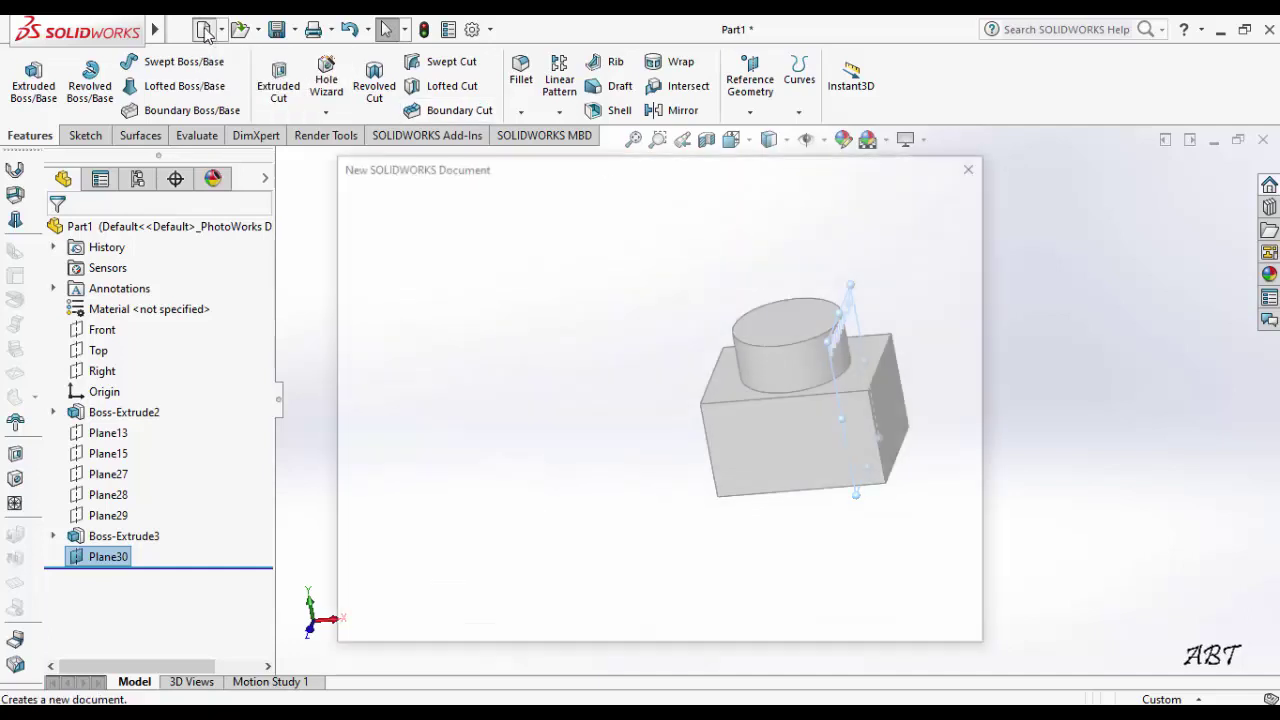
left_click(750, 610)
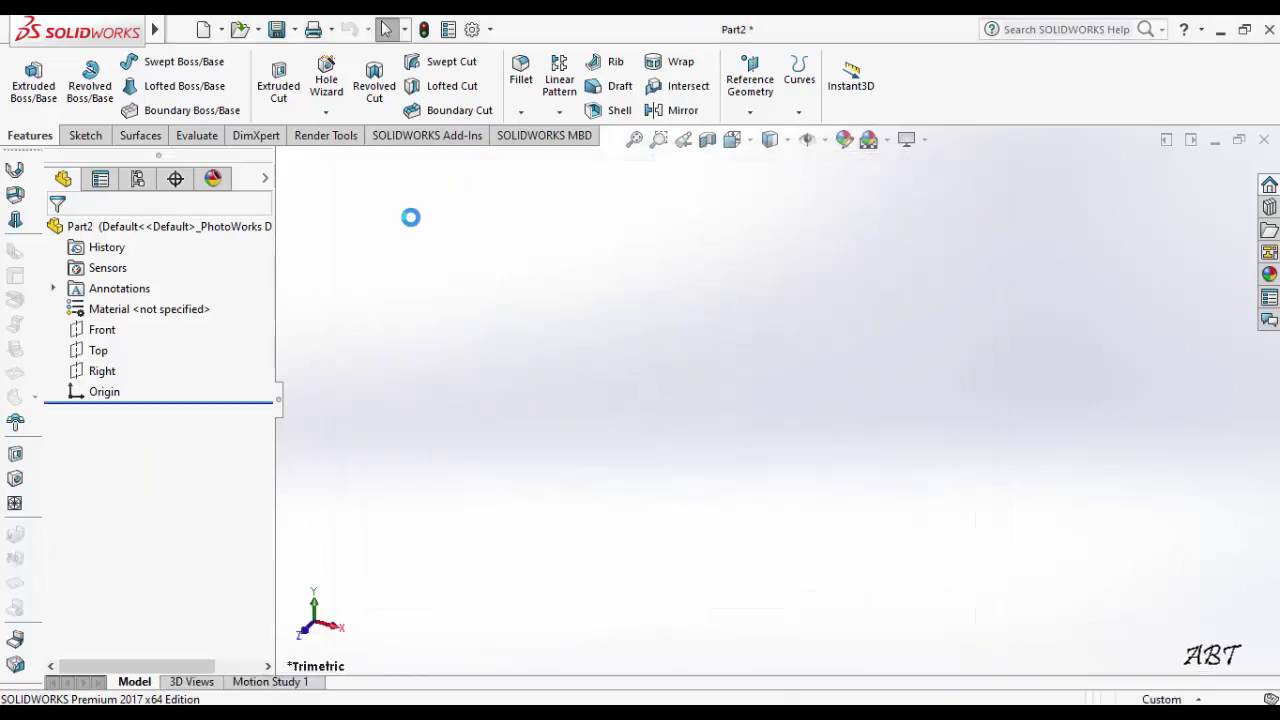
right_click(98, 353)
left_click(112, 318)
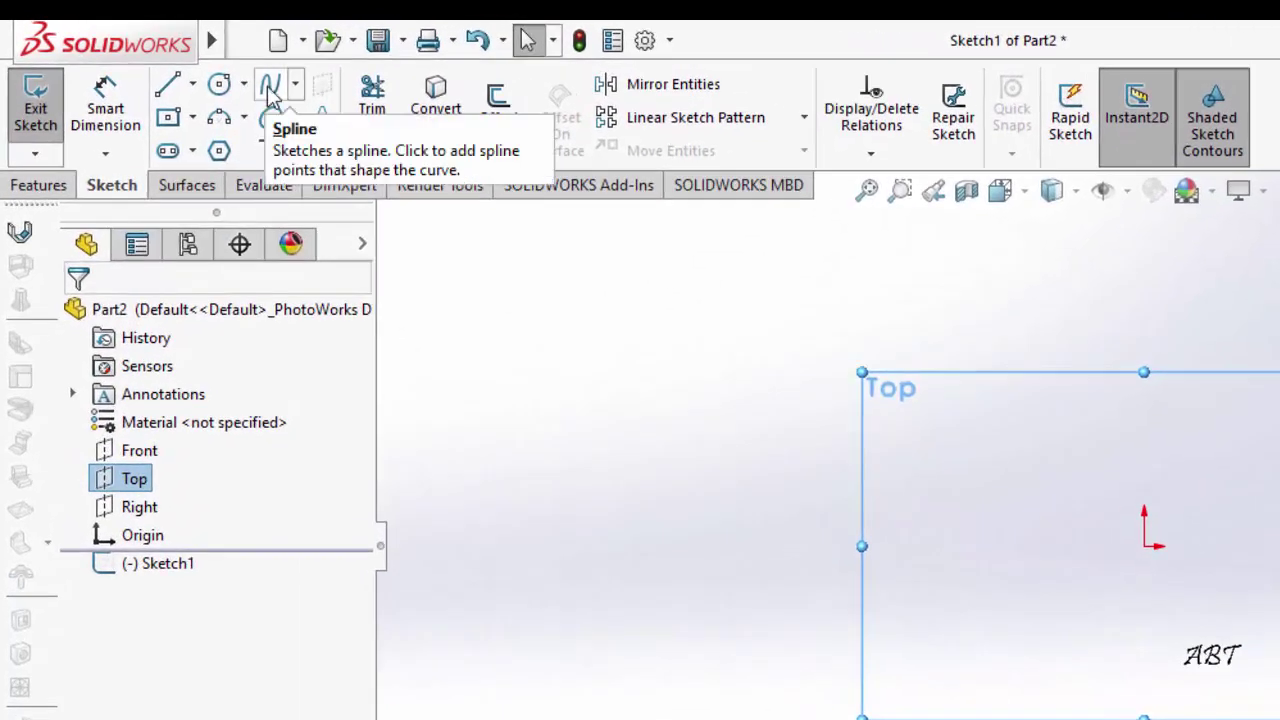
Step: Draw a wavy open spline through several points from left to right
left_click(268, 86)
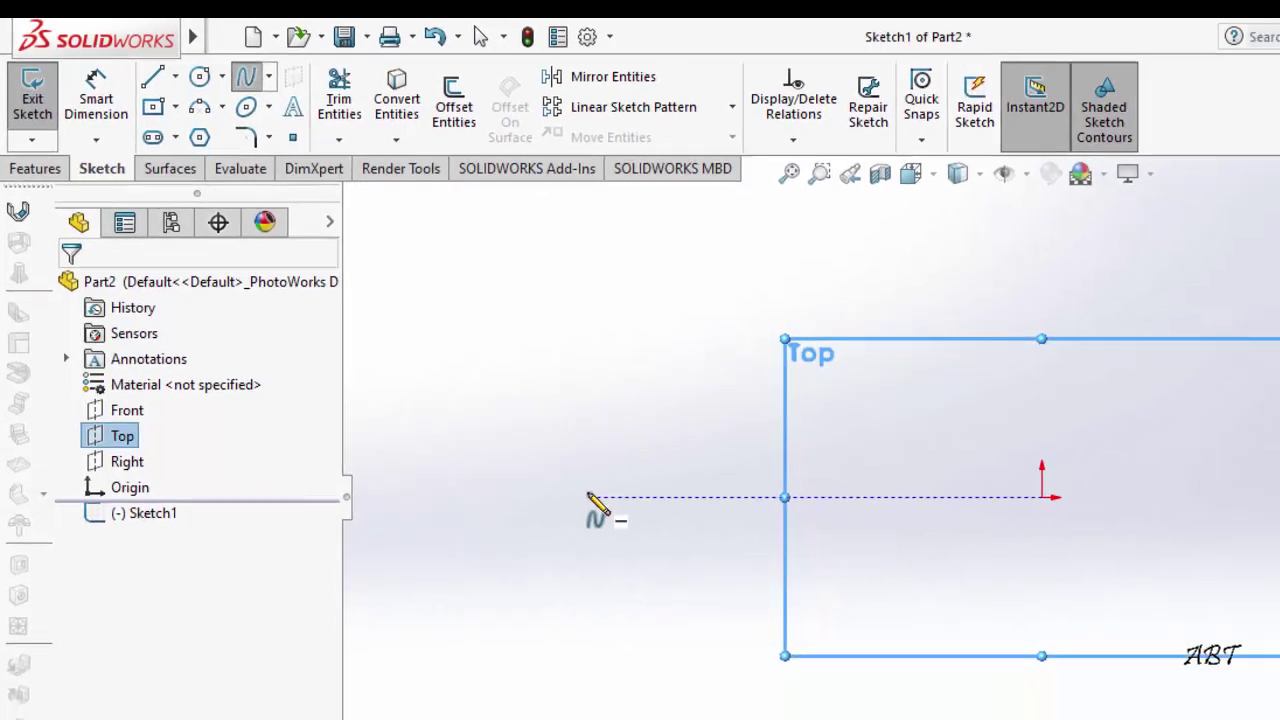
left_click(473, 399)
left_click(597, 349)
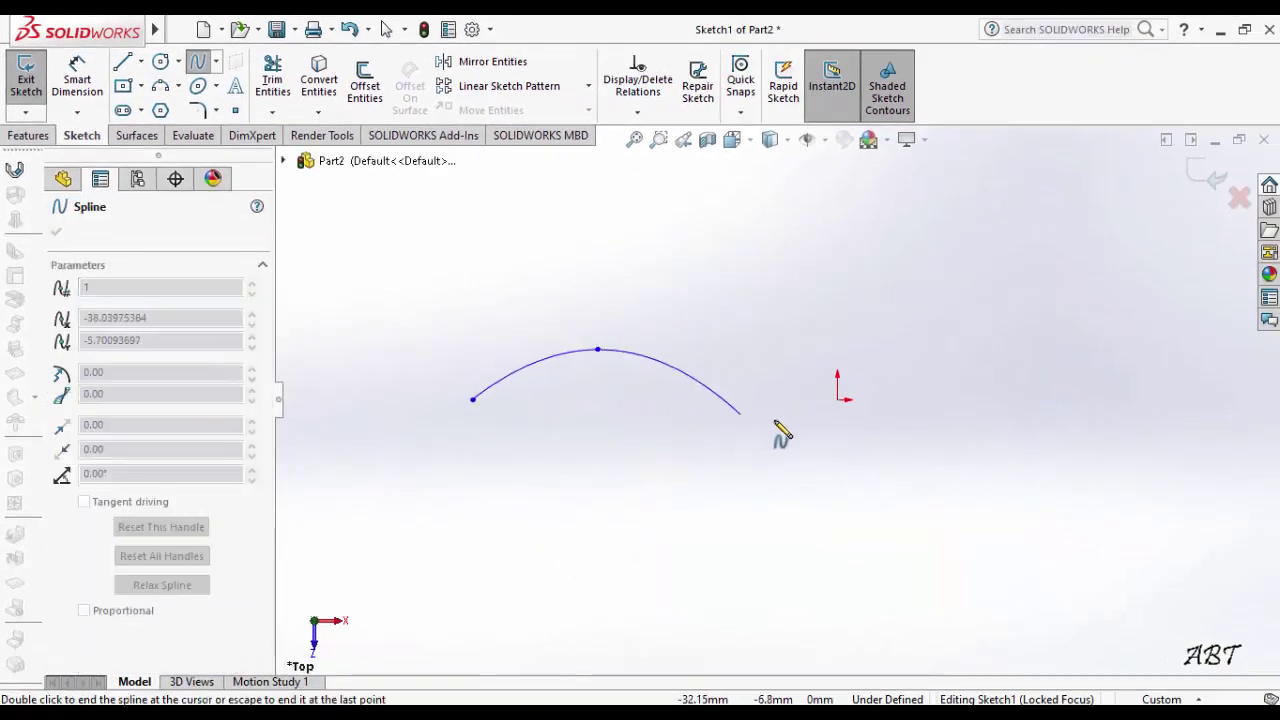
left_click(776, 419)
left_click(978, 336)
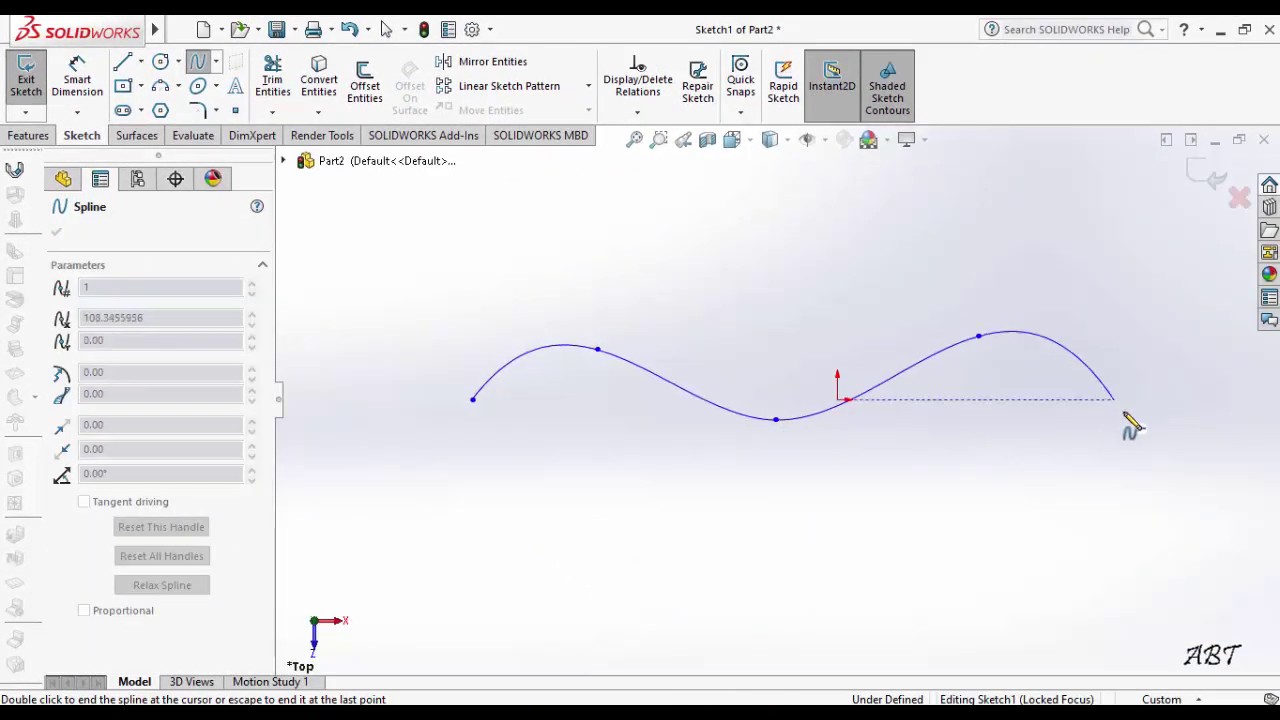
right_click(1131, 417)
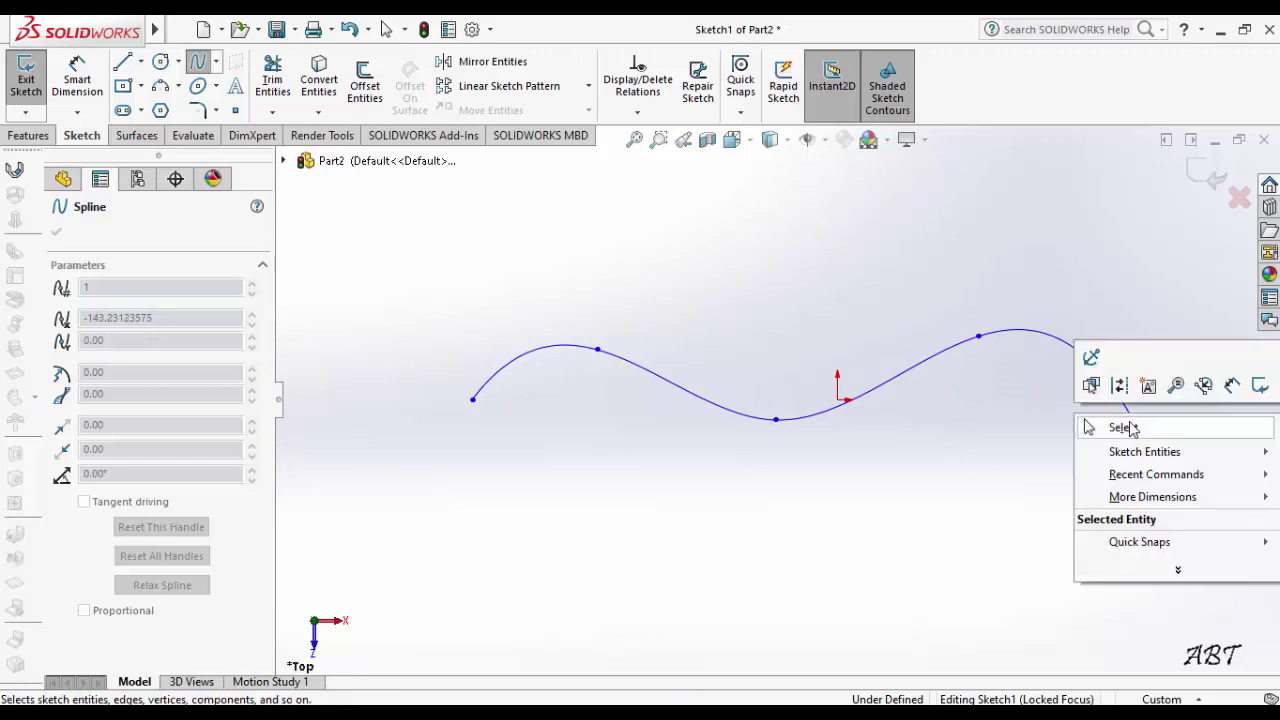
left_click(1128, 429)
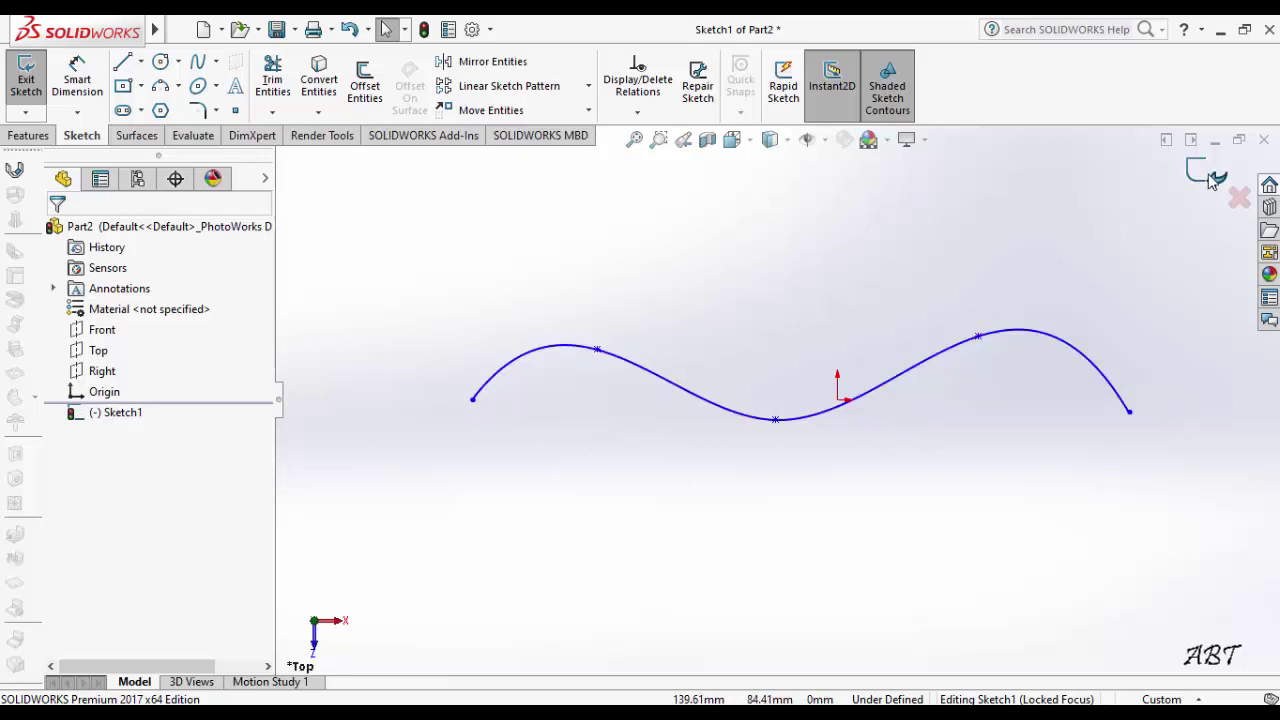
Step: Exit the sketch and create Plane1 perpendicular to the spline at its left endpoint
left_click(1210, 178)
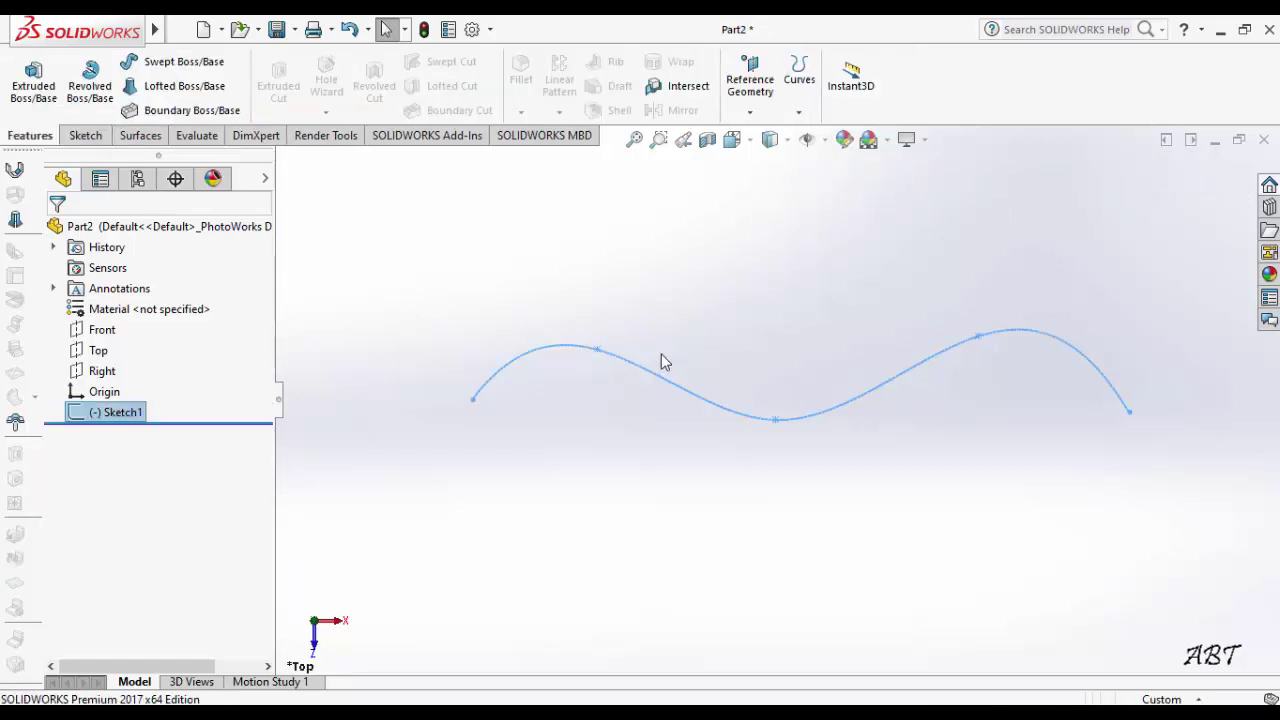
left_click(659, 265)
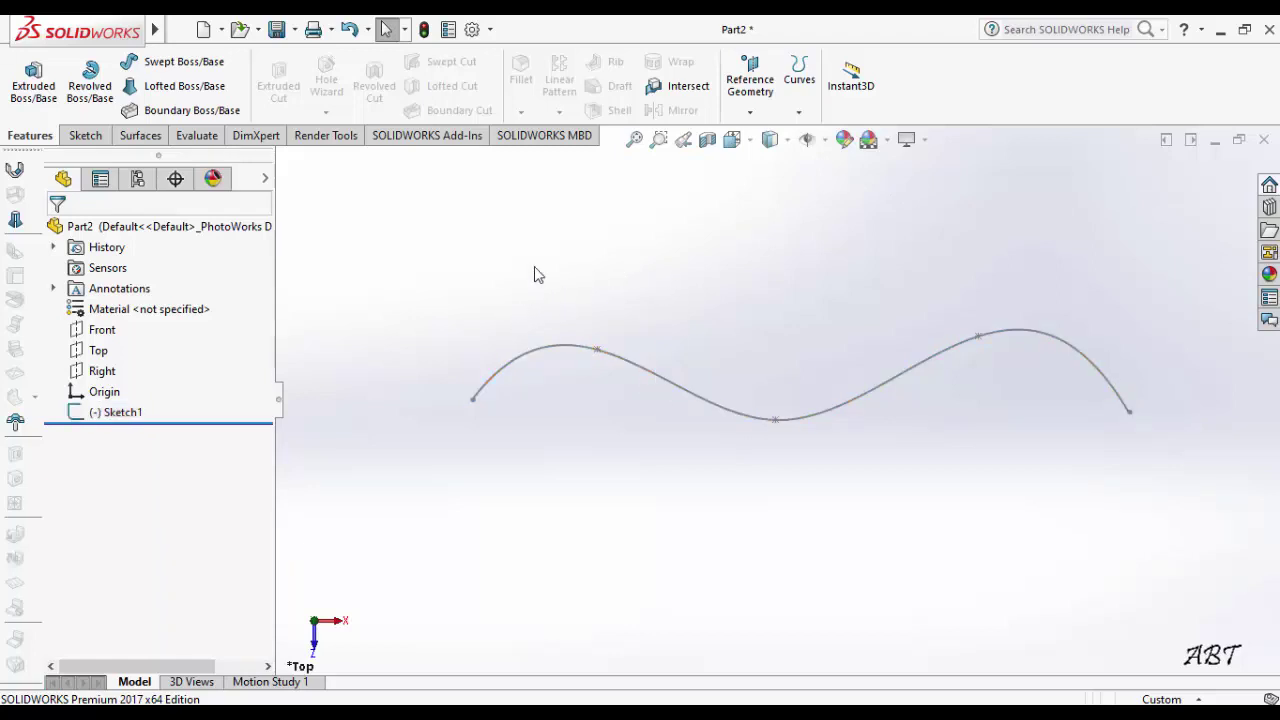
left_click(750, 111)
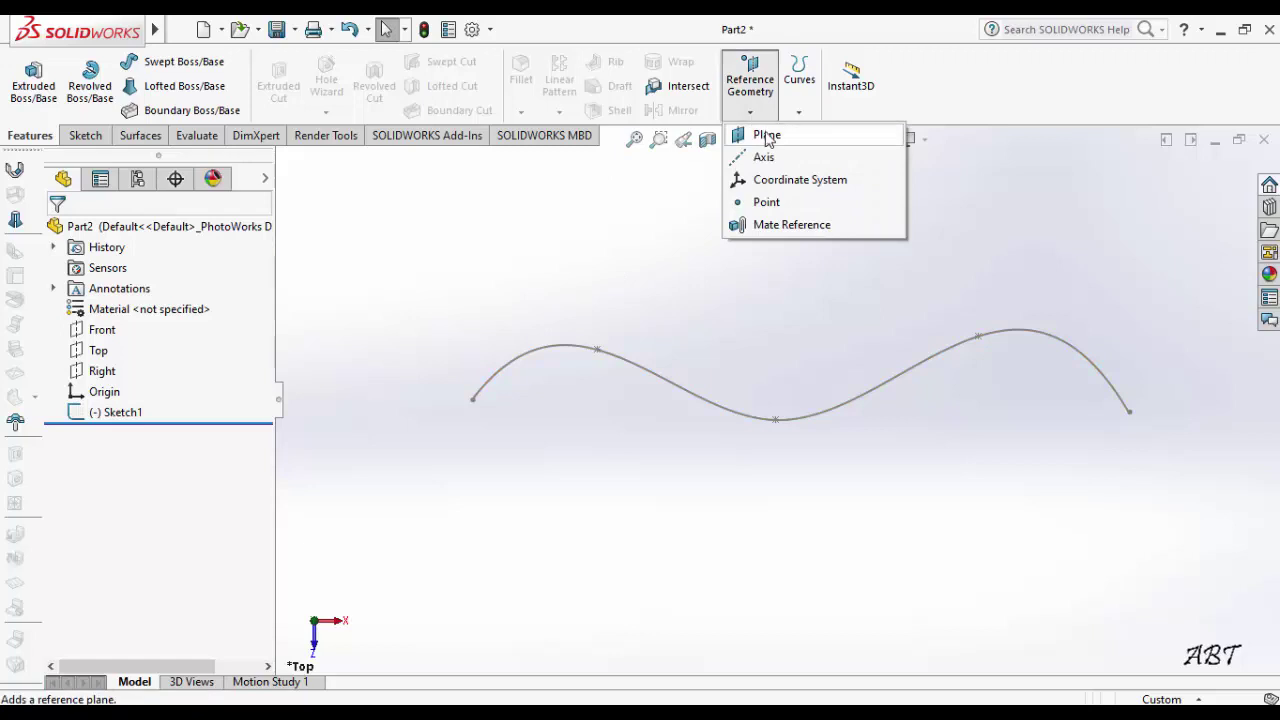
left_click(767, 135)
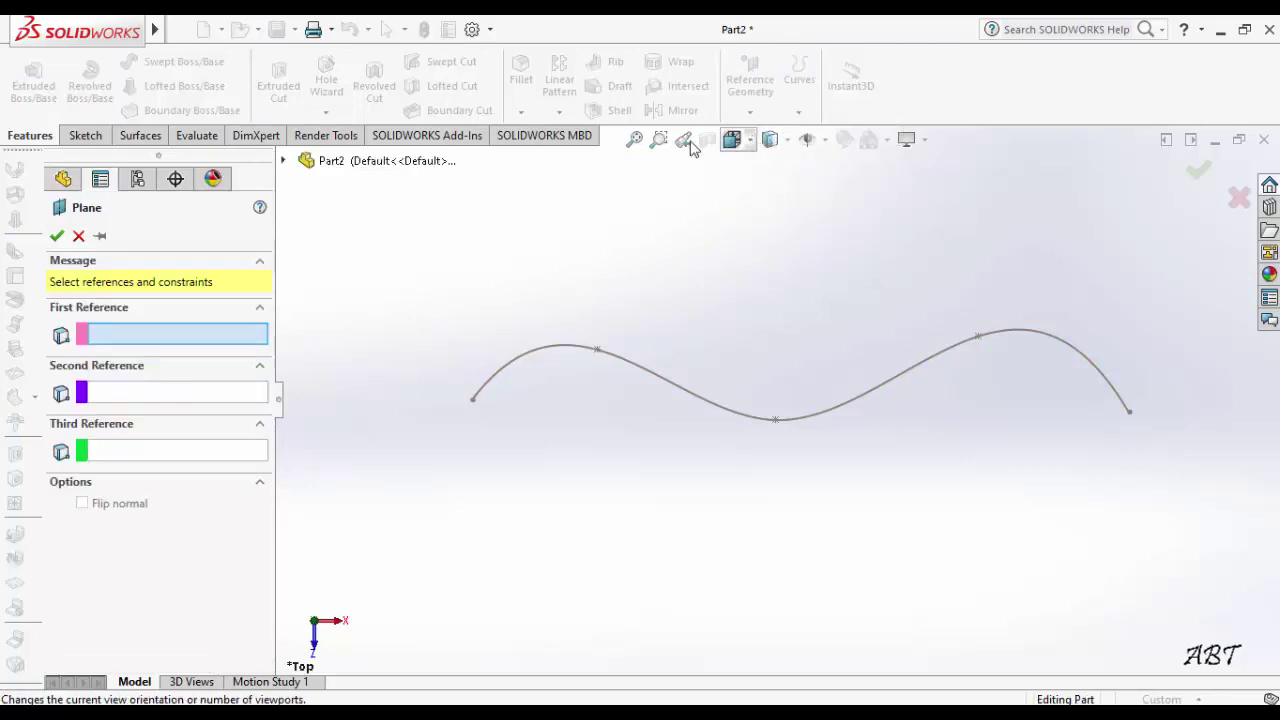
left_click(550, 355)
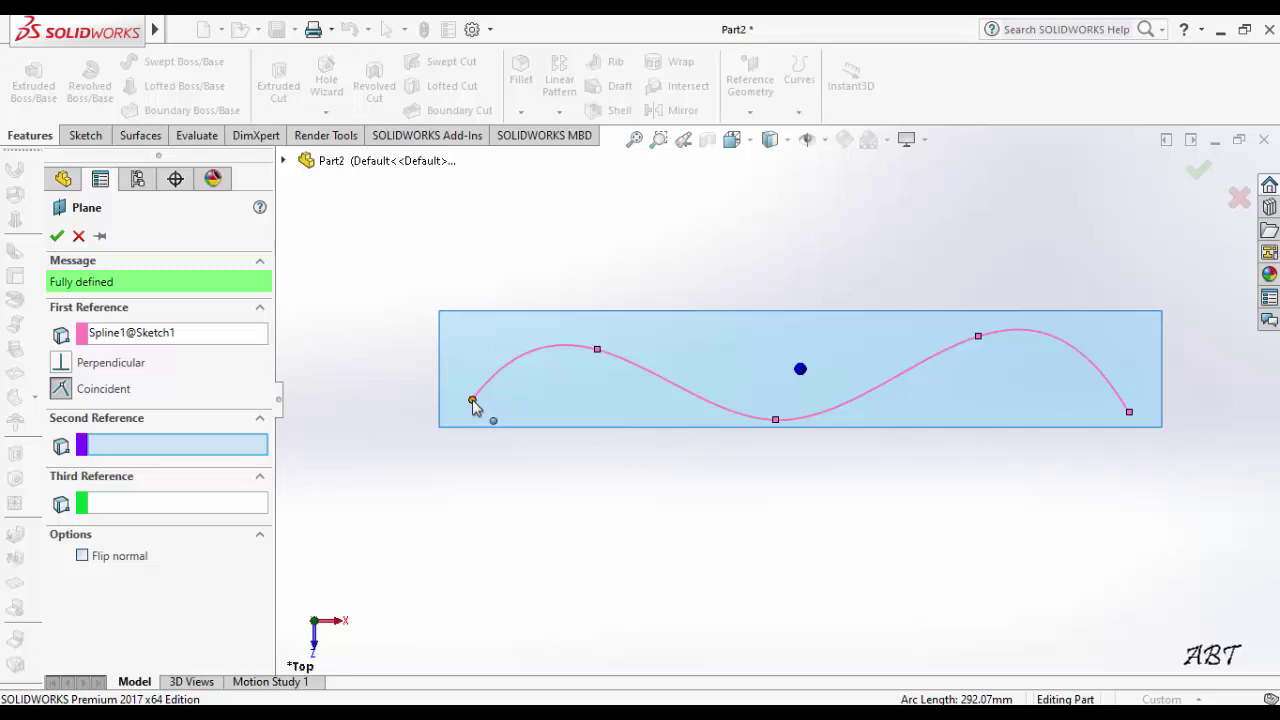
left_click(472, 400)
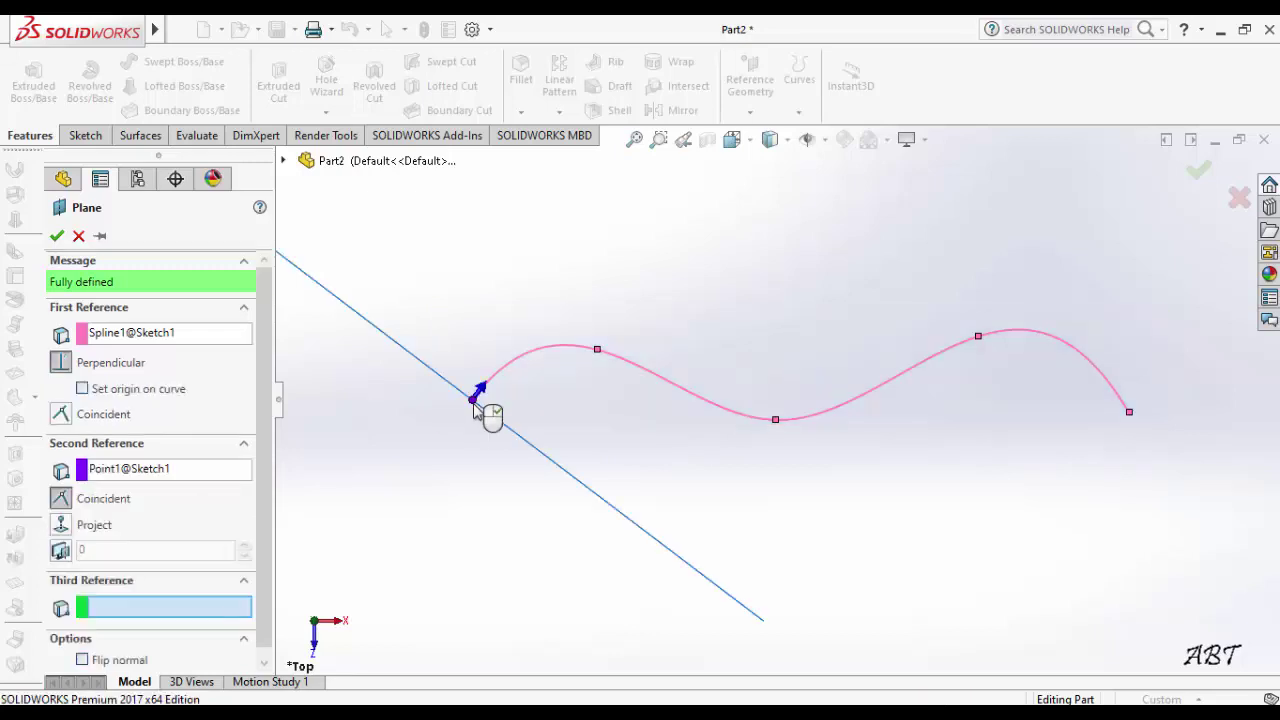
mouse_move(490, 414)
middle_mouse_down()
mouse_move(492, 436)
mouse_move(508, 437)
mouse_move(569, 409)
mouse_move(517, 371)
mouse_move(509, 388)
mouse_move(574, 497)
mouse_move(577, 572)
mouse_move(620, 546)
mouse_move(575, 516)
middle_mouse_up()
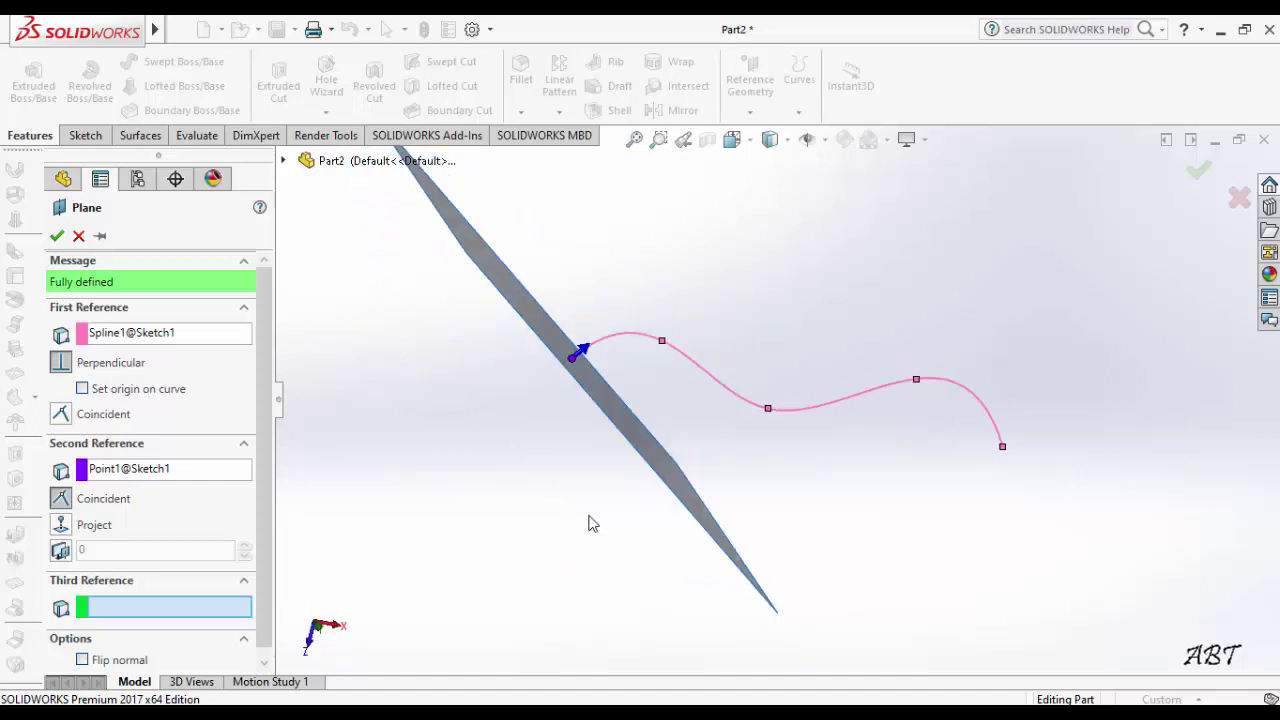
left_click(1200, 172)
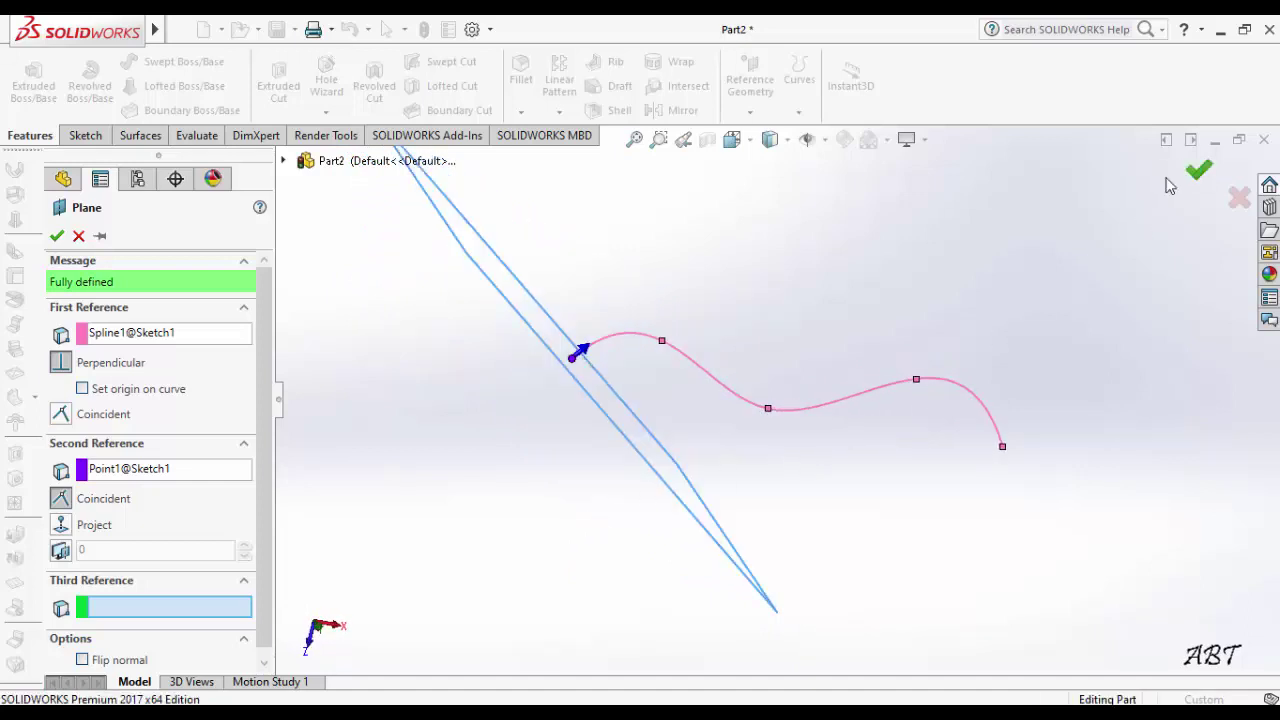
middle_click_drag(608, 380, 657, 294)
right_click(648, 266)
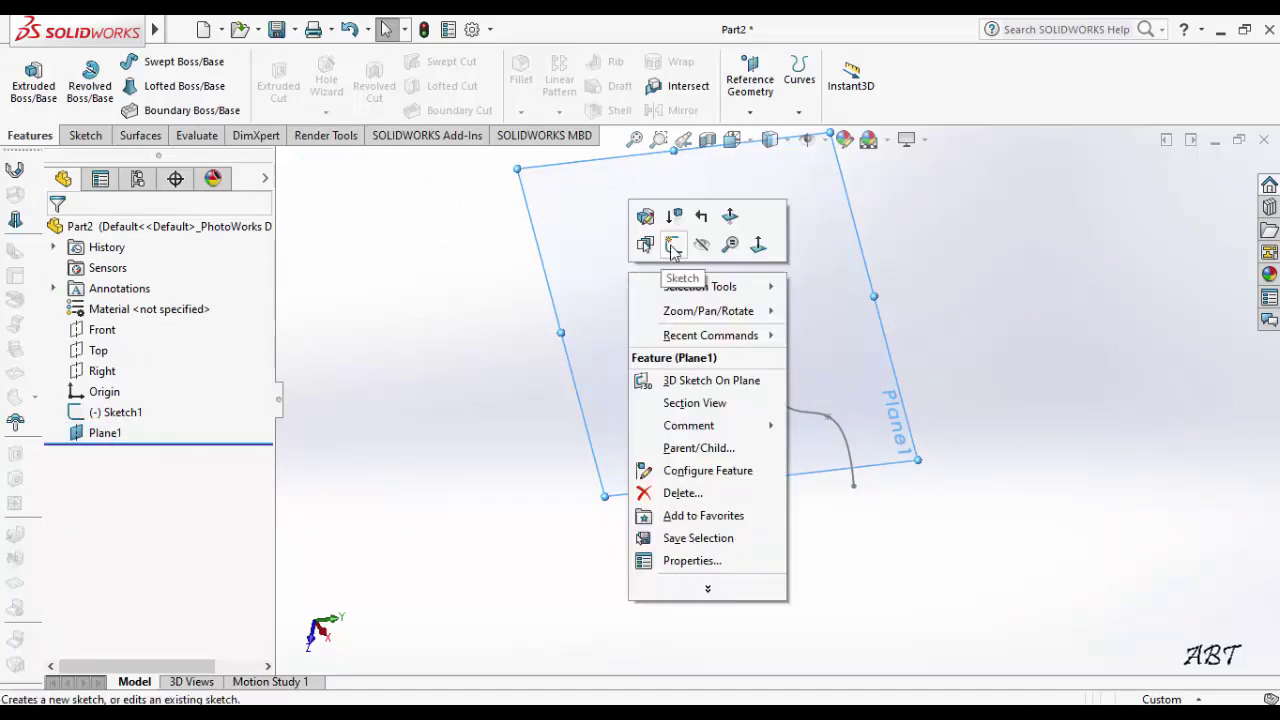
Step: Sketch an 8-sided polygon on Plane1 centred on the spline's end point
left_click(673, 244)
mouse_move(849, 256)
middle_mouse_down()
mouse_move(894, 269)
mouse_move(886, 280)
mouse_move(915, 315)
middle_mouse_up()
scroll(905, 320, "down", 2)
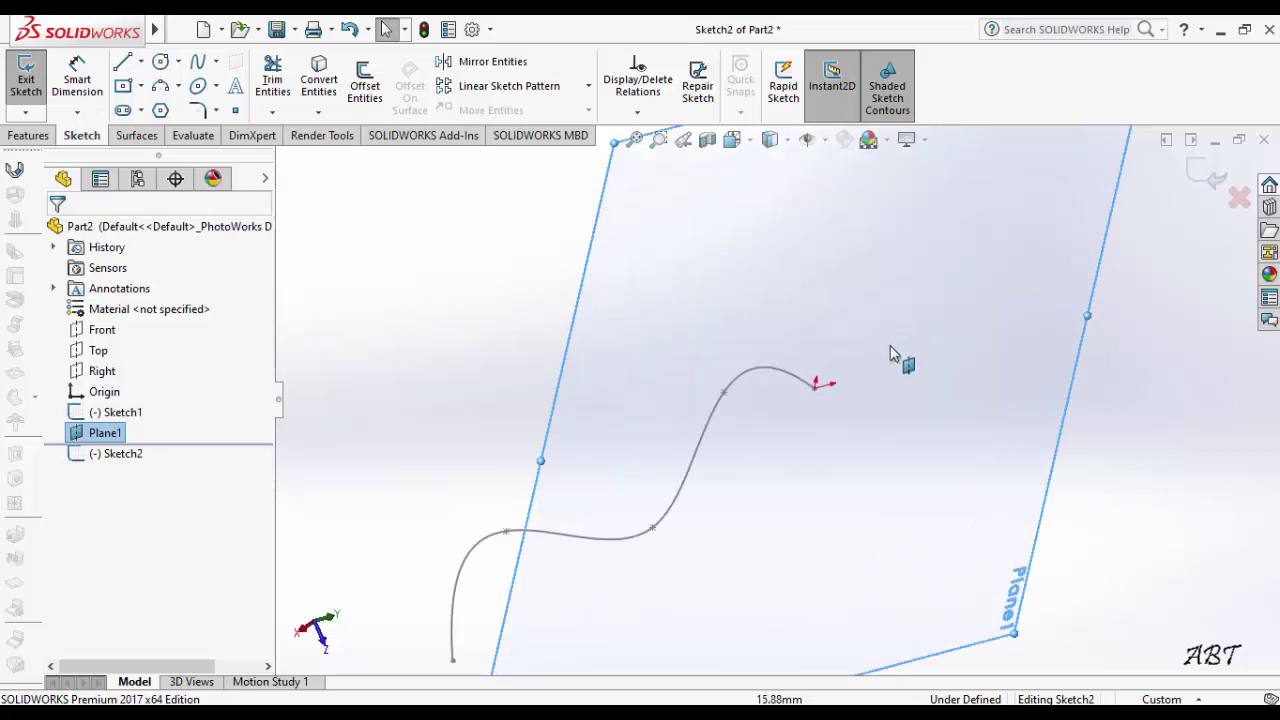
scroll(880, 365, "down", 1)
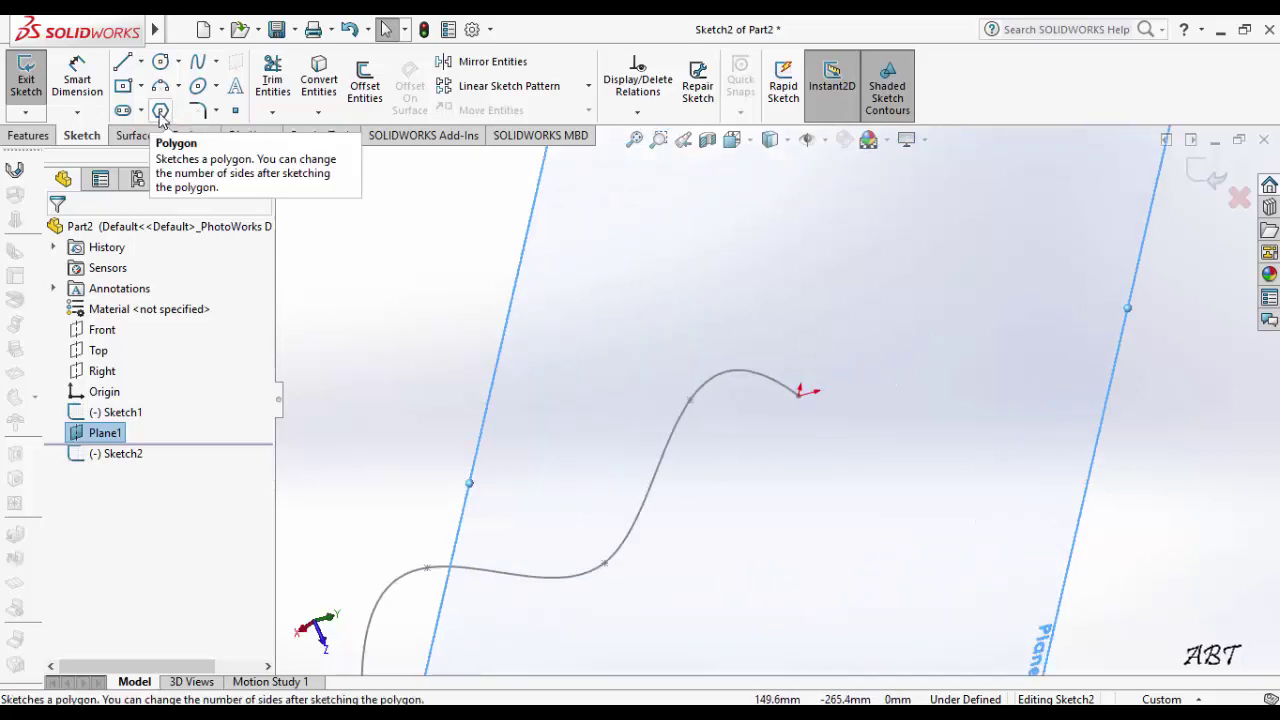
left_click(161, 113)
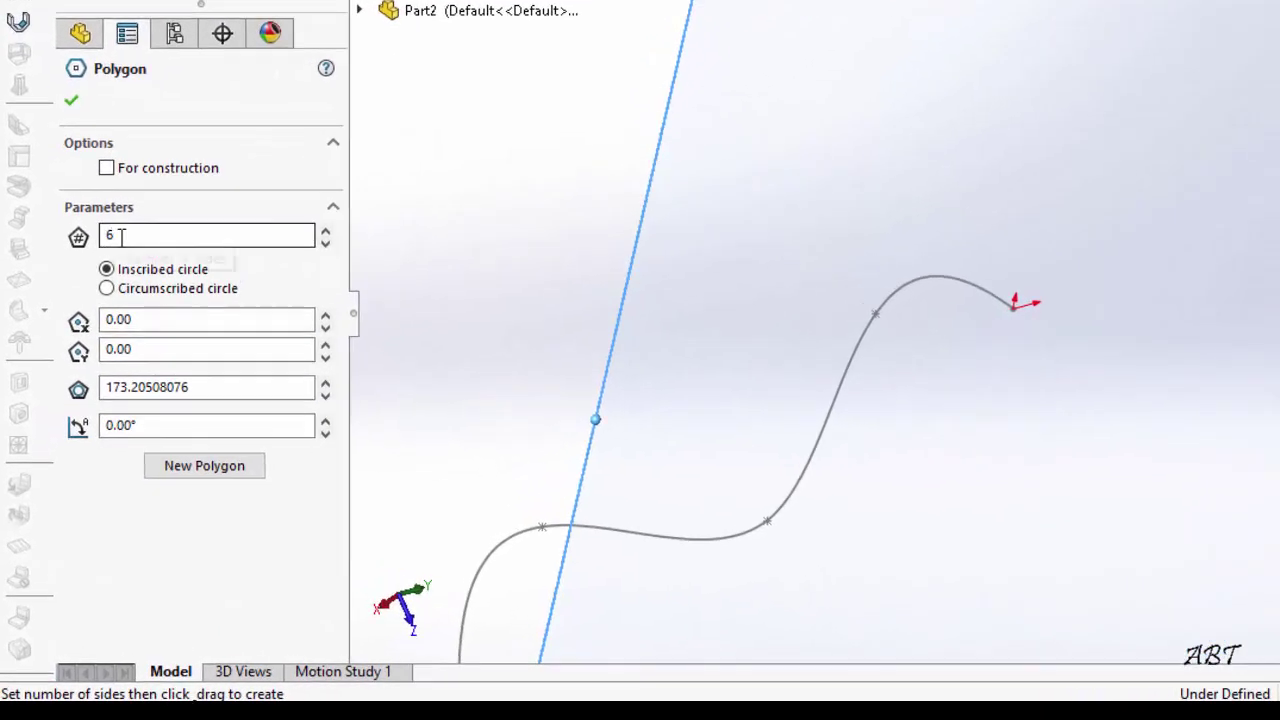
left_click(325, 231)
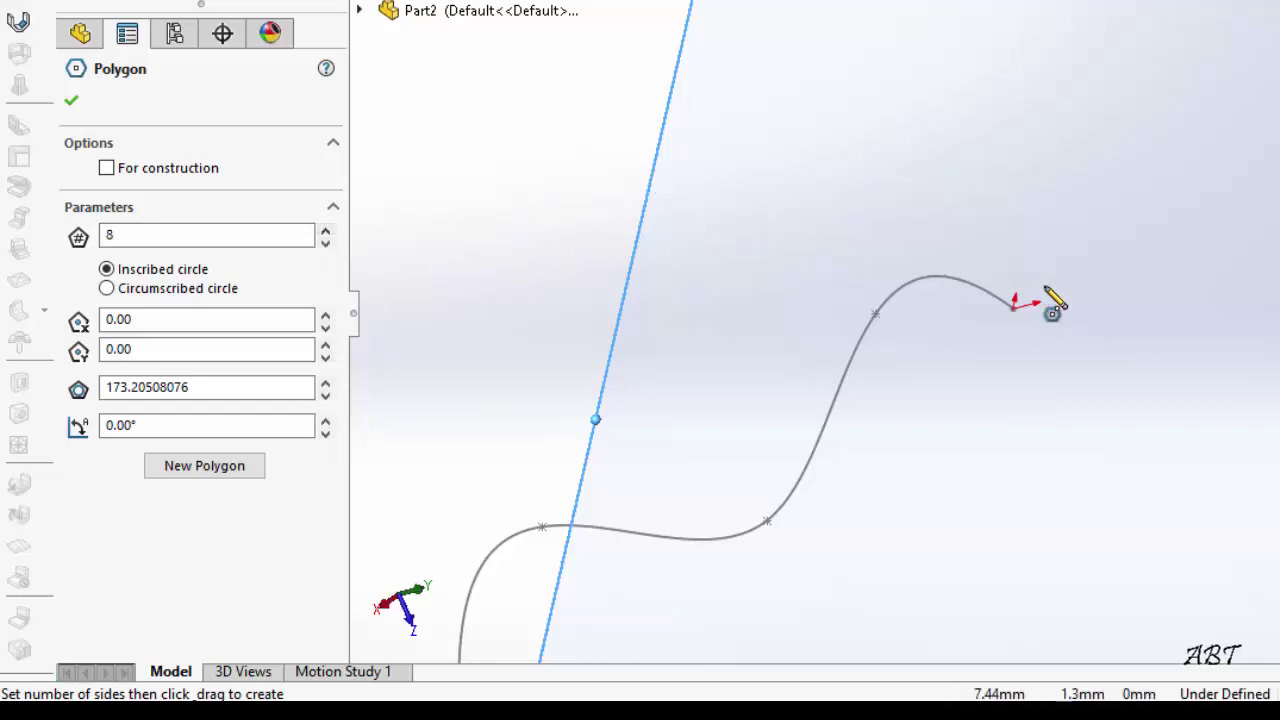
left_click_drag(1014, 306, 1026, 326)
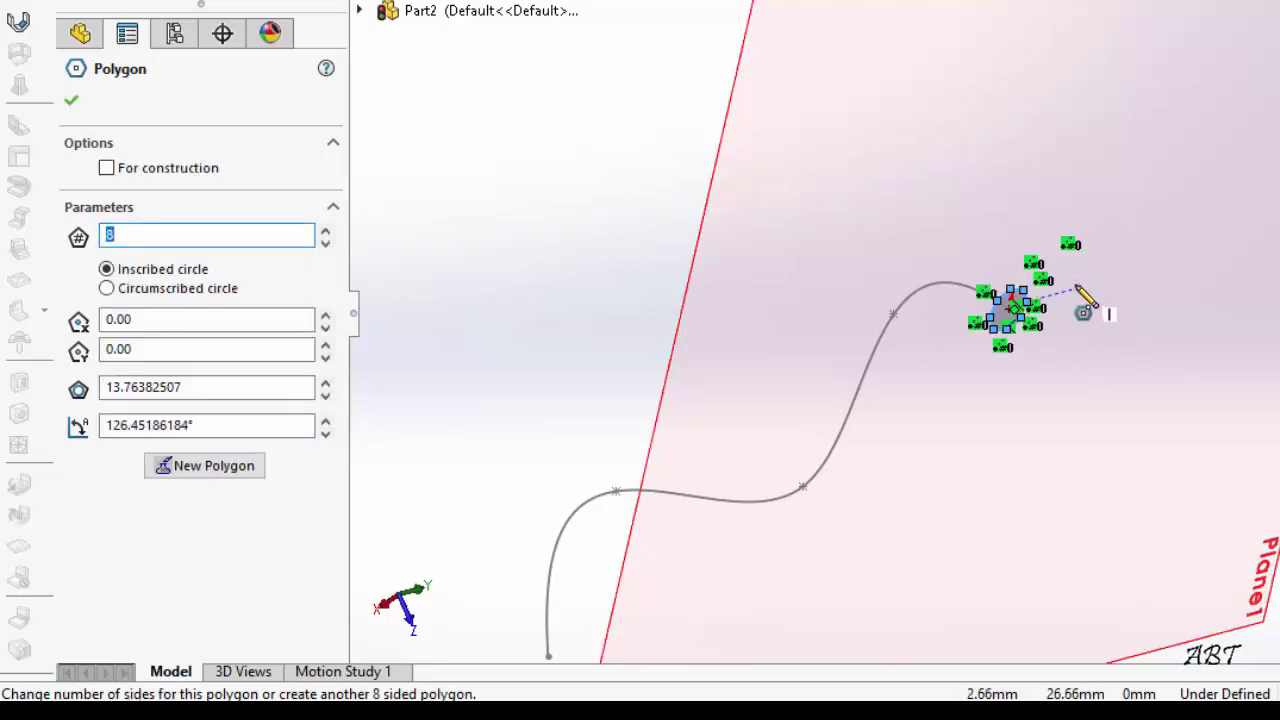
scroll(1068, 310, "up", 3)
scroll(1037, 320, "down", 5)
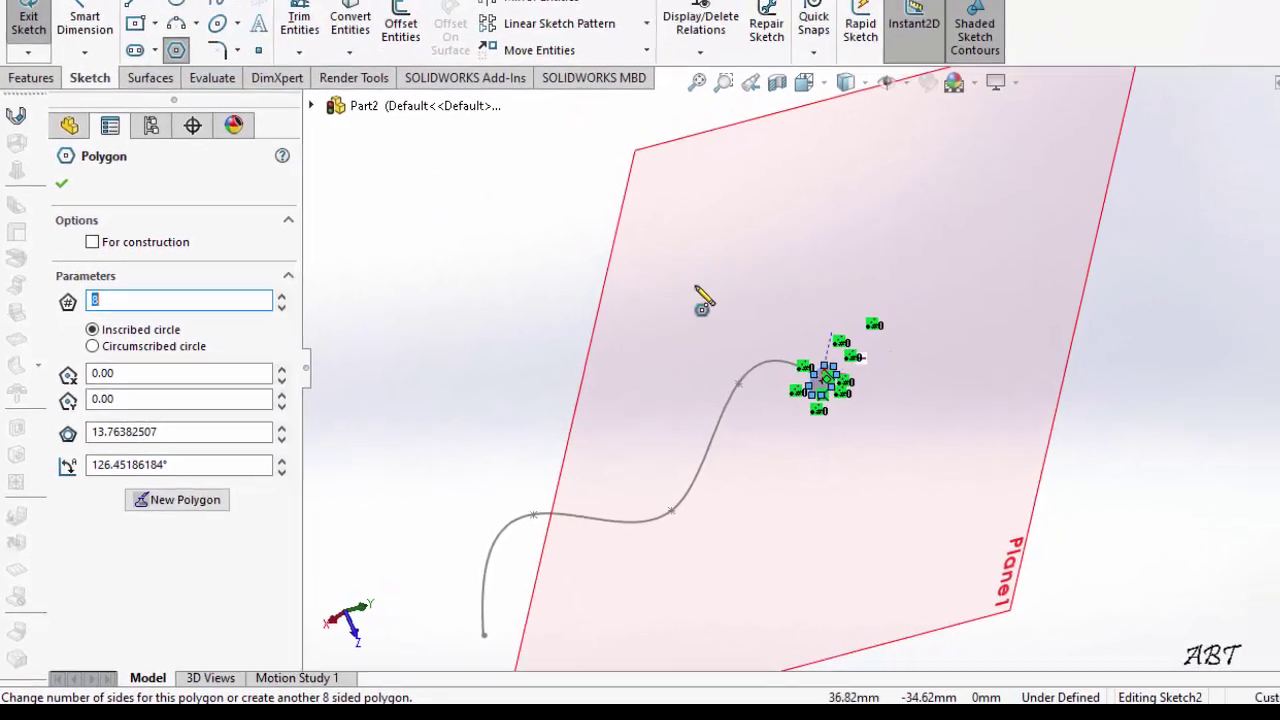
left_click(56, 231)
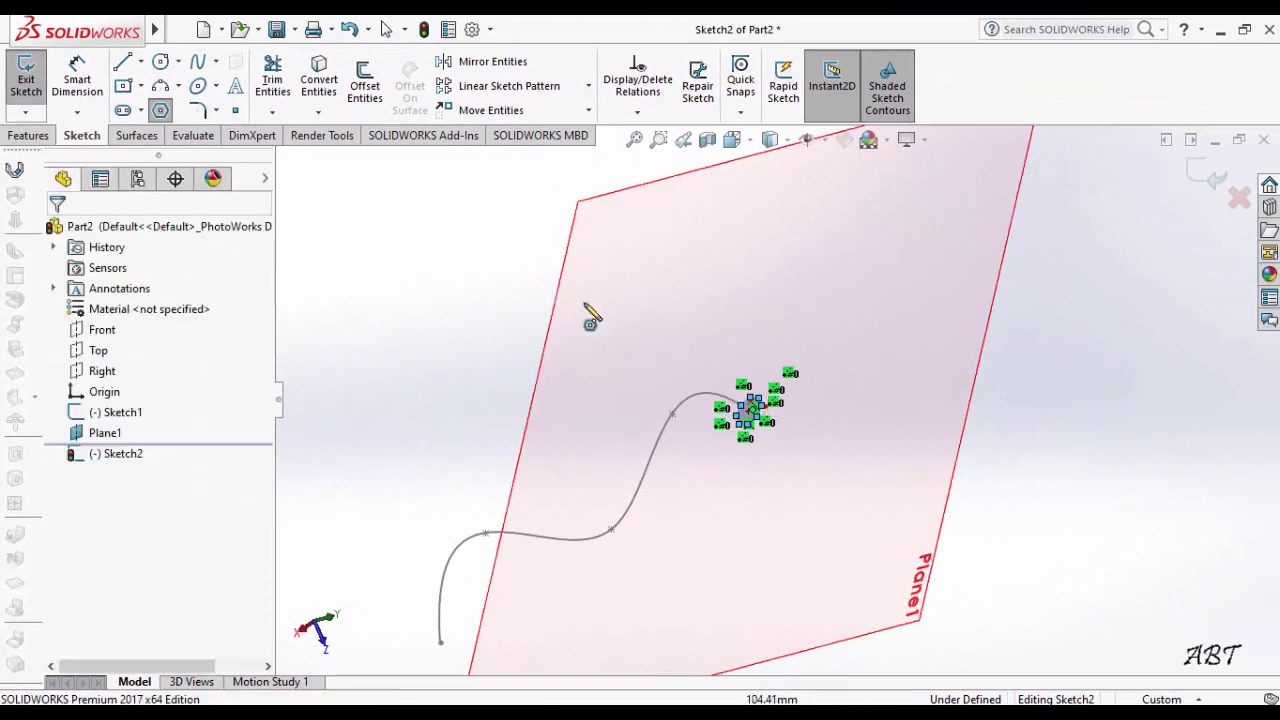
left_click(1213, 176)
Step: Hide Plane1 so only the spline and octagon sketches remain visible
mouse_move(966, 294)
middle_mouse_down()
mouse_move(908, 294)
mouse_move(942, 245)
mouse_move(986, 263)
mouse_move(971, 294)
mouse_move(926, 311)
mouse_move(906, 343)
mouse_move(871, 328)
middle_mouse_up()
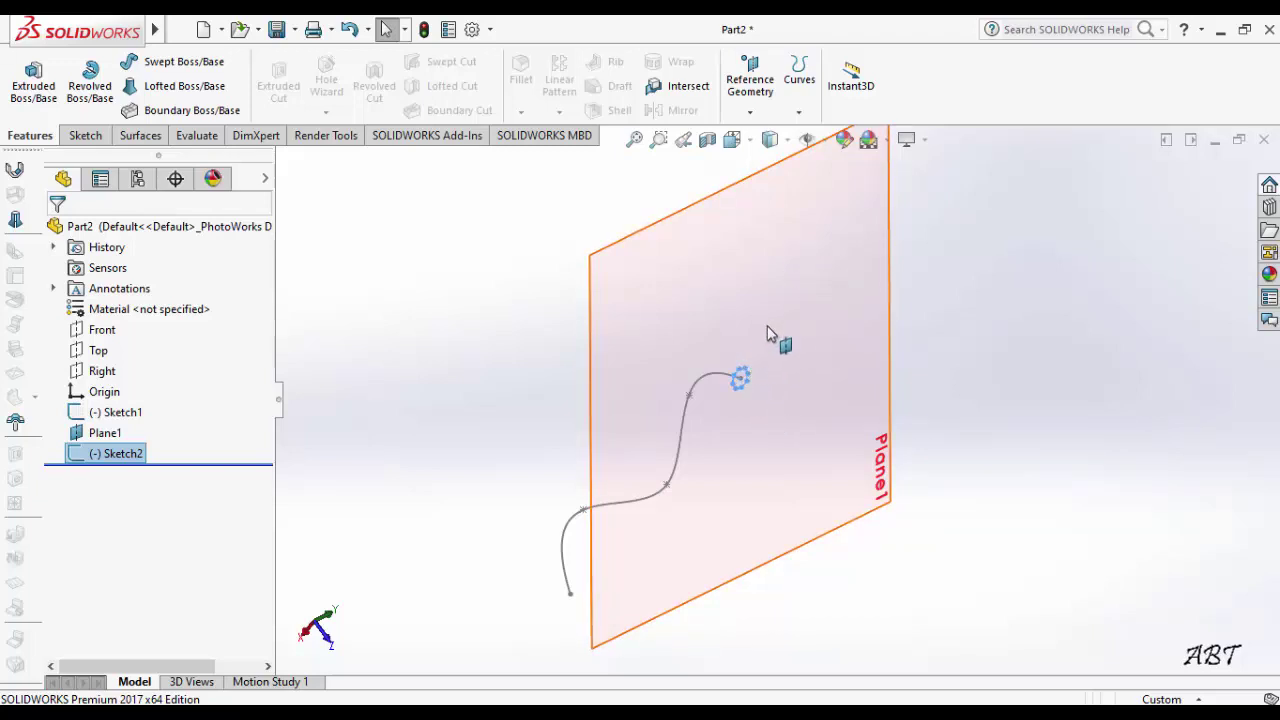
left_click(787, 250)
right_click(787, 250)
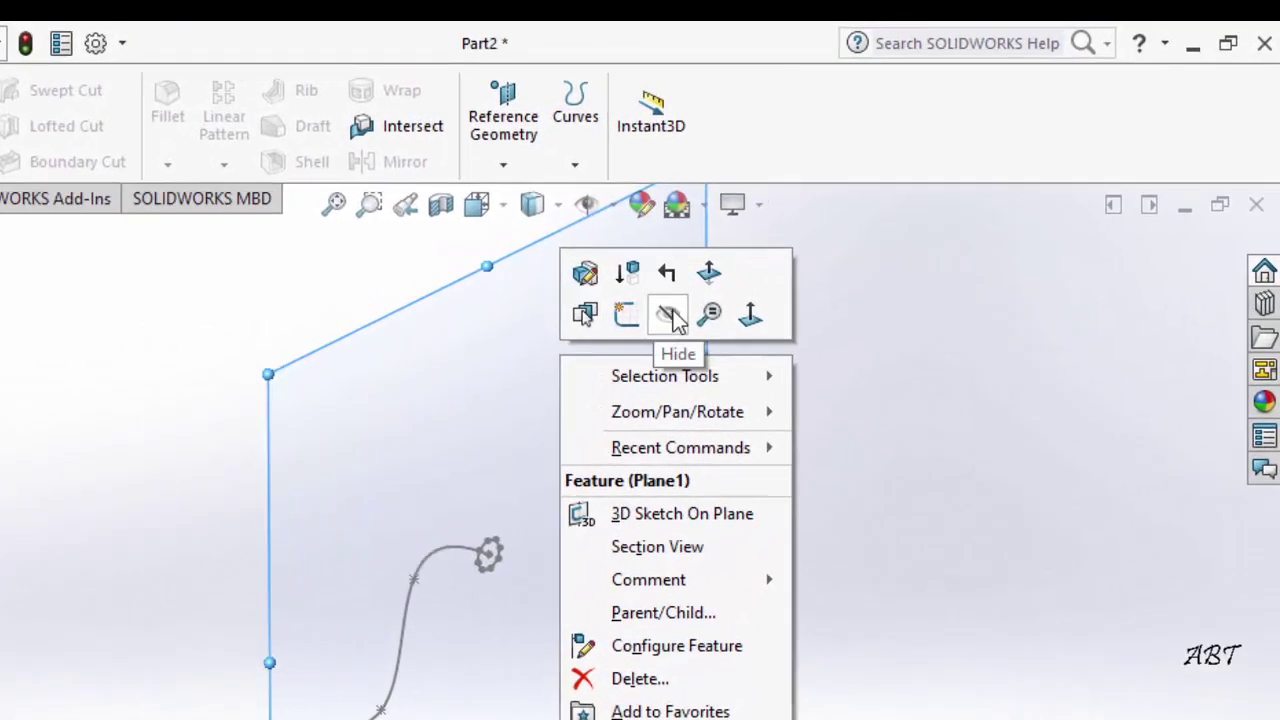
left_click(671, 314)
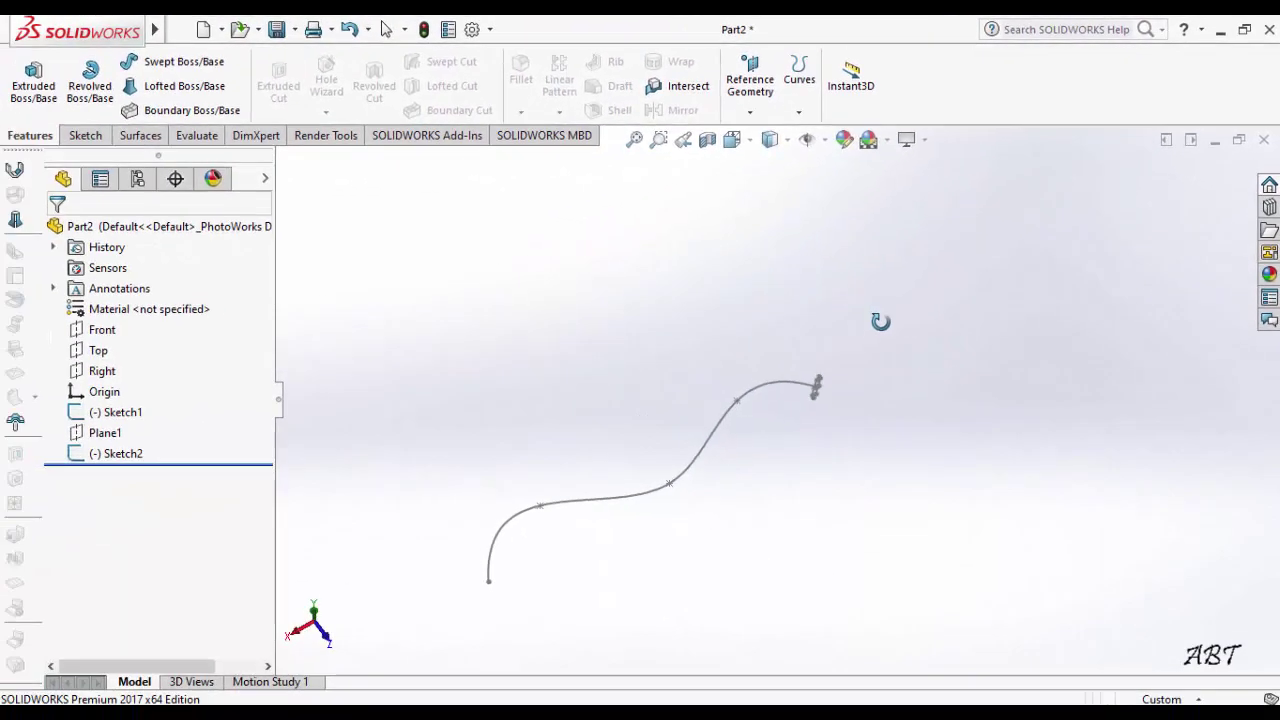
Step: Sweep the Sketch2 octagon profile along the Sketch1 spline path to form Sweep1
middle_click_drag(880, 321, 806, 308)
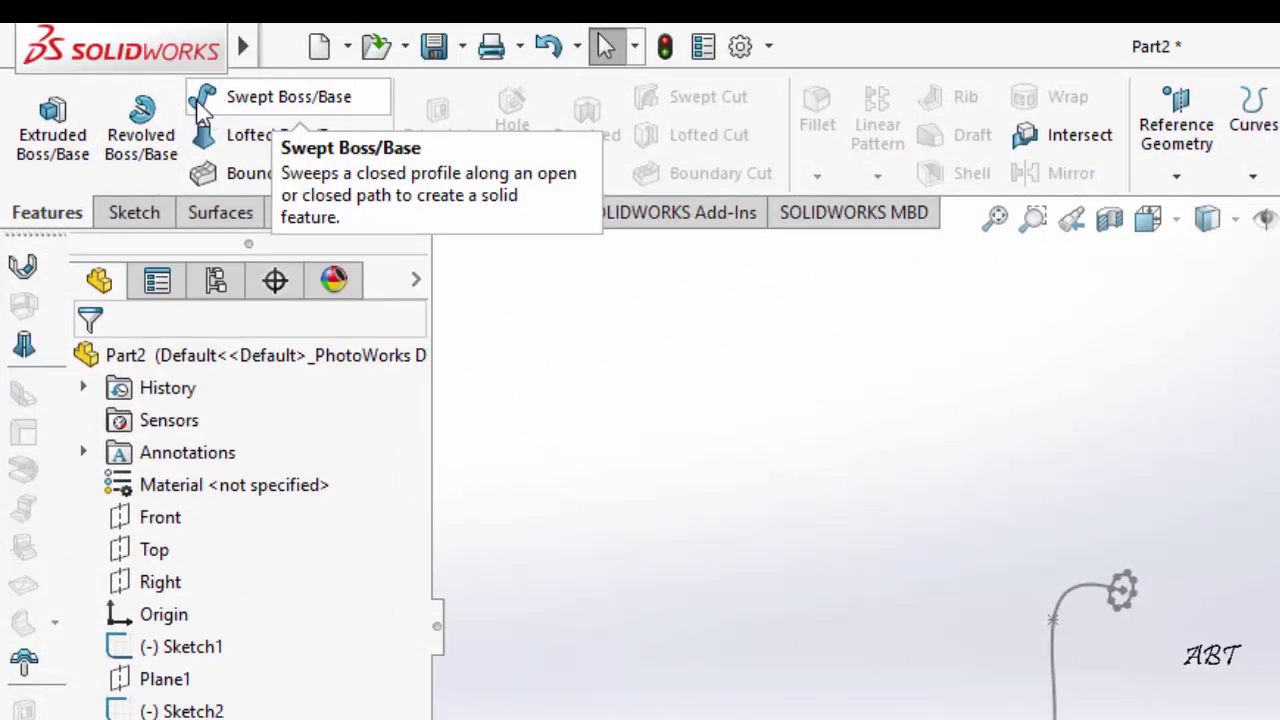
left_click(287, 100)
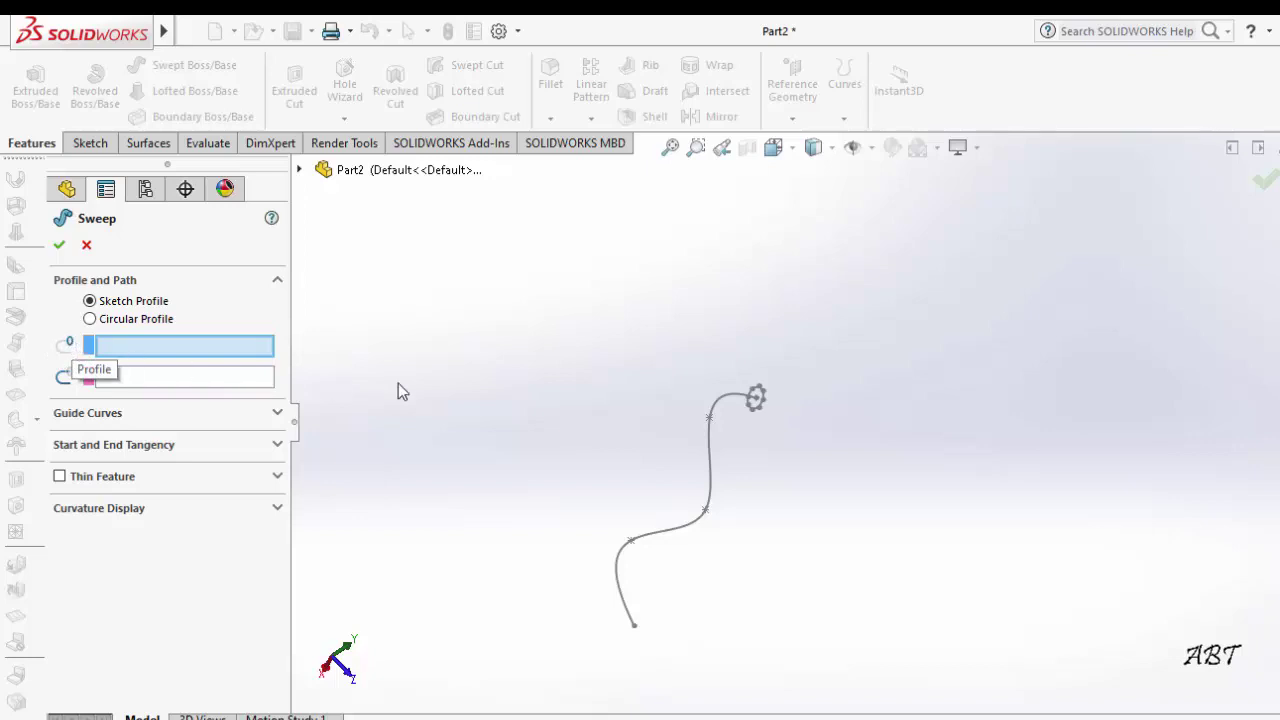
left_click(758, 394)
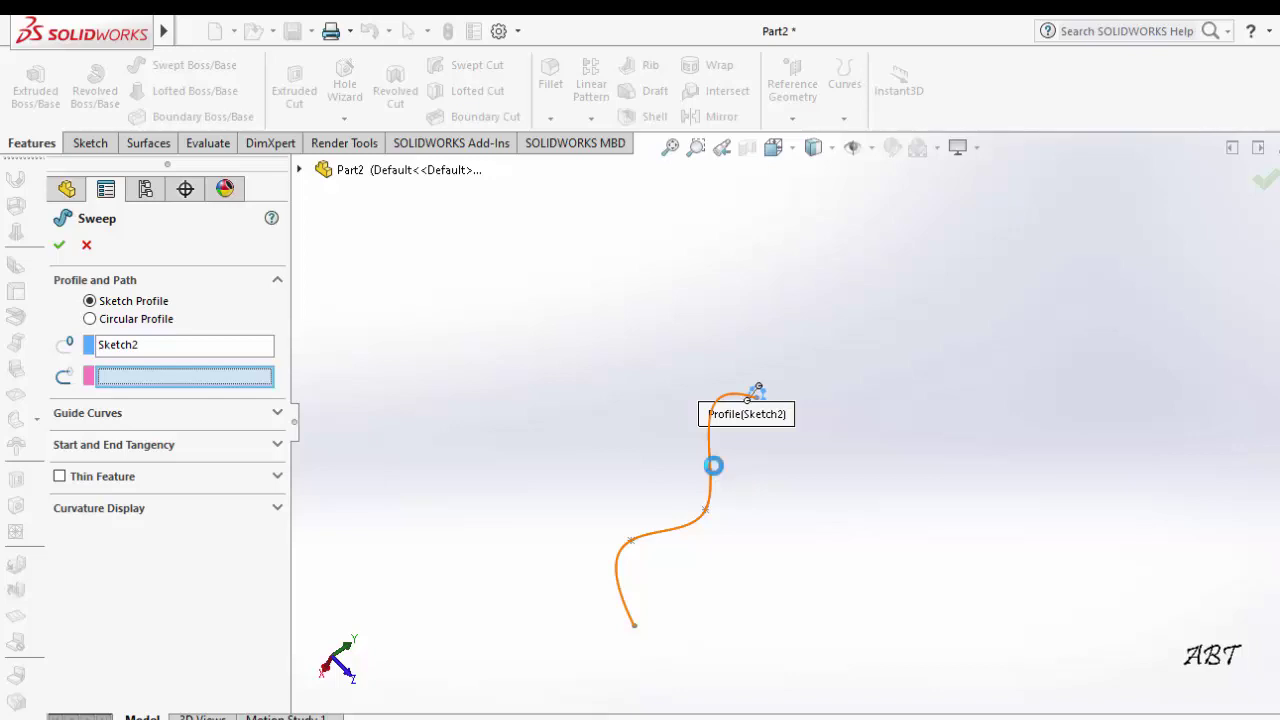
left_click(712, 464)
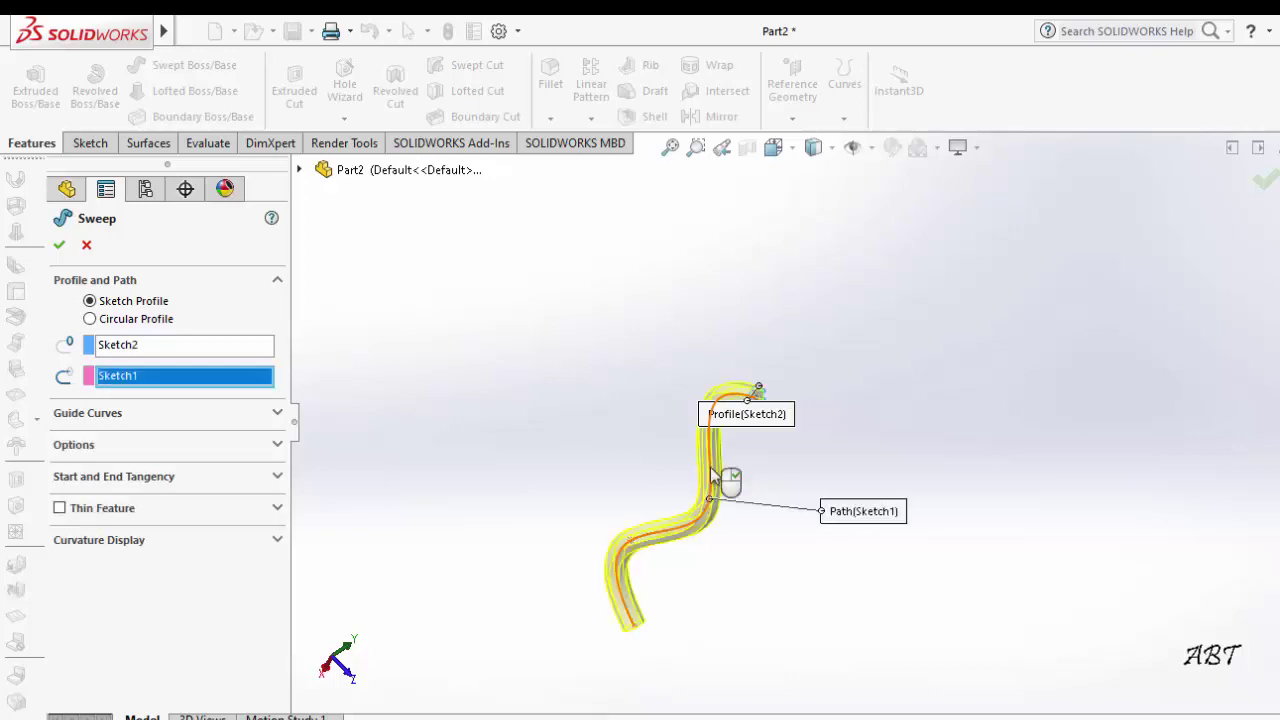
left_click(59, 245)
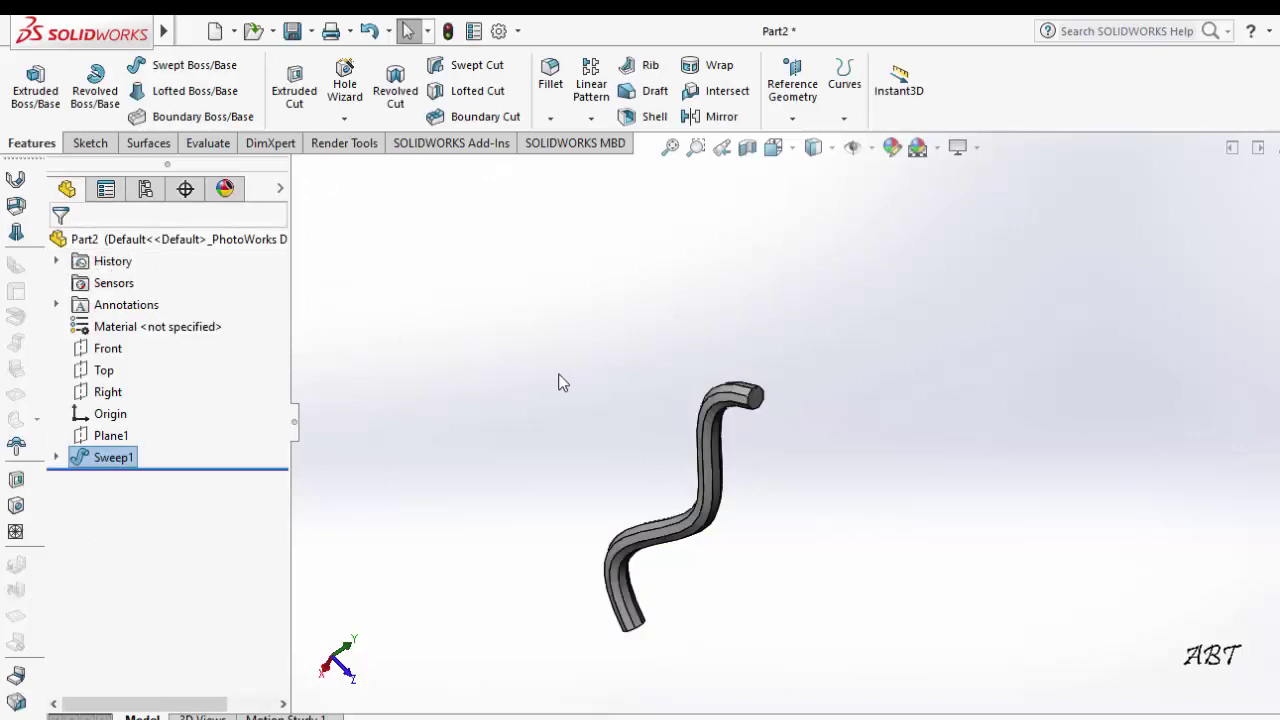
mouse_move(560, 383)
middle_mouse_down()
mouse_move(596, 393)
mouse_move(586, 364)
middle_mouse_up()
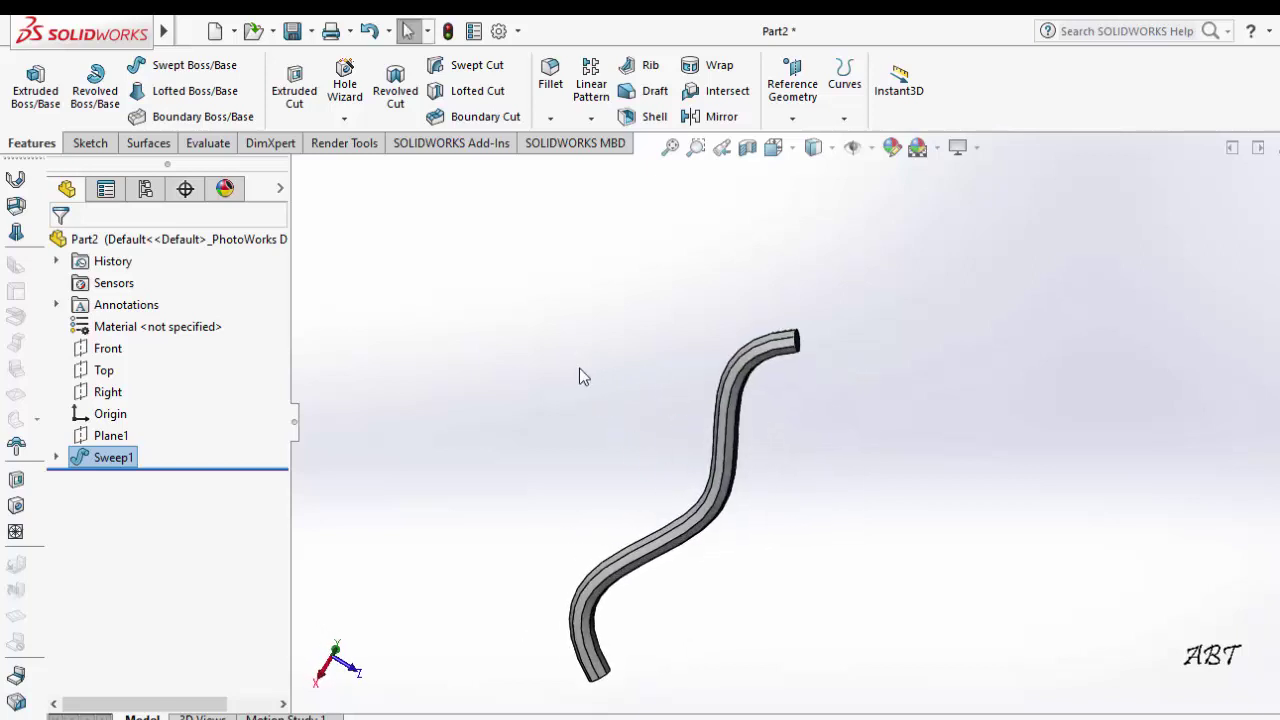